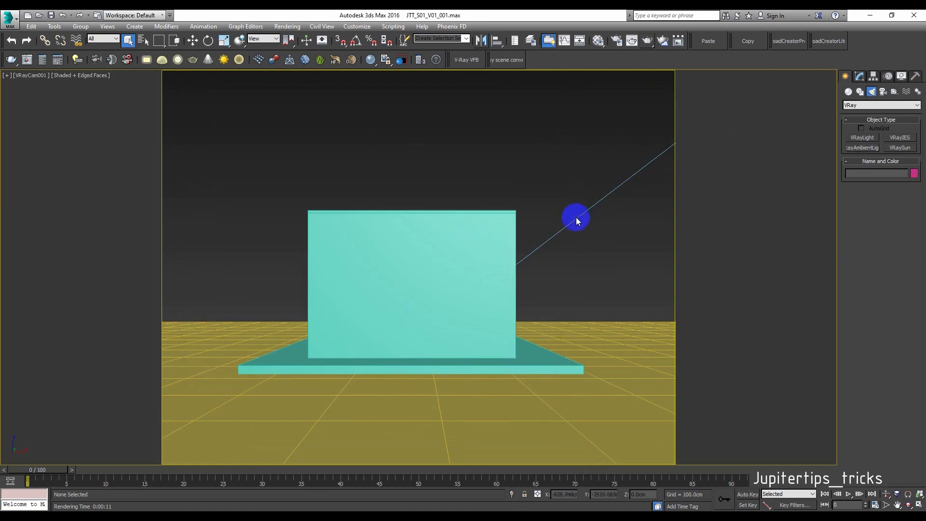
Lengthen the ground plane around the building so that it extends farther in front and behind in the top view.
click(567, 337)
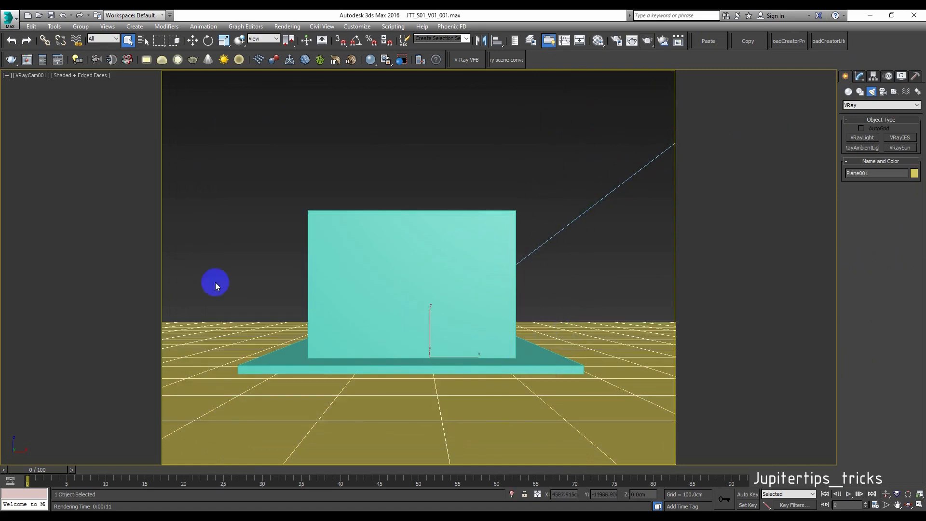
key(t)
scroll(418, 257, down, 3)
key(w)
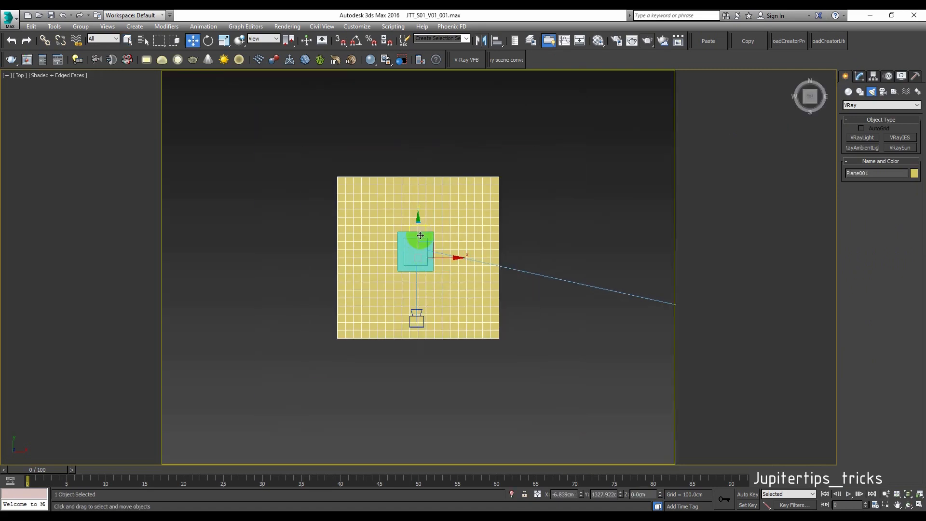
click(859, 76)
drag(910, 271, 910, 231)
click(588, 209)
middle_drag(587, 209, 557, 232)
Draw a rectangle spline about 345 by 312 cm beside the ground plane and name it f_trees_V01_001.
click(844, 76)
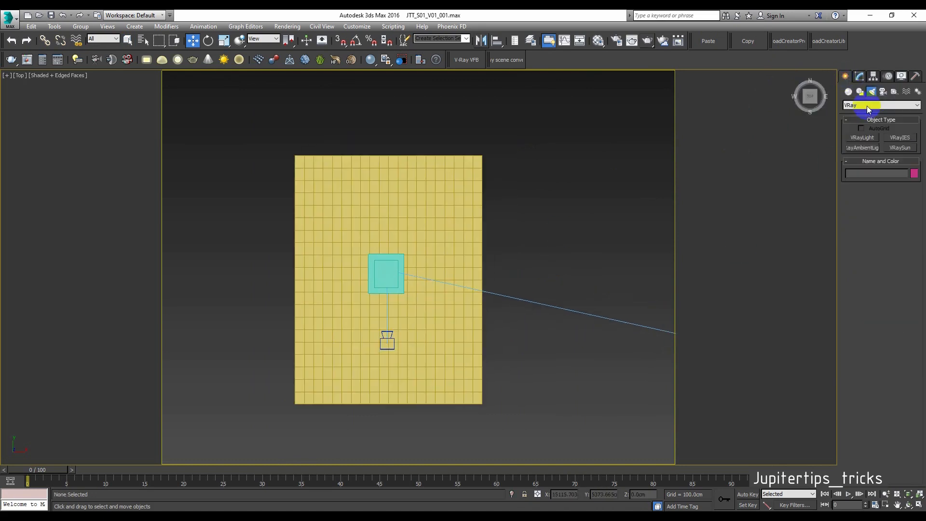
click(859, 91)
click(901, 146)
scroll(478, 191, up, 5)
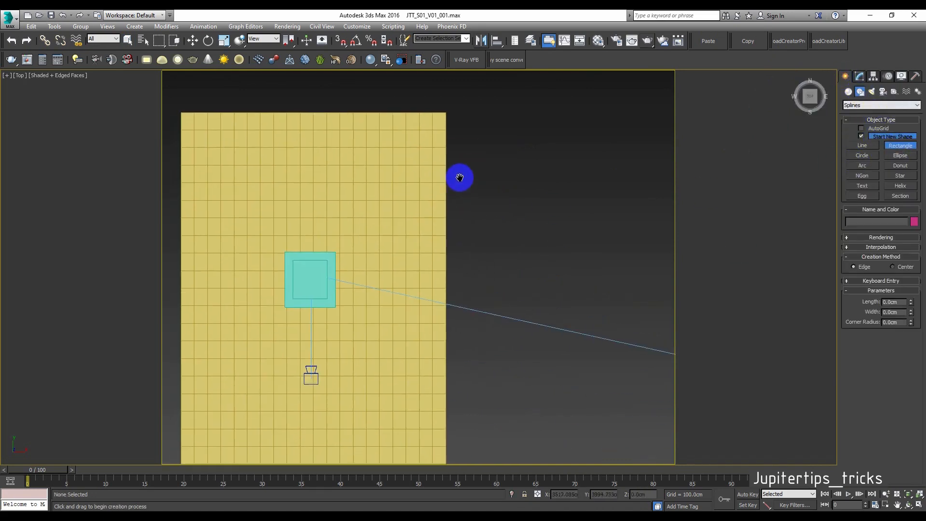
drag(485, 246, 504, 266)
click(859, 77)
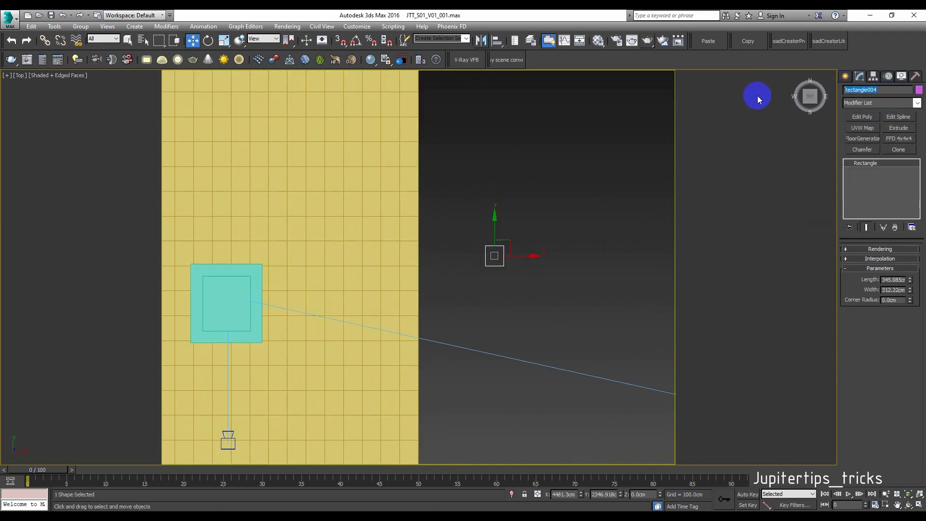
text(f_trees_V01_001)
Create a Forest Pro object that scatters inside the f_trees_V01_001 rectangle.
click(845, 73)
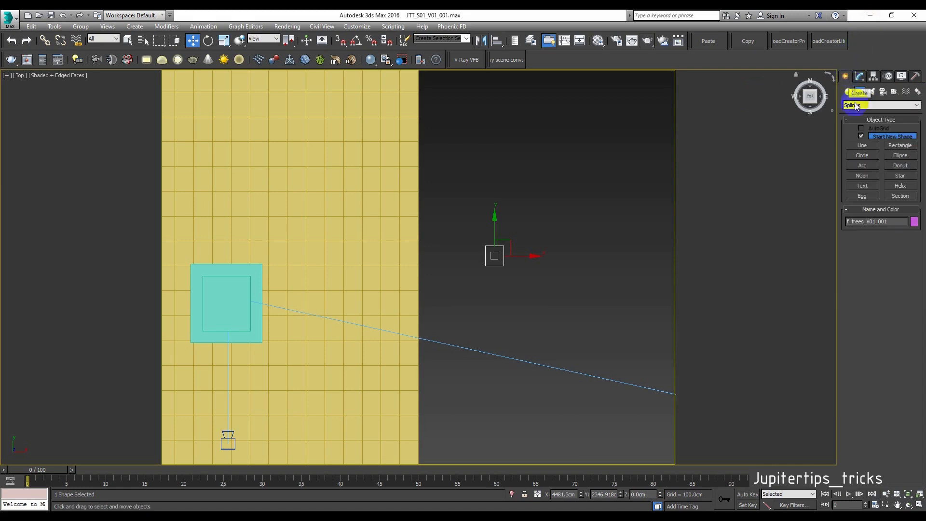
click(880, 105)
click(874, 208)
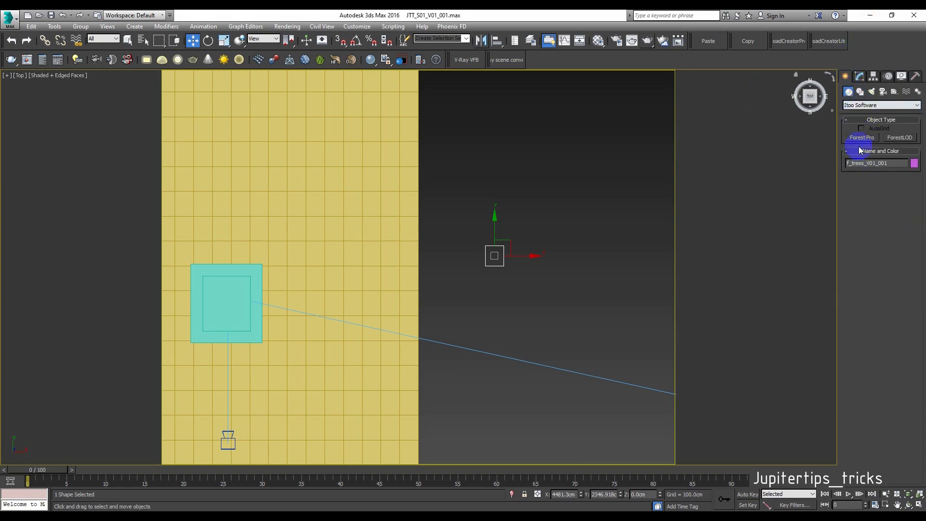
click(862, 138)
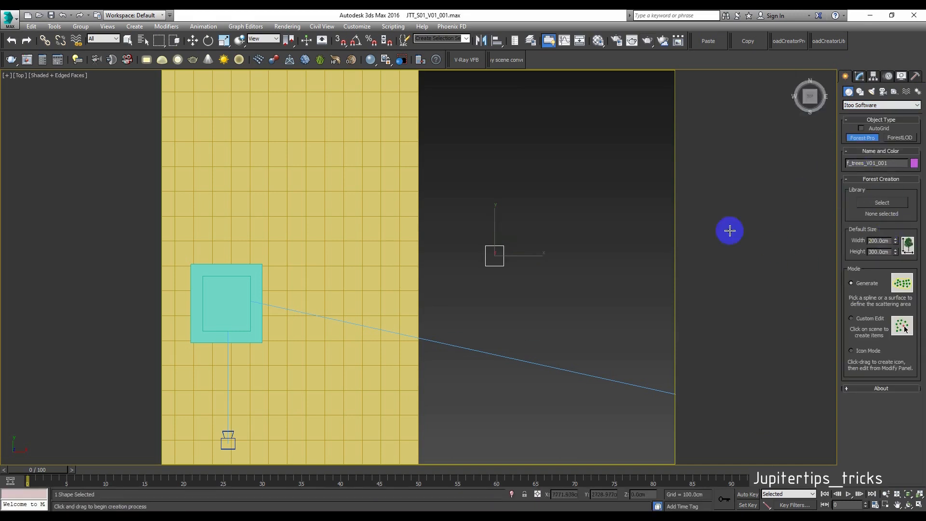
scroll(486, 244, up, 8)
click(496, 242)
alt+middle_drag(496, 242, 509, 269)
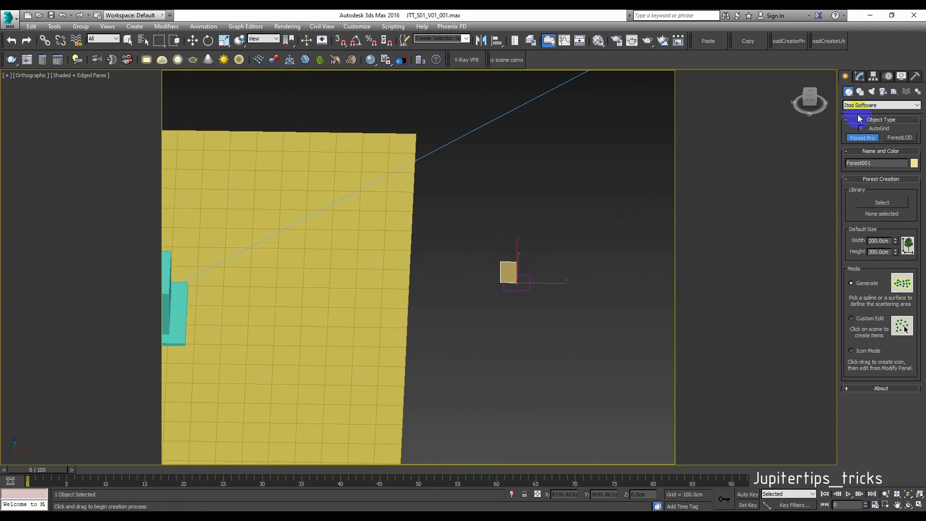
Open the library browser for the forest's geometry and go to the Starter Library in Forest_Pack's 3D folder.
click(859, 76)
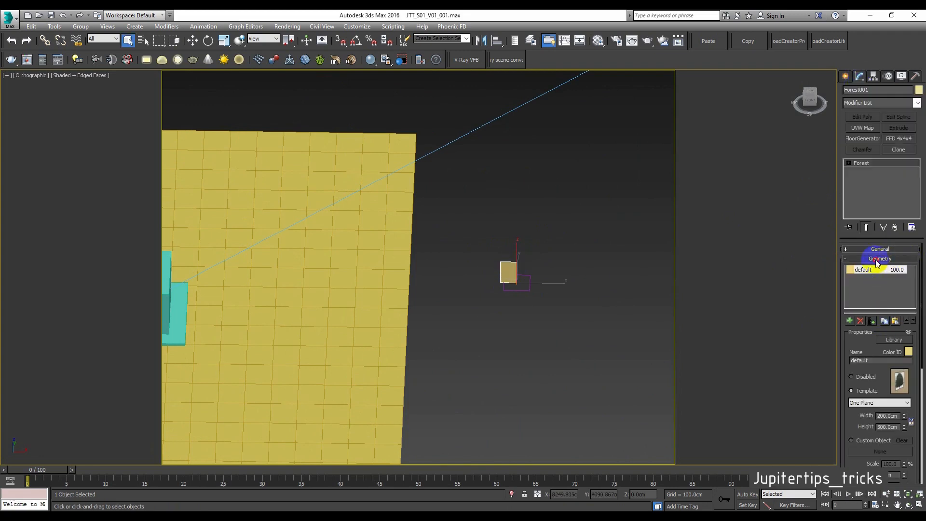
click(877, 259)
click(883, 259)
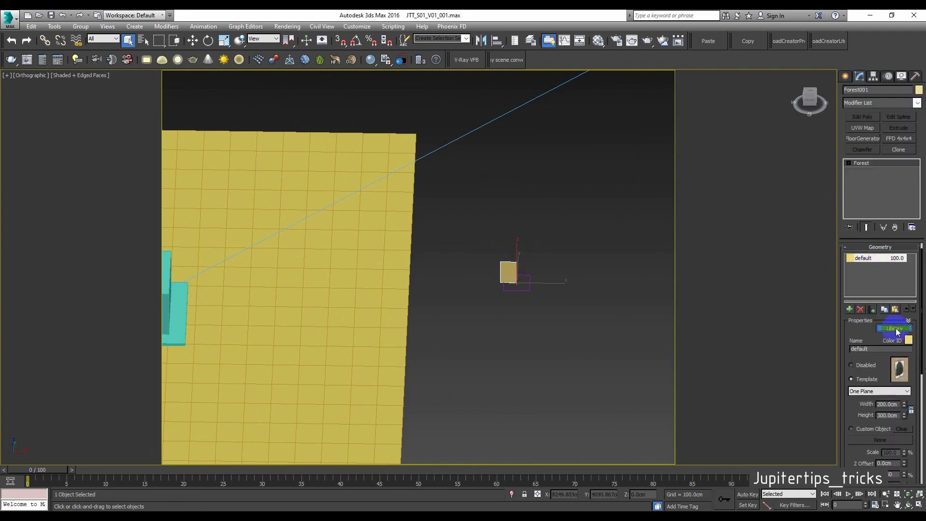
click(895, 328)
click(219, 141)
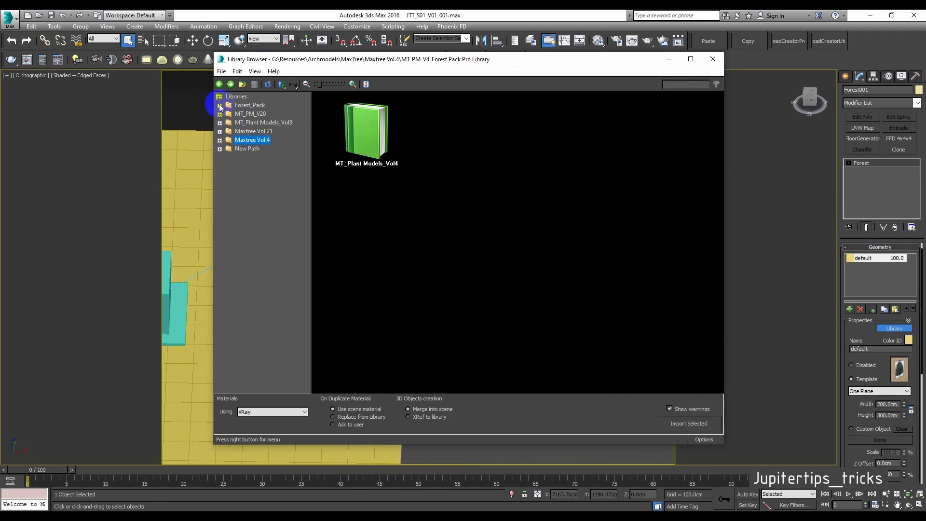
click(220, 105)
click(229, 132)
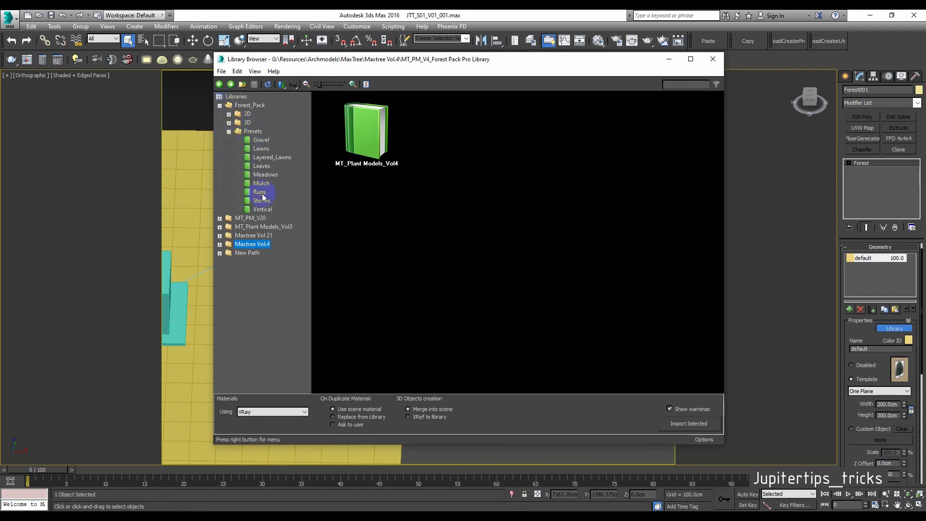
click(229, 131)
click(229, 122)
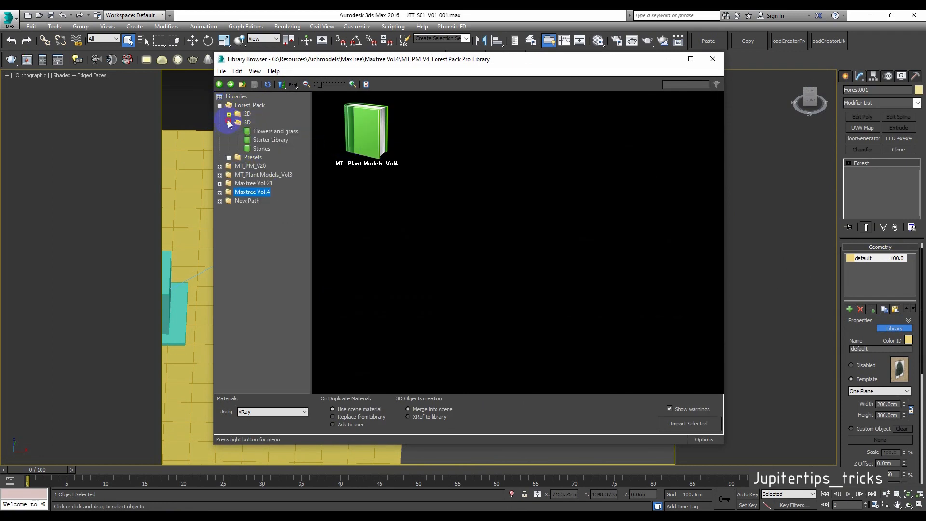
click(266, 140)
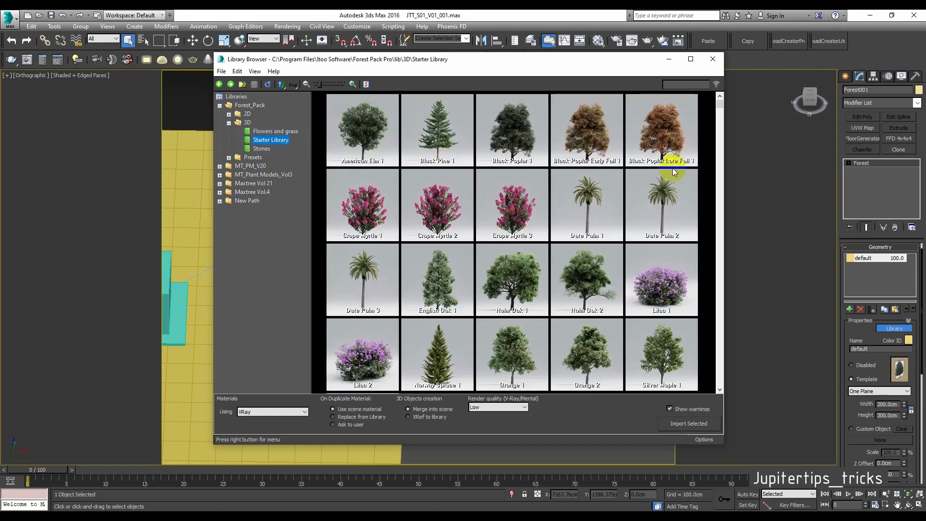
Import Silver Maple 1, Black Pine 1, Black Poplar 1 and Holm Oak 2 into the forest, accepting the recommended point-cloud display and render-time animation options.
scroll(562, 335, down, 1)
scroll(559, 332, down, 1)
click(657, 272)
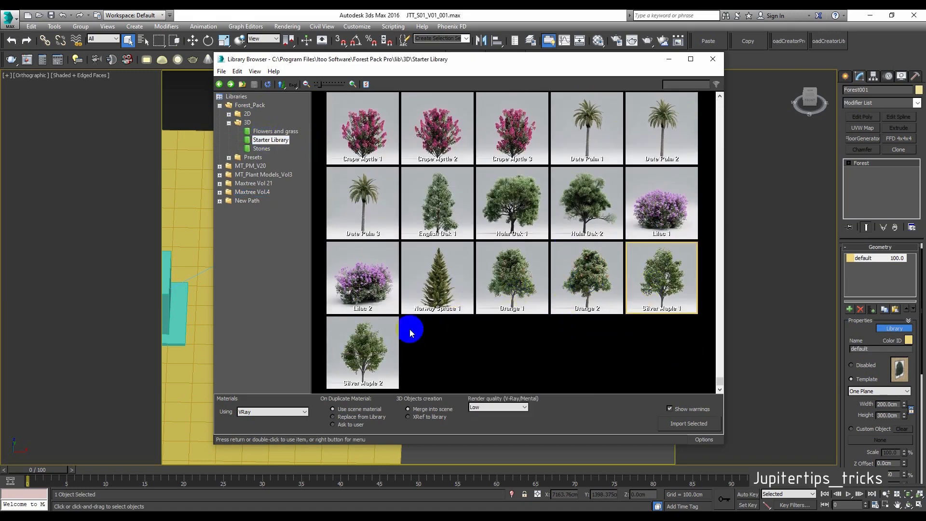
scroll(449, 309, up, 2)
scroll(559, 291, up, 1)
ctrl+click(470, 145)
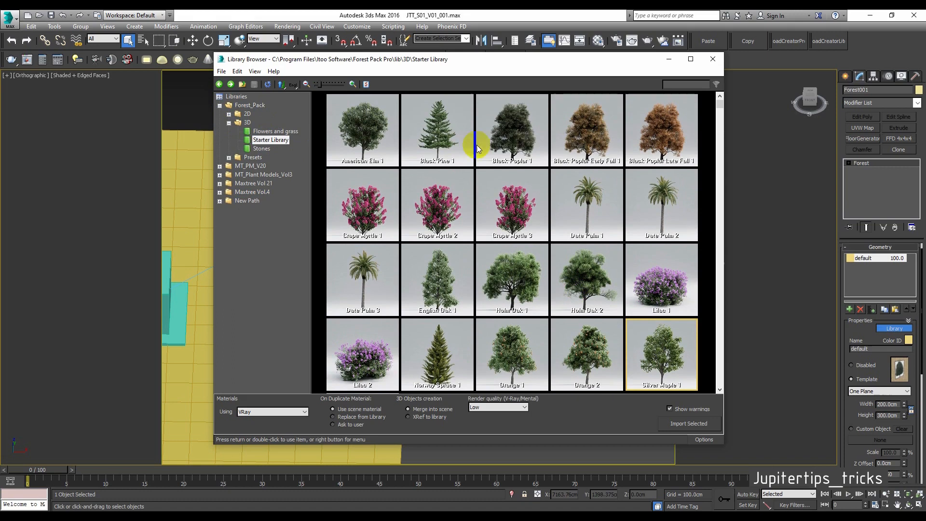
ctrl+click(508, 139)
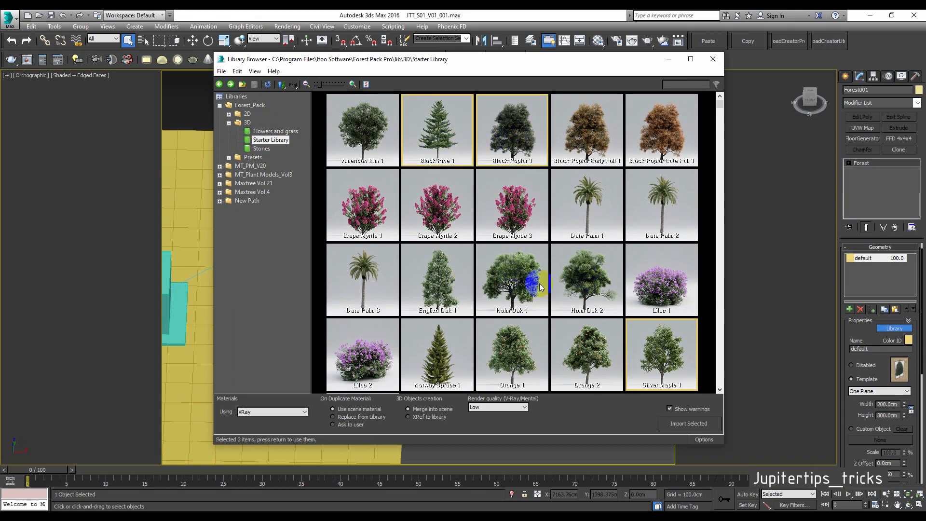
scroll(528, 288, down, 1)
ctrl+click(578, 200)
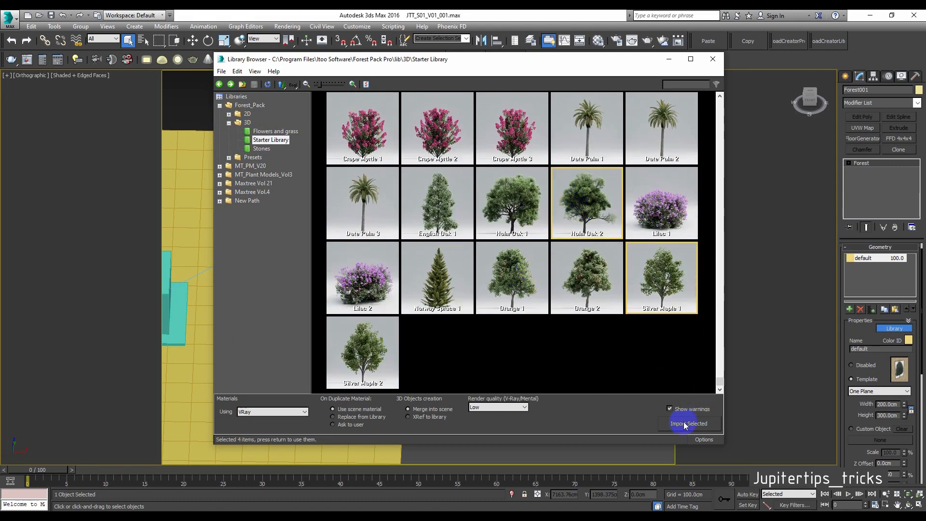
scroll(548, 320, up, 1)
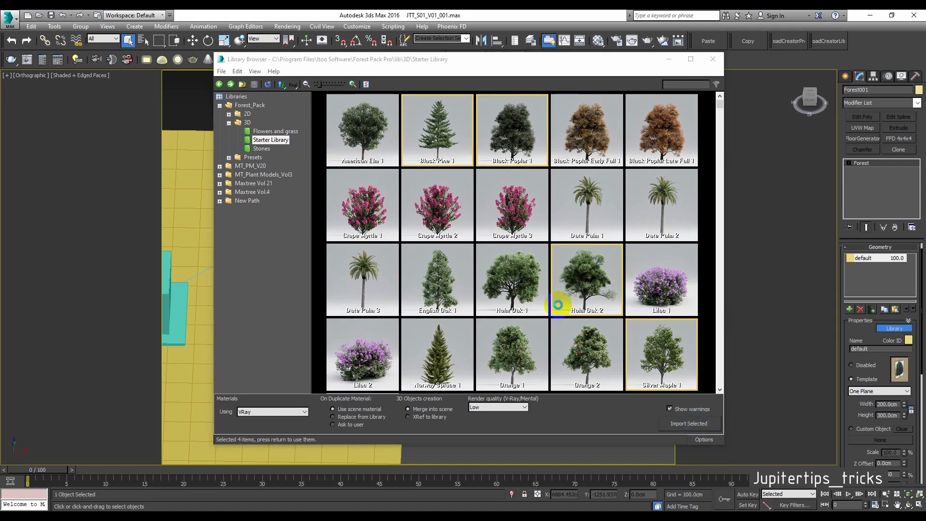
double_click(558, 305)
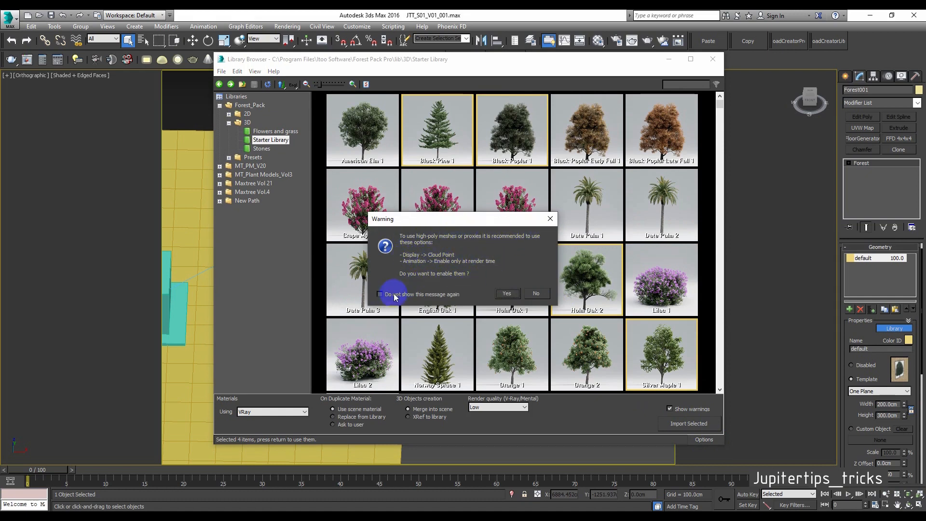
click(507, 293)
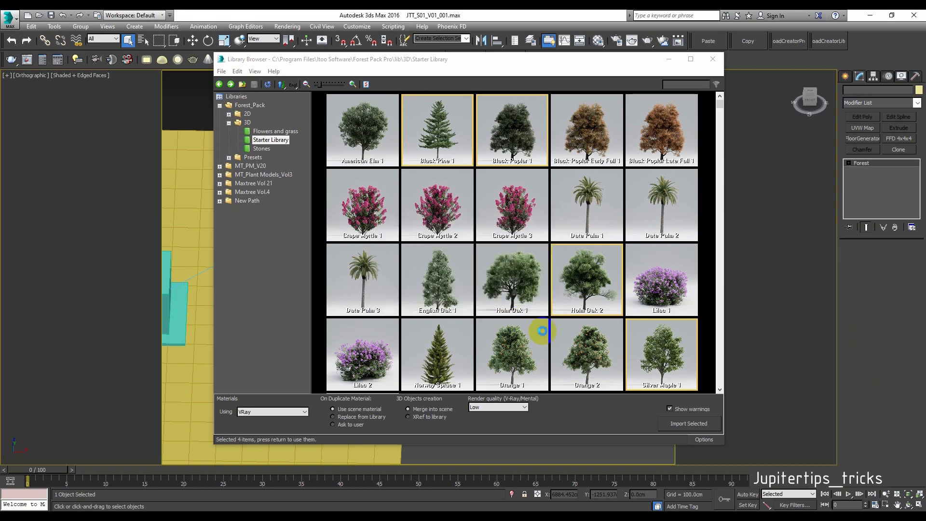
key(Return)
Delete the default item from the forest's geometry list, keeping only the imported trees.
alt+middle_drag(547, 340, 477, 259)
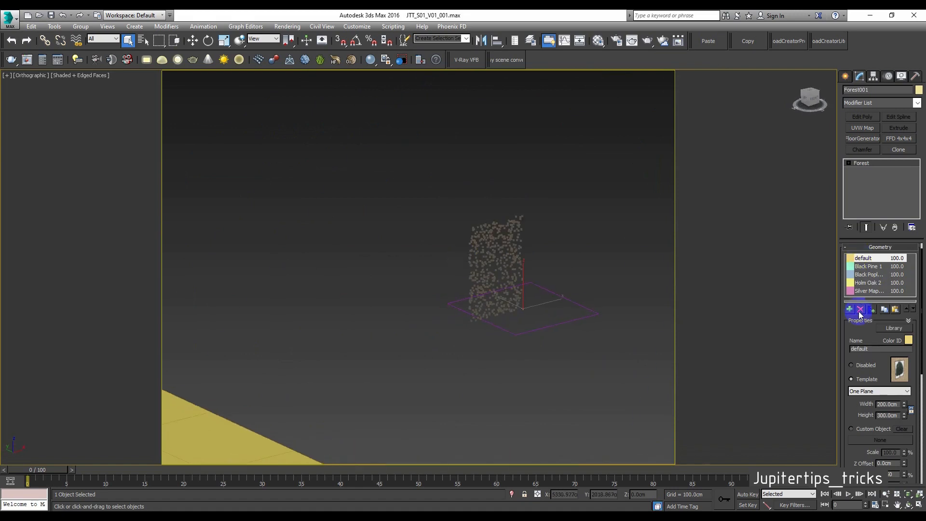
click(860, 311)
alt+middle_drag(555, 295, 620, 258)
click(875, 247)
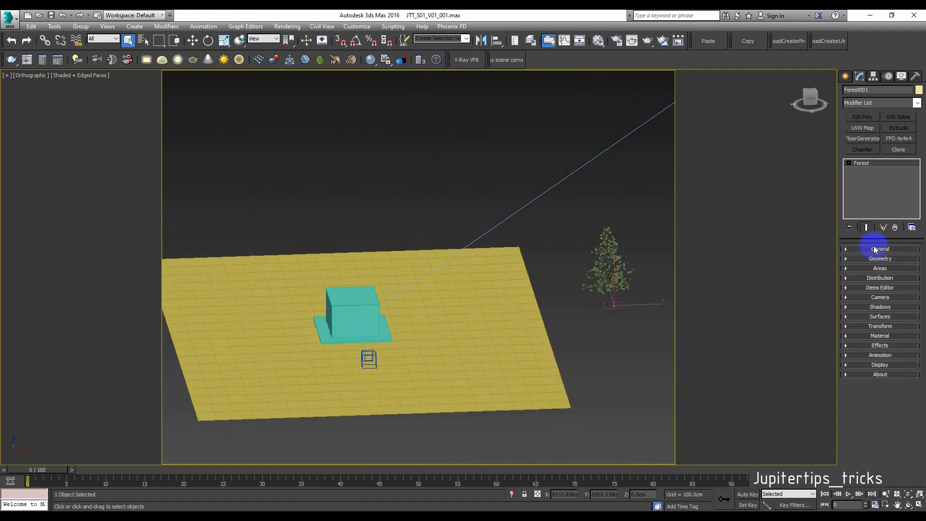
Add the ground plane Plane001 as the surface for the forest.
alt+middle_drag(482, 291, 252, 266)
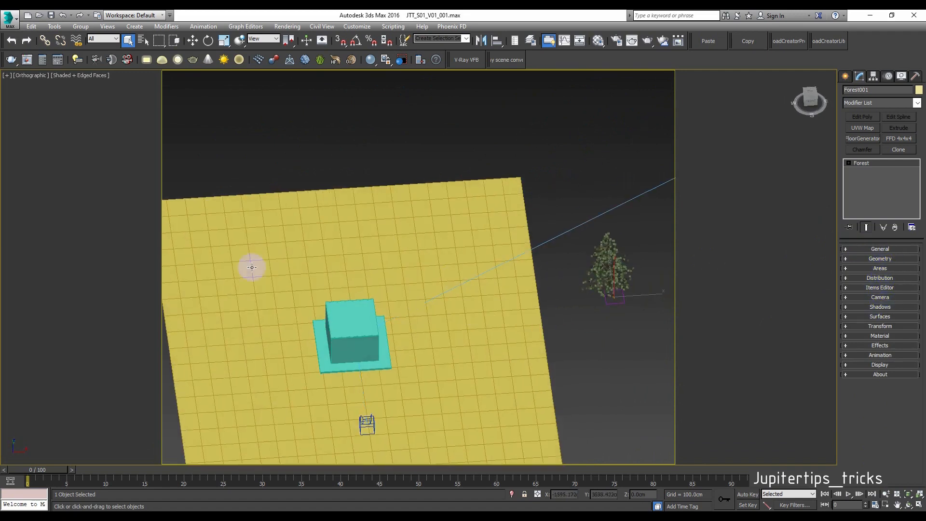
click(877, 317)
key(w)
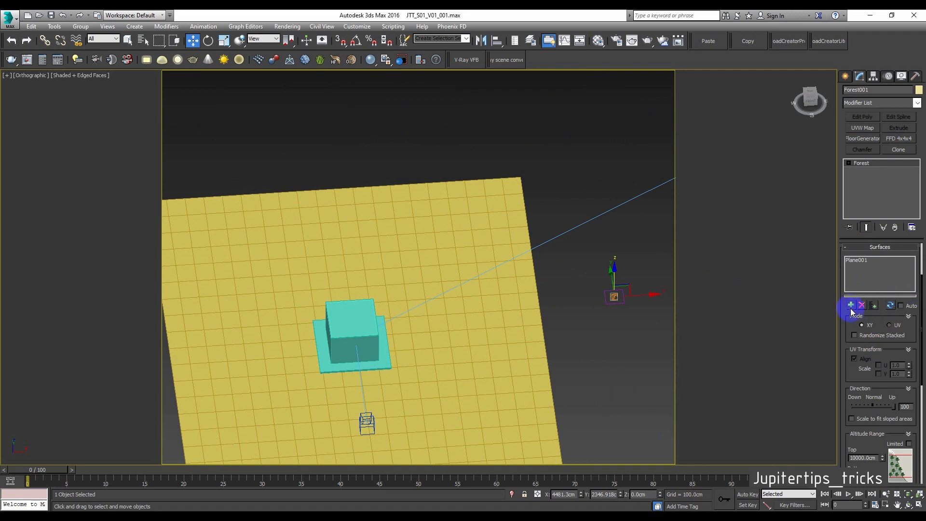
click(857, 261)
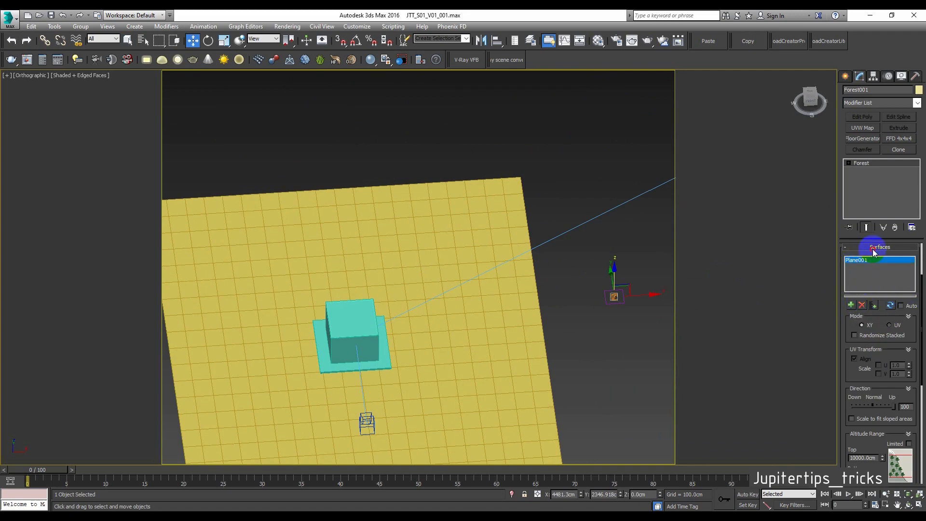
click(873, 249)
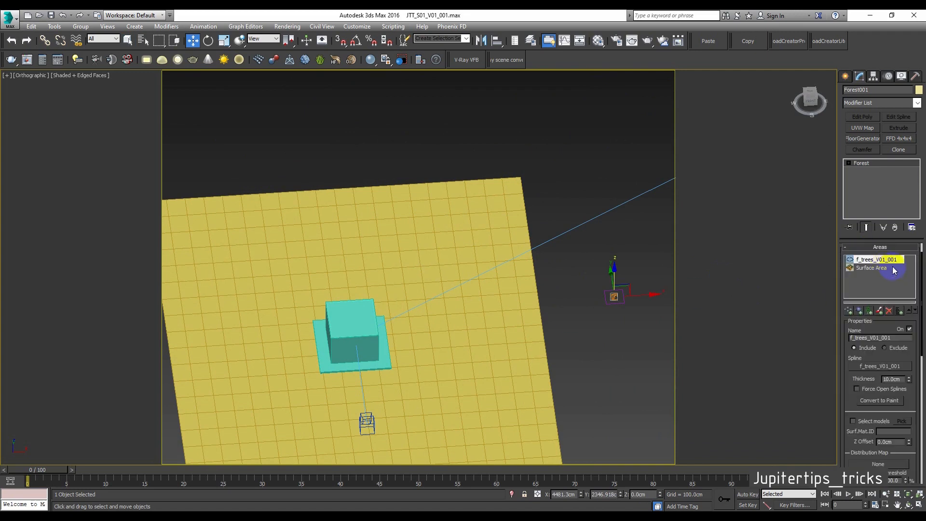
Add a new paint area to the forest and activate its paint brush.
click(880, 312)
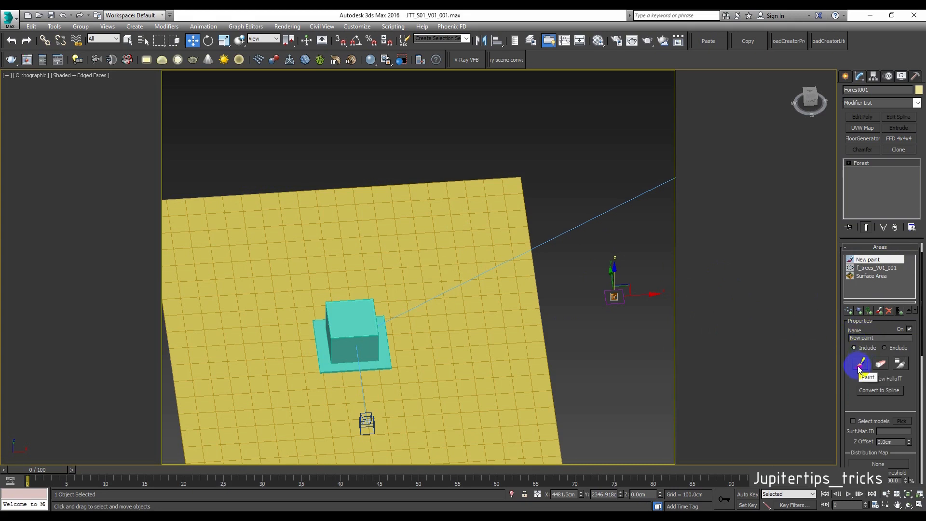
click(859, 366)
scroll(423, 272, up, 10)
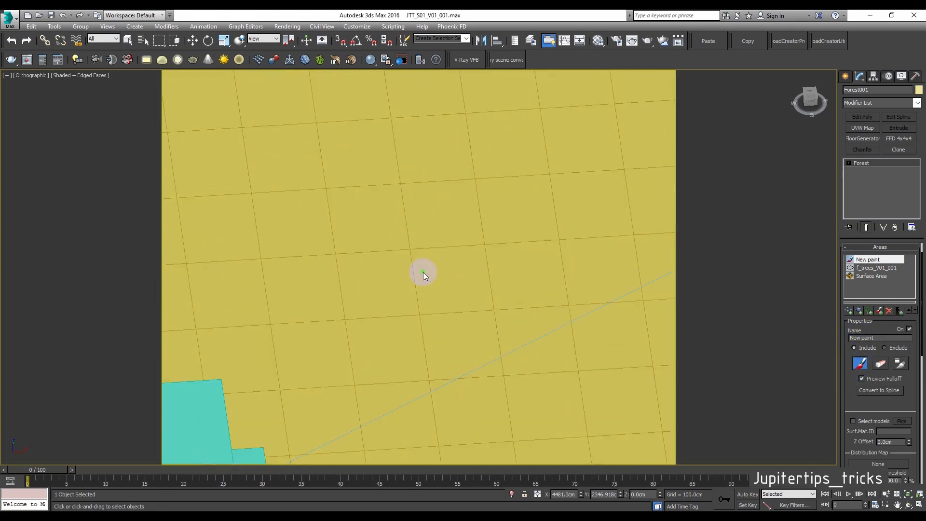
Set the paint brush's maximum size to 200 cm in the painter options.
click(899, 365)
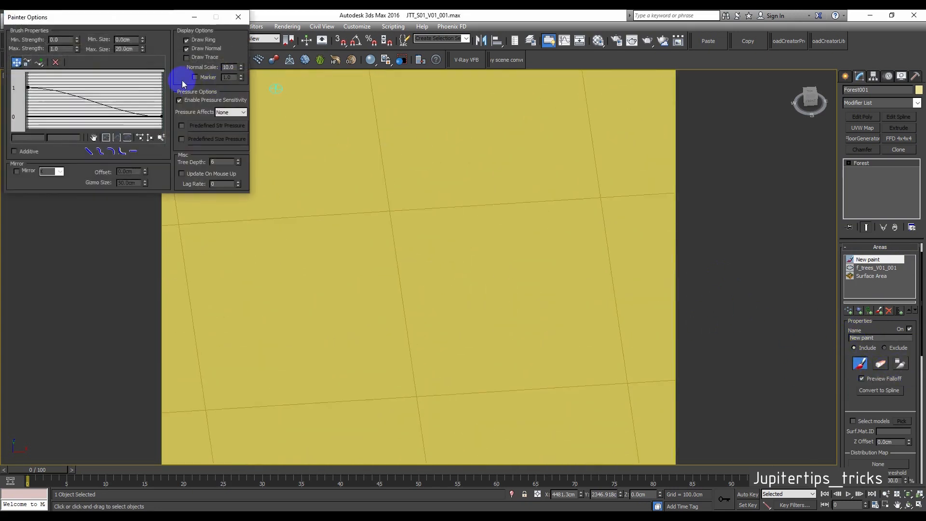
drag(125, 48, 79, 54)
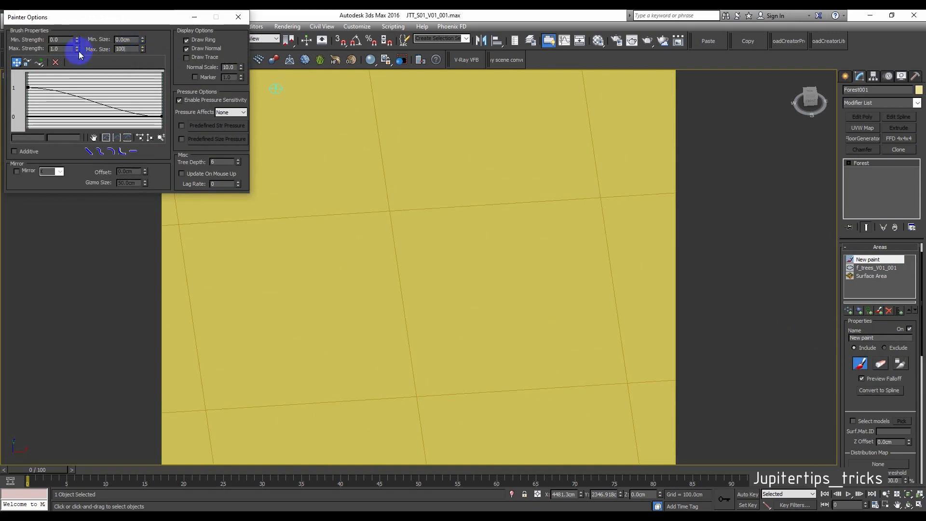
double_click(132, 48)
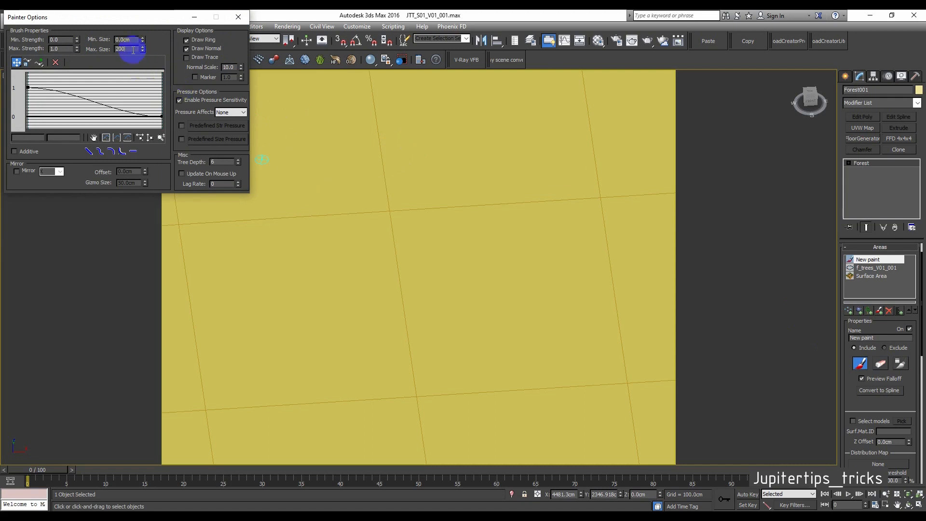
click(238, 17)
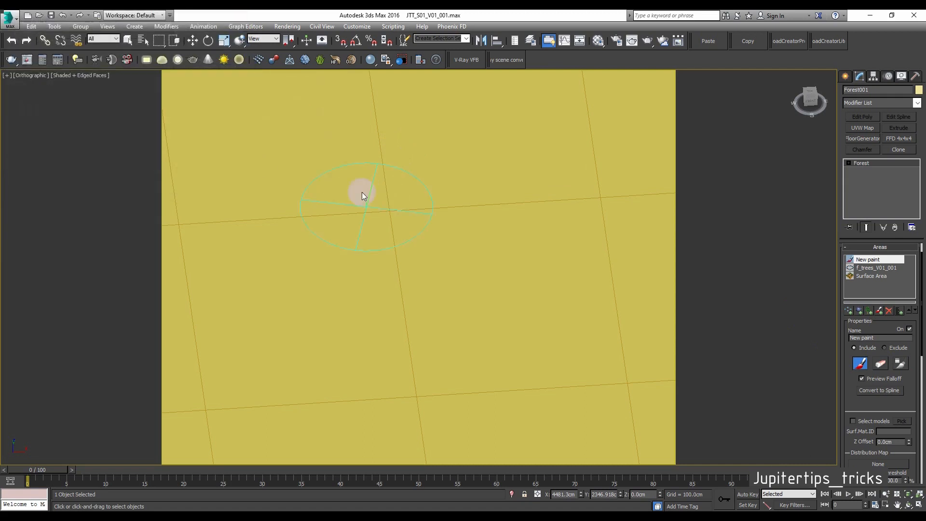
scroll(435, 241, down, 5)
scroll(392, 304, up, 3)
scroll(437, 291, down, 4)
alt+middle_drag(438, 290, 414, 256)
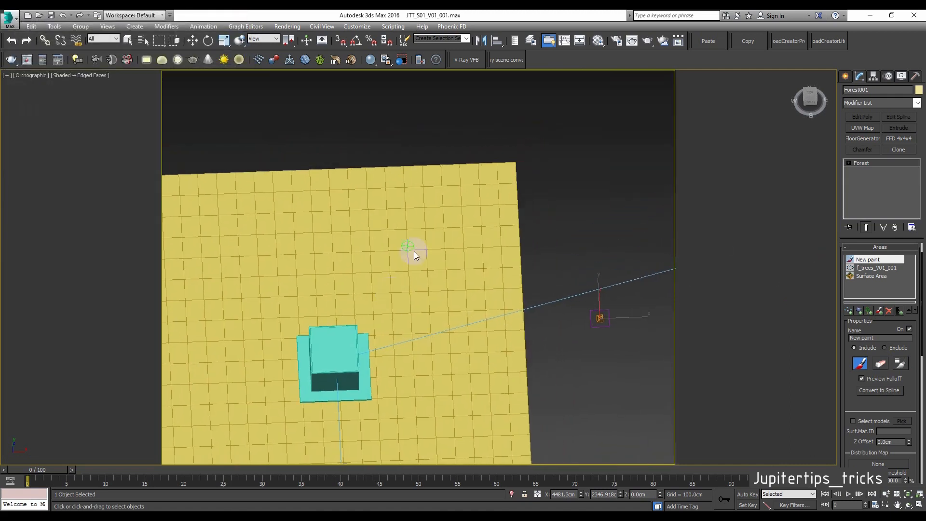
Paint trees along the ground plane's far edge behind the building, continuing around one far corner.
drag(363, 192, 450, 207)
middle_drag(450, 206, 522, 233)
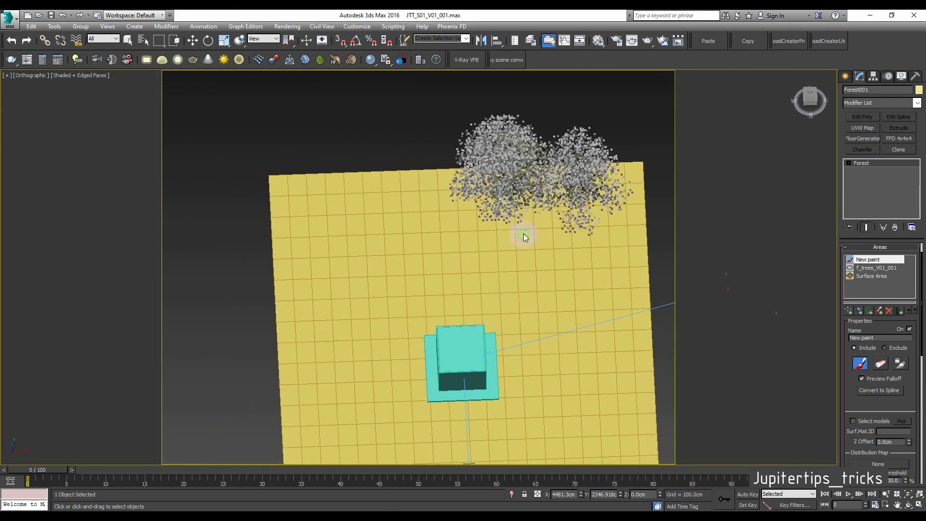
click(345, 207)
mouse_move(344, 207)
mouse_down()
mouse_move(356, 232)
mouse_move(289, 270)
mouse_up()
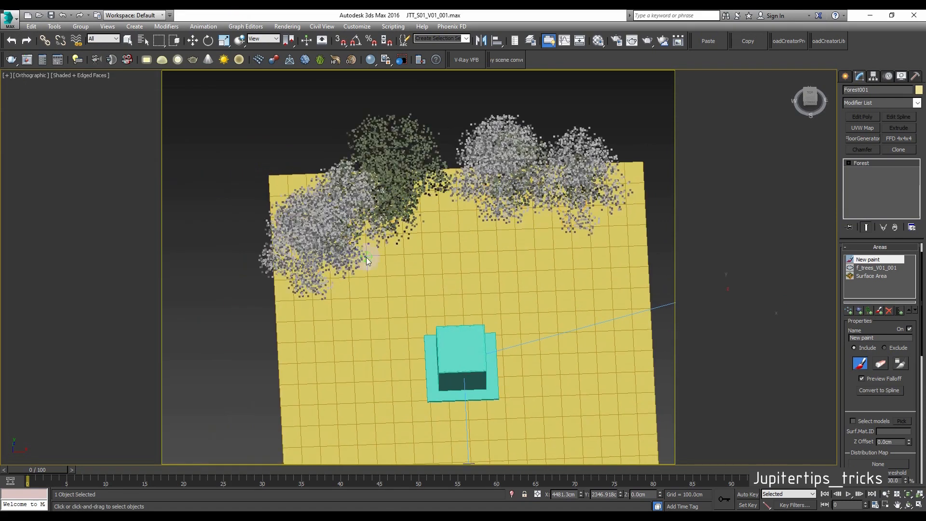
Paint more trees behind the building and near the other far corner, and check them in the VRayCam001 view.
mouse_move(533, 234)
middle_down()
mouse_move(468, 212)
mouse_move(477, 219)
middle_up()
scroll(494, 222, down, 2)
mouse_move(468, 207)
mouse_down()
mouse_move(527, 196)
mouse_move(535, 247)
mouse_up()
mouse_move(535, 248)
alt+middle_down()
mouse_move(484, 250)
mouse_move(435, 212)
alt+middle_up()
mouse_move(385, 203)
mouse_down()
mouse_move(384, 215)
mouse_move(446, 214)
mouse_up()
alt+middle_drag(466, 238, 436, 223)
key(c)
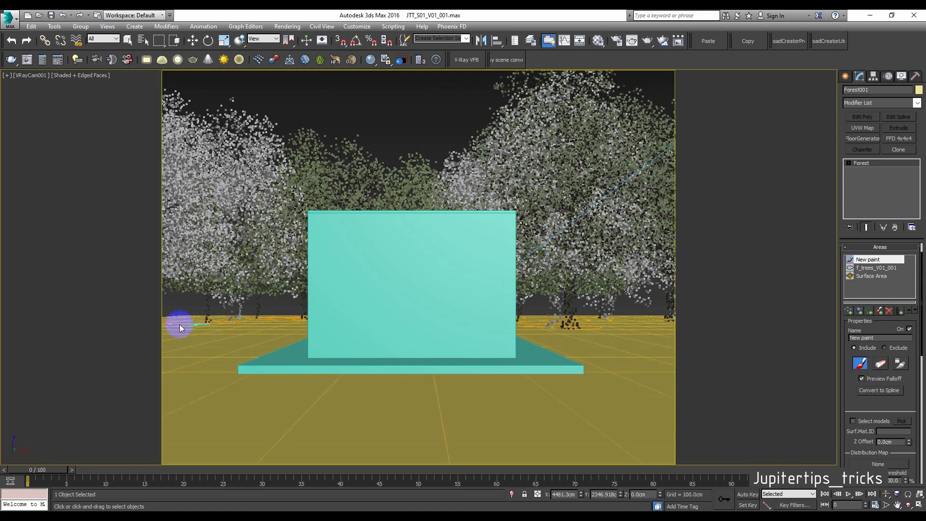
Paint trees in a perspective view along both side edges of the ground plane beside the building.
key(p)
scroll(401, 140, down, 5)
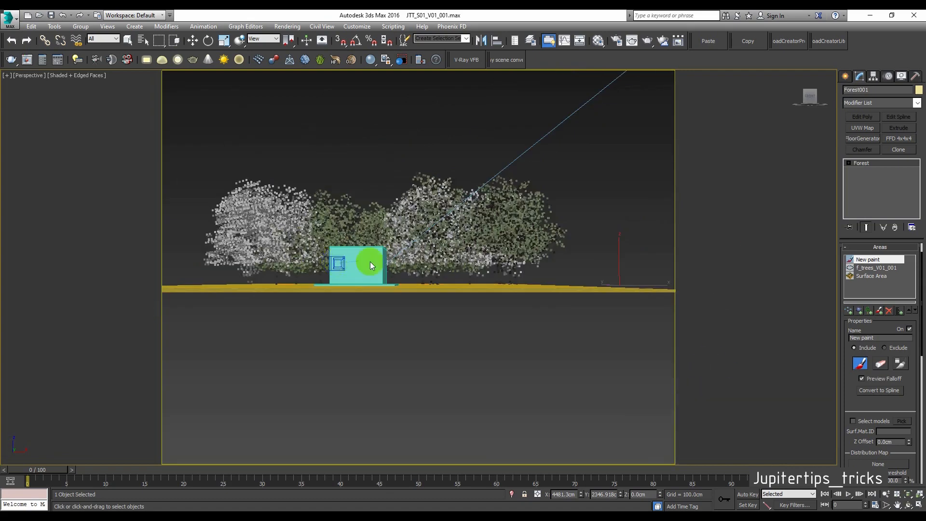
alt+middle_drag(369, 261, 386, 350)
mouse_move(522, 387)
mouse_down()
mouse_move(516, 334)
mouse_move(494, 359)
mouse_up()
mouse_move(493, 362)
alt+middle_down()
mouse_move(498, 298)
mouse_move(475, 357)
alt+middle_up()
scroll(483, 294, down, 2)
drag(330, 270, 323, 316)
drag(322, 334, 318, 348)
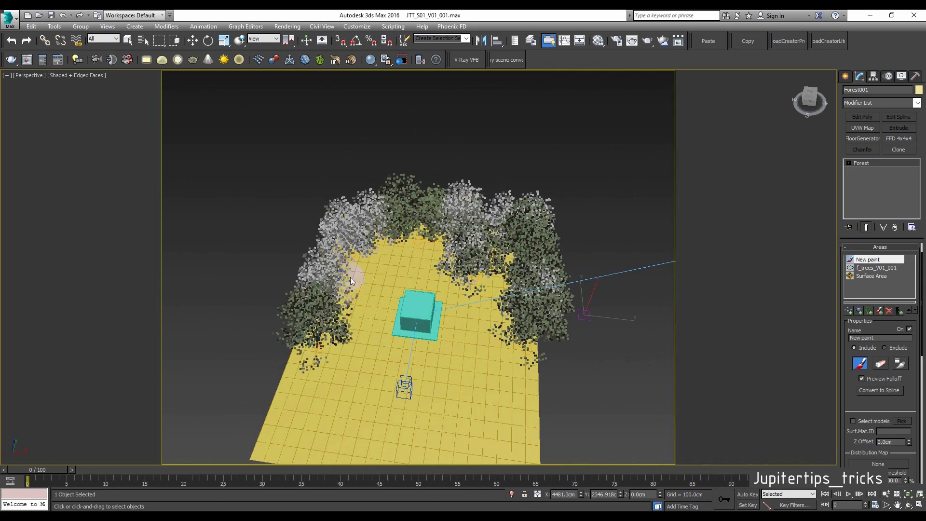
Paint tree clusters around the near corners and near edge of the ground plane, behind the camera.
alt+middle_drag(394, 361, 395, 306)
scroll(394, 306, down, 2)
drag(479, 332, 482, 345)
click(456, 371)
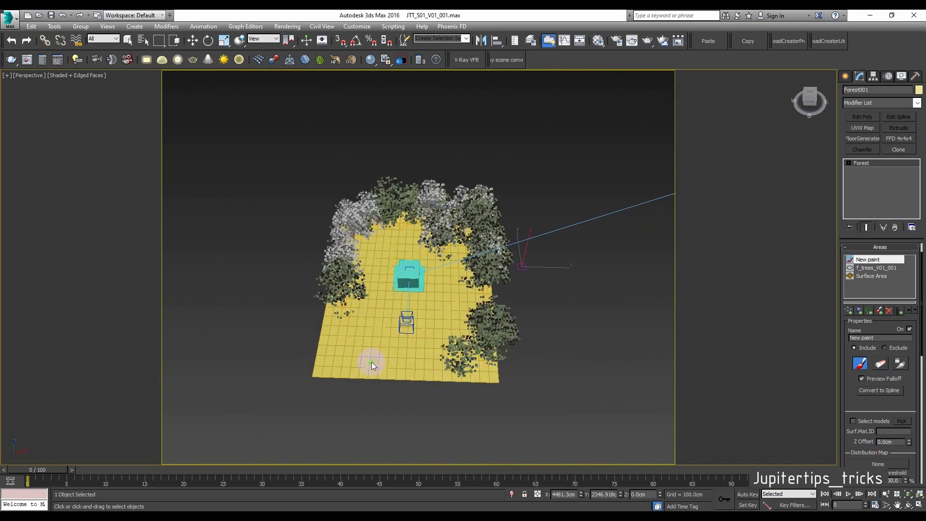
click(356, 363)
click(388, 369)
mouse_move(389, 368)
alt+middle_down()
mouse_move(402, 316)
mouse_move(432, 314)
mouse_move(403, 358)
alt+middle_up()
Finish painting and test-render the scene through VRayCam001.
click(846, 78)
key(w)
alt+middle_drag(492, 213, 529, 208)
key(c)
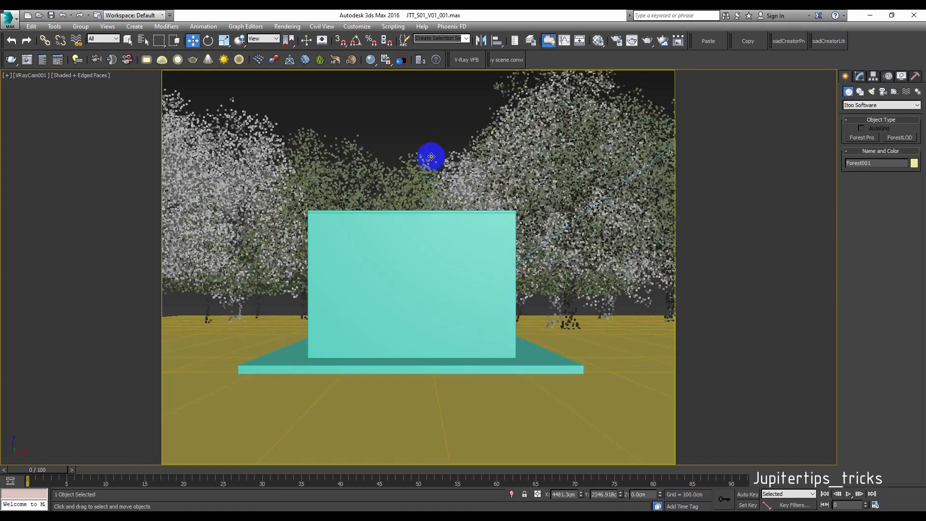
click(648, 40)
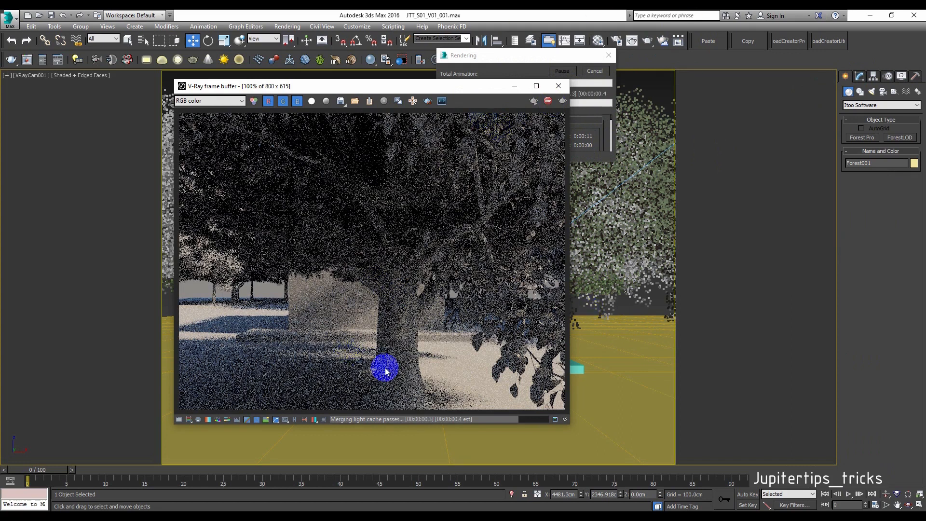
click(559, 87)
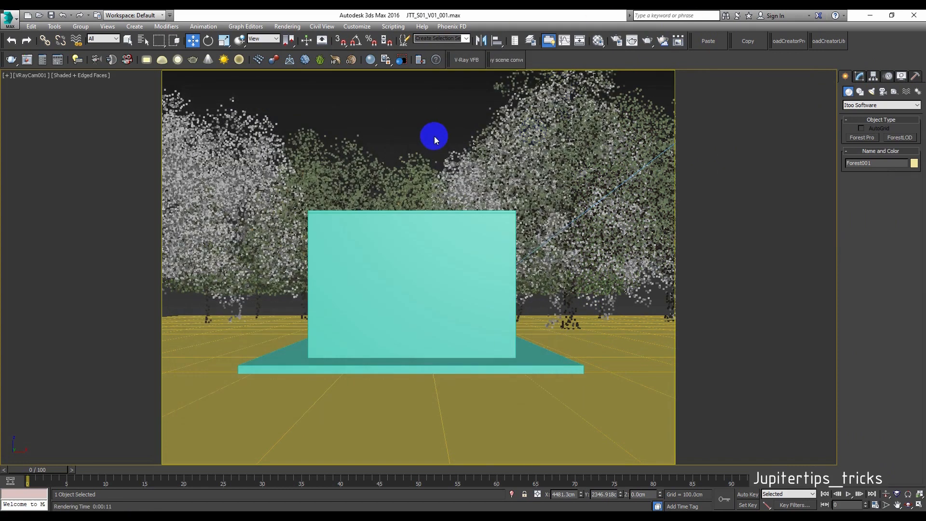
Examine the tree layout from above and at an angle for a tree blocking the camera.
key(t)
scroll(422, 196, down, 6)
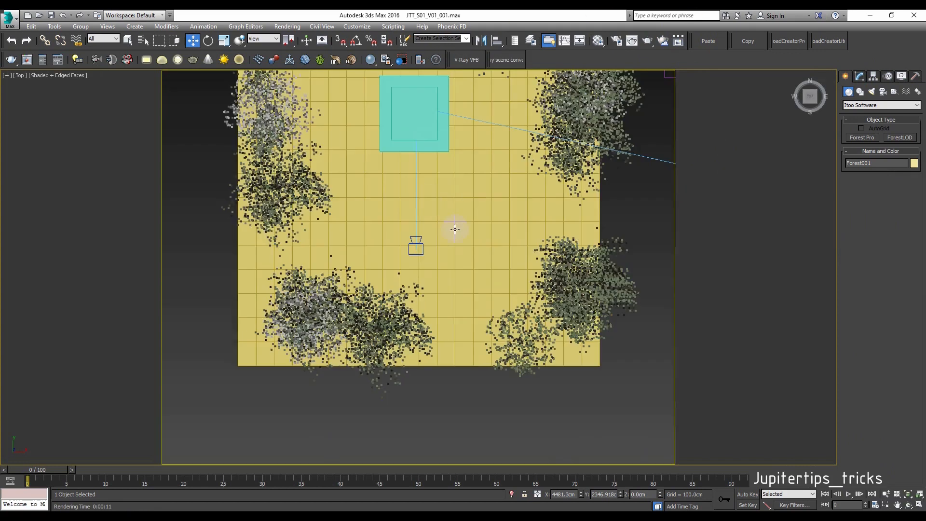
alt+middle_drag(455, 229, 318, 292)
scroll(318, 291, down, 4)
key(q)
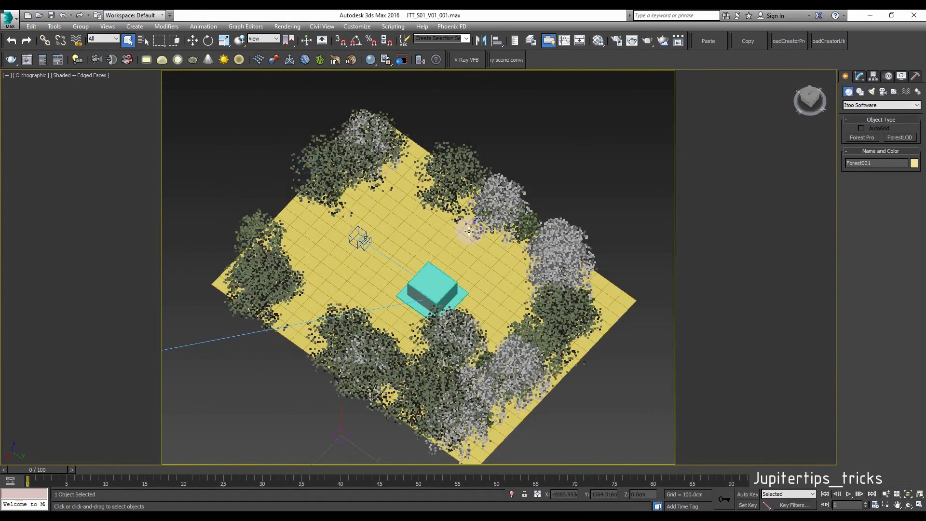
alt+middle_drag(469, 231, 379, 260)
scroll(376, 261, up, 6)
scroll(398, 274, down, 8)
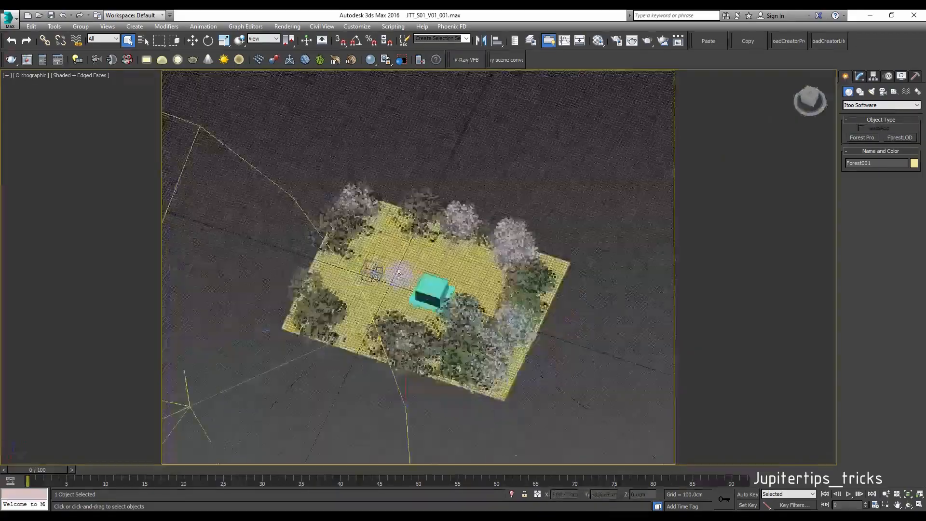
scroll(398, 274, up, 8)
scroll(382, 325, down, 1)
Examine the area around the camera and world origin in wireframe display for stray objects.
key(t)
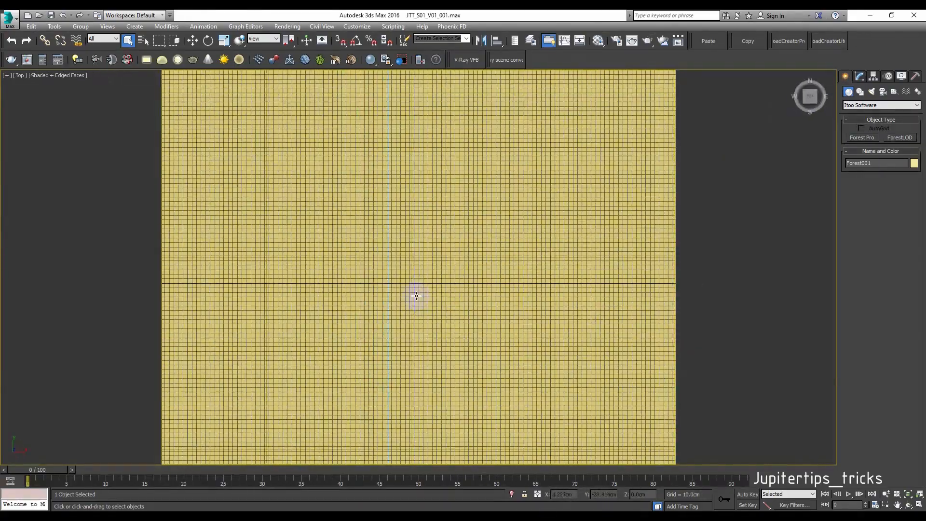
key(F3)
scroll(396, 293, down, 5)
mouse_move(417, 295)
middle_down()
mouse_move(394, 293)
mouse_move(428, 230)
mouse_move(510, 244)
mouse_move(481, 260)
middle_up()
scroll(405, 284, up, 5)
scroll(392, 269, down, 6)
scroll(430, 227, up, 6)
scroll(490, 241, down, 3)
scroll(510, 244, down, 6)
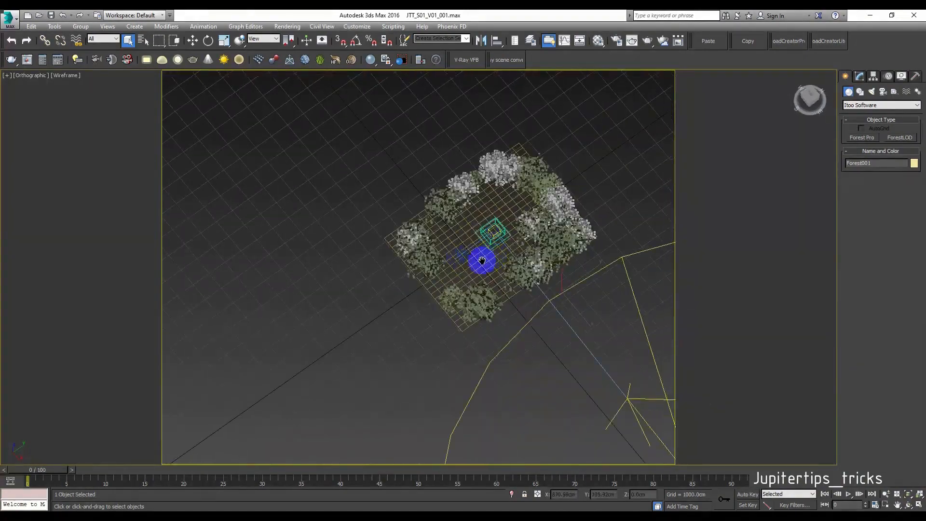
scroll(418, 259, up, 4)
Hide the ground plane Plane001 and inspect the area between the camera and the building.
click(404, 245)
scroll(411, 279, up, 4)
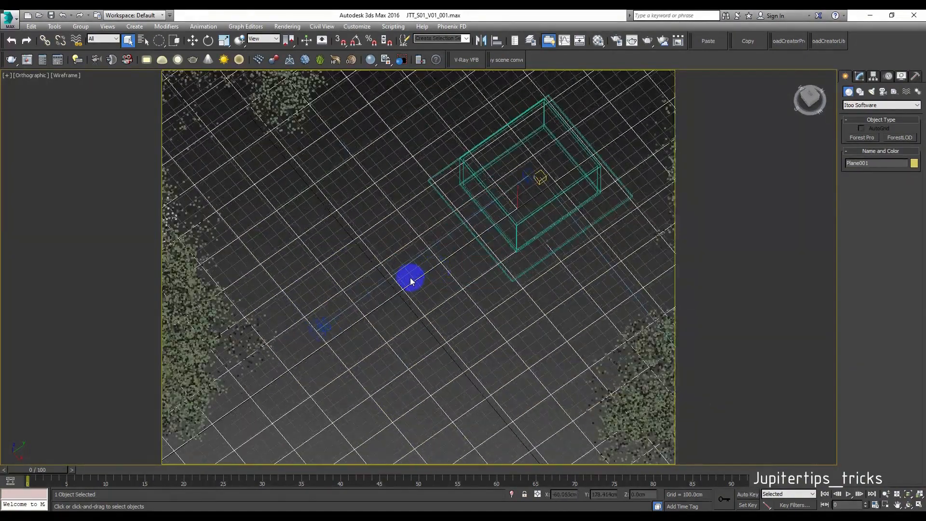
scroll(411, 280, down, 1)
right_click(410, 277)
click(430, 248)
scroll(409, 283, up, 4)
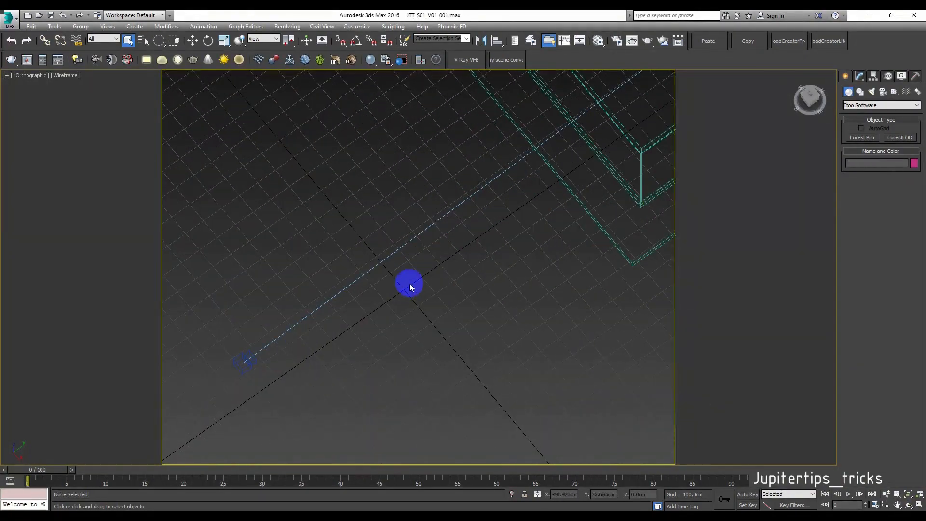
scroll(407, 293, down, 4)
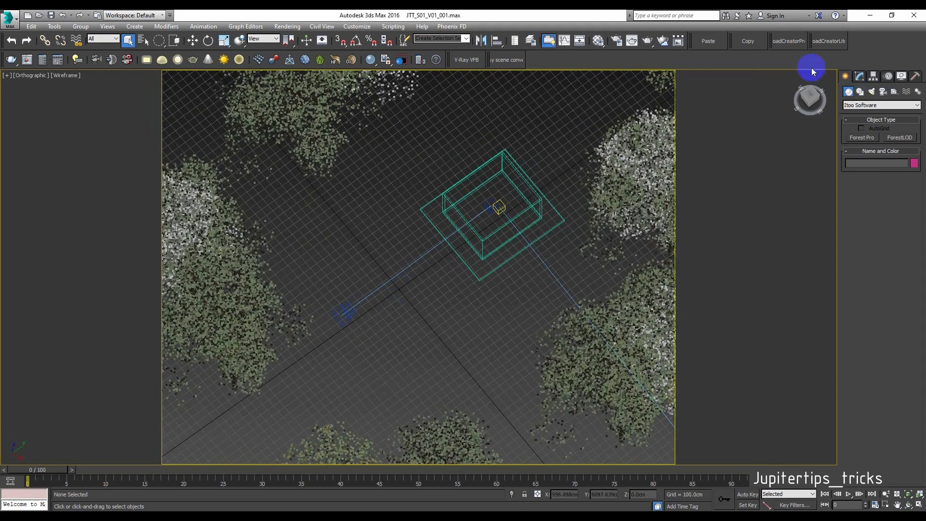
Open the layer explorer, sort the scene objects by layer and expand the forest_templates layer.
click(530, 41)
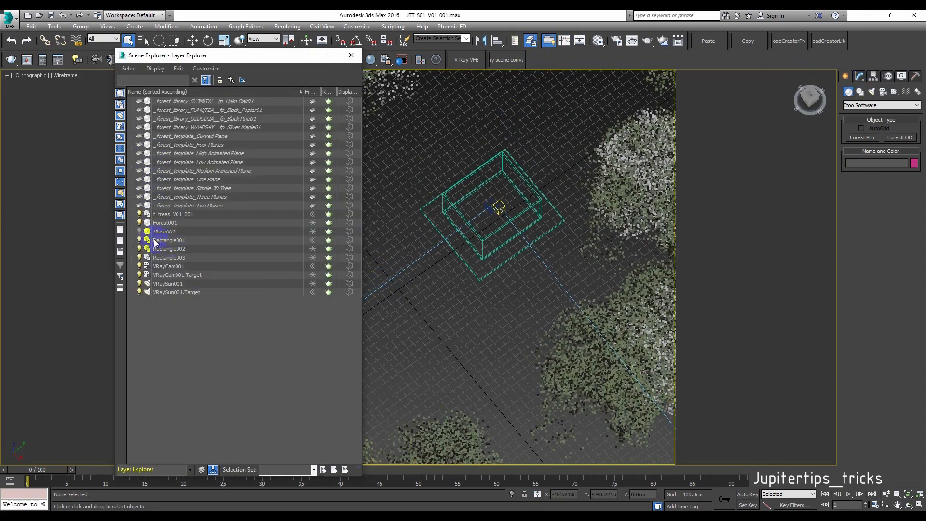
click(187, 101)
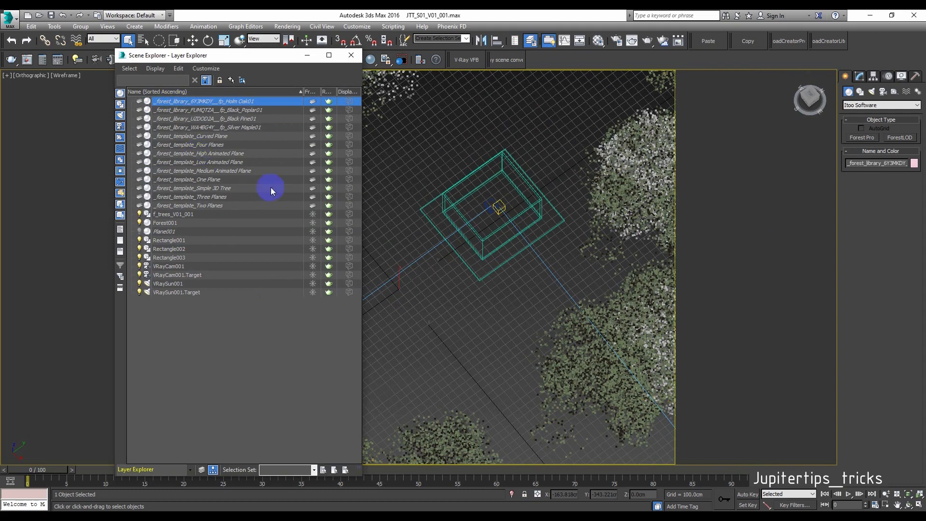
drag(381, 162, 475, 170)
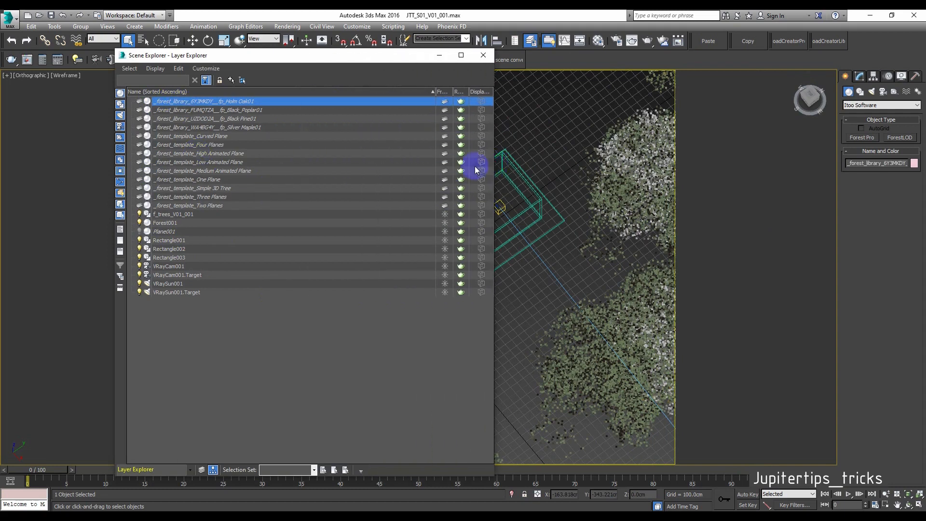
click(201, 469)
click(130, 110)
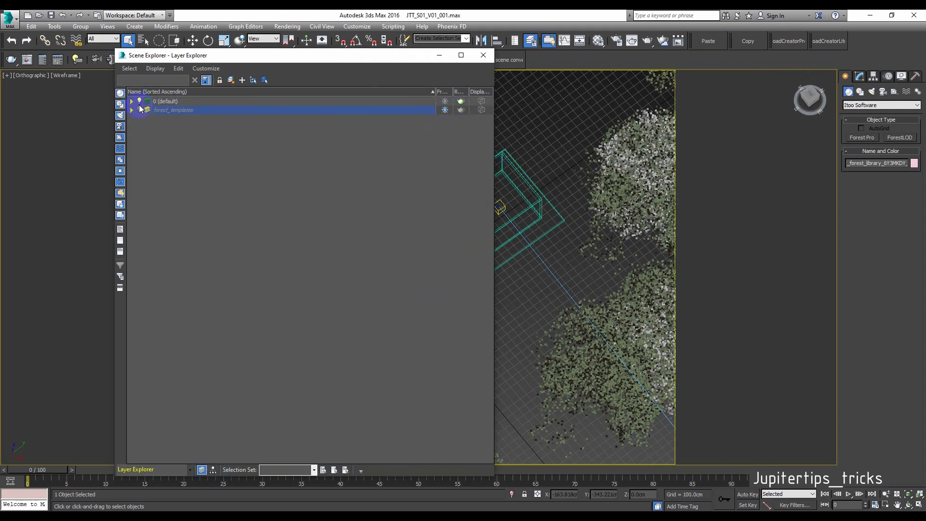
click(132, 110)
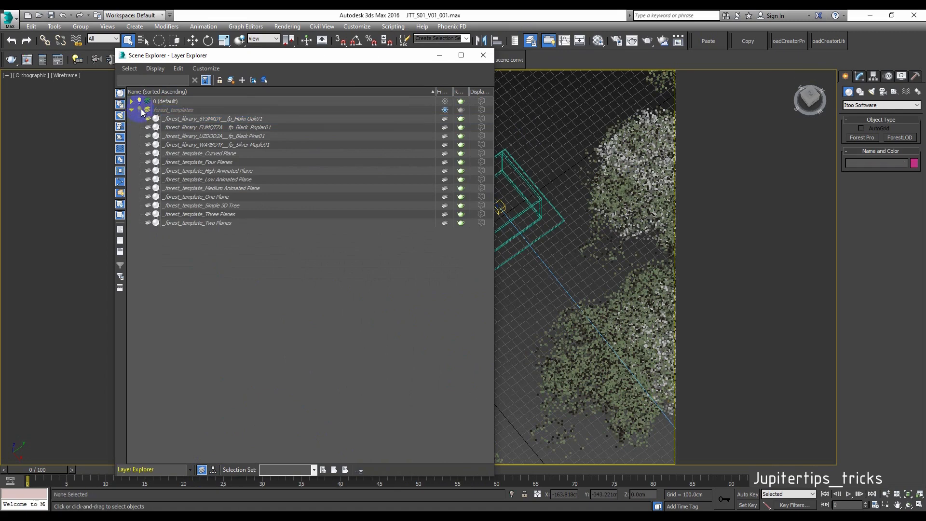
Show the forest_templates layer and dock the layer explorer beside the viewport.
click(139, 110)
drag(402, 59, 863, 120)
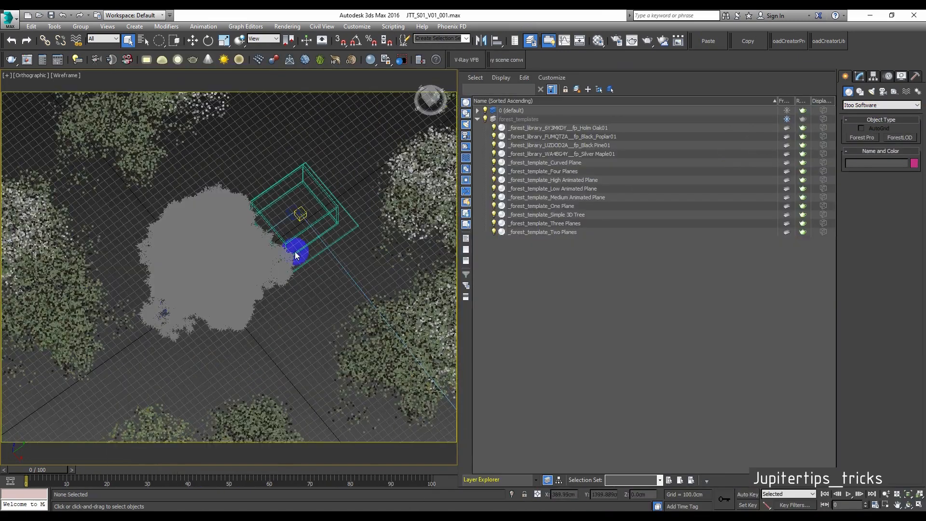
alt+middle_drag(296, 256, 226, 212)
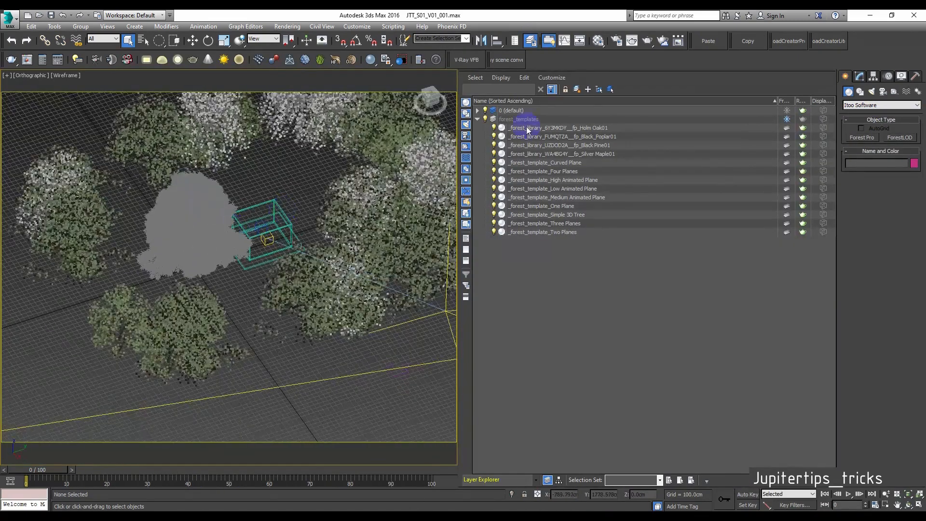
Examine the library template tree in front of the camera from several angles and distances.
click(486, 119)
drag(174, 235, 172, 234)
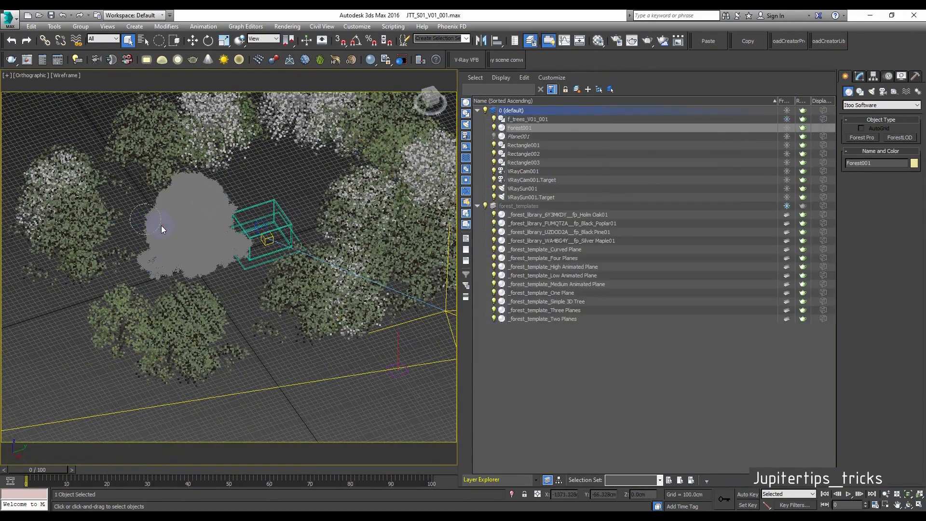
click(162, 226)
alt+middle_drag(162, 227, 257, 221)
scroll(222, 254, up, 8)
mouse_move(222, 254)
alt+middle_down()
mouse_move(271, 236)
mouse_move(172, 262)
mouse_move(251, 206)
mouse_move(275, 209)
mouse_move(215, 257)
alt+middle_up()
scroll(250, 207, down, 4)
scroll(216, 256, down, 4)
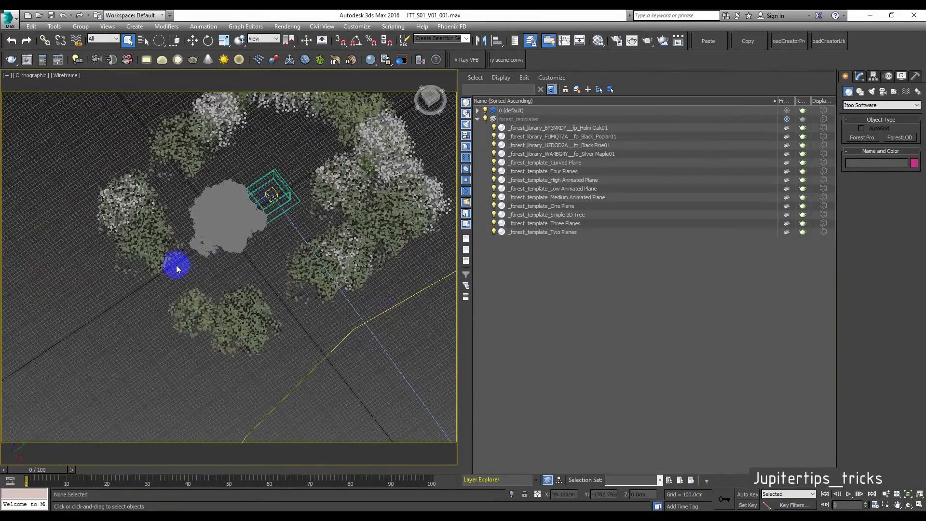
key(alt+w)
key(alt+w)
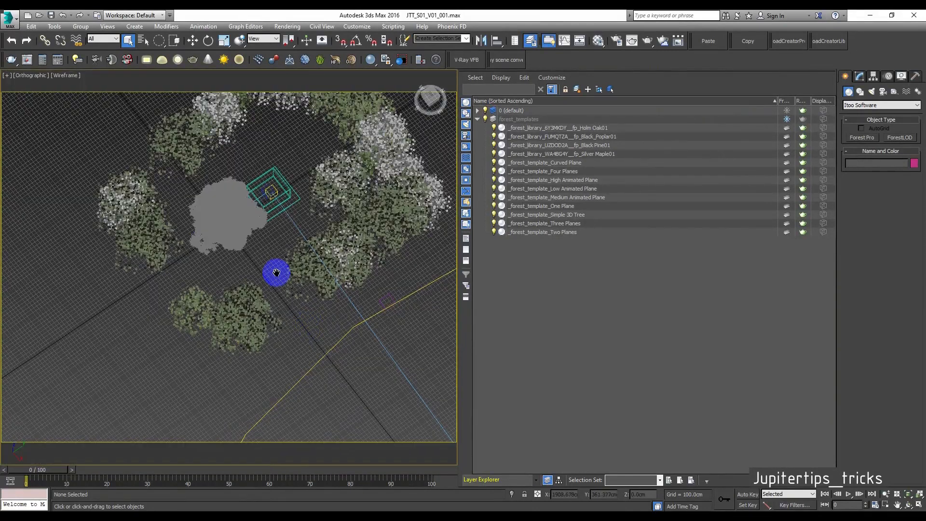
Hide the forest_templates layer and view the whole scene without the template tree.
click(485, 119)
alt+middle_drag(221, 248, 214, 259)
scroll(215, 259, down, 3)
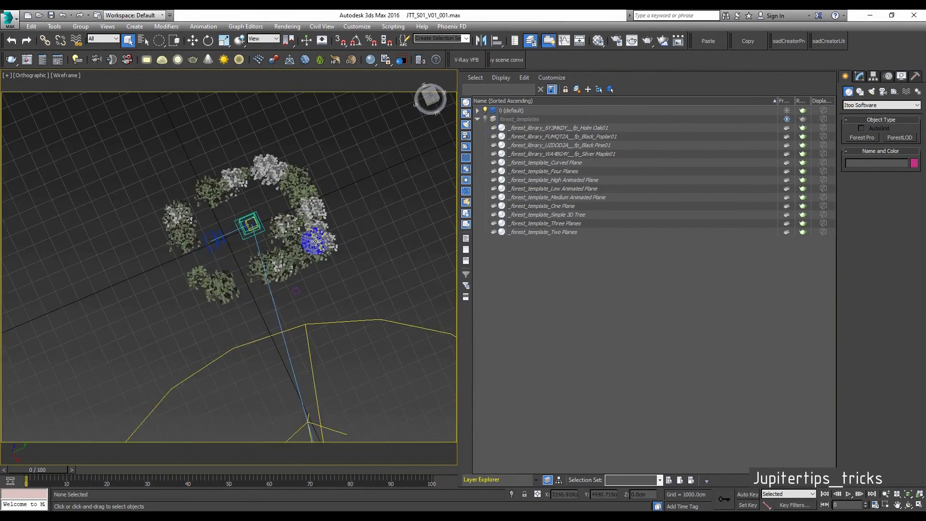
scroll(316, 241, down, 3)
Unhide all objects in the scene, including those on hidden layers.
right_click(334, 208)
click(342, 164)
click(476, 293)
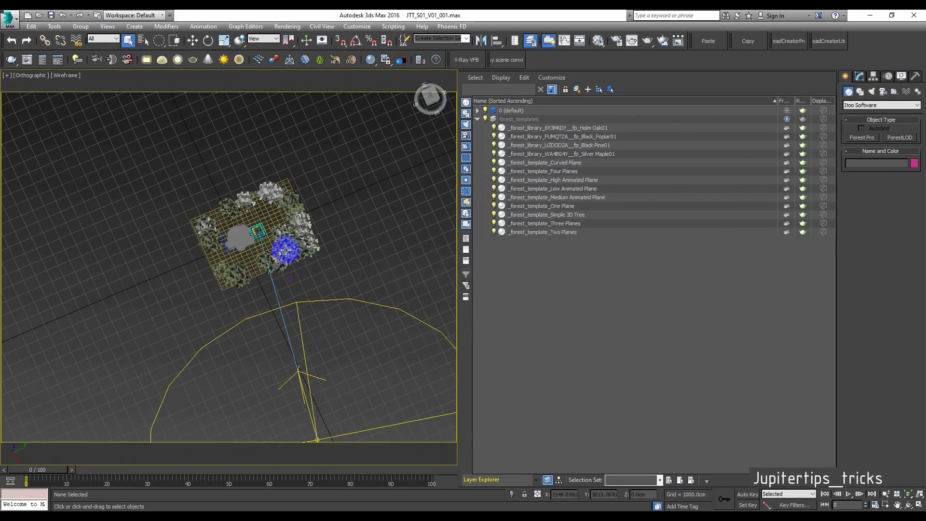
Select the entire scene and move it away from the template tree so that tree stands outside the ground plane.
key(ctrl+a)
key(w)
drag(285, 249, 340, 219)
scroll(241, 245, up, 5)
alt+middle_drag(241, 244, 252, 321)
scroll(321, 160, down, 3)
click(254, 321)
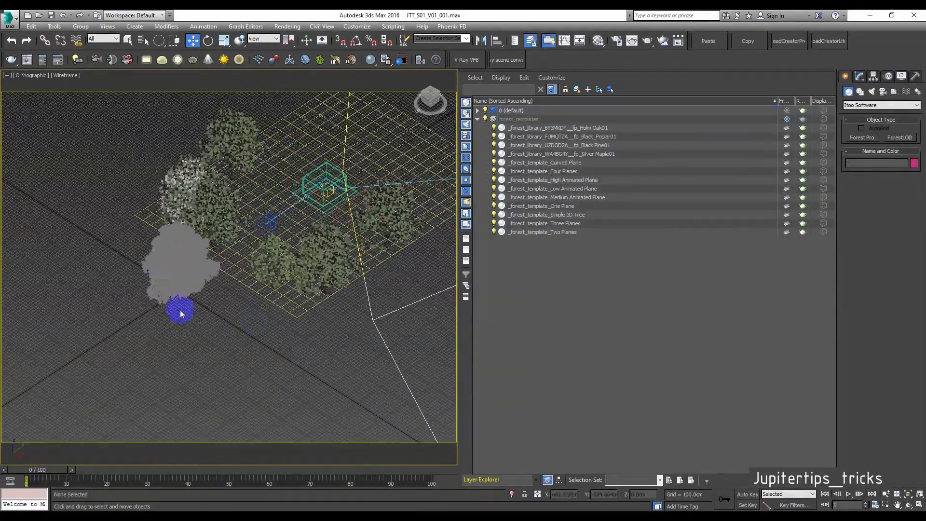
Display the viewport shaded, hide the forest_templates layer and collapse it in the layer explorer.
scroll(189, 300, up, 5)
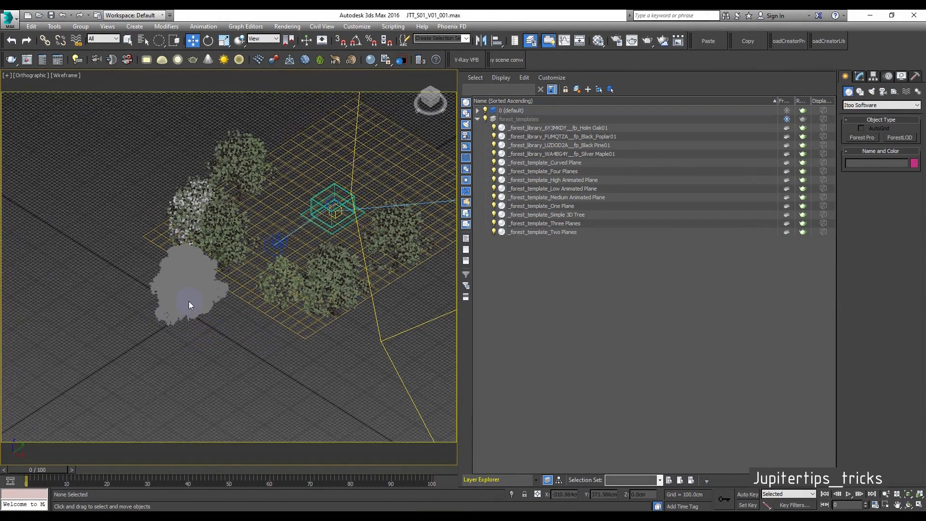
key(F3)
scroll(190, 291, up, 3)
scroll(190, 290, down, 3)
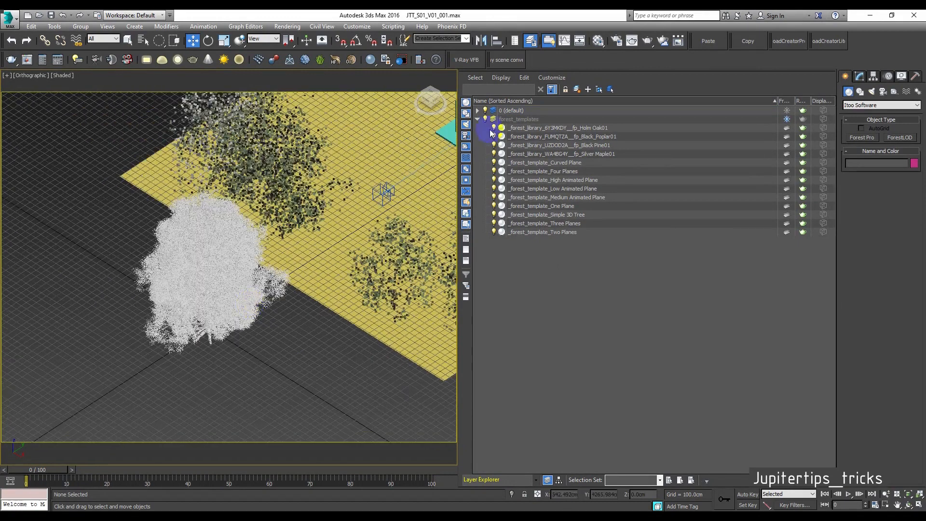
click(485, 119)
click(476, 119)
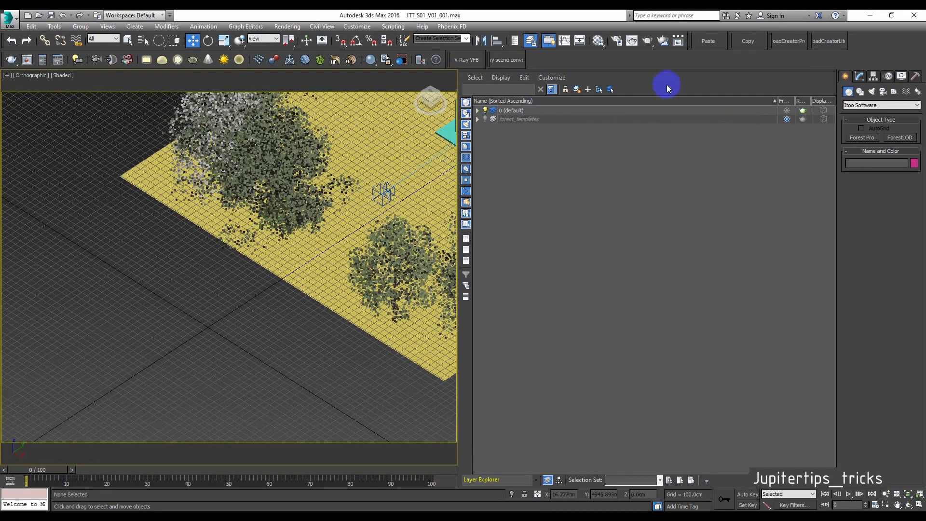
Undock and close the layer explorer, and render the scene through VRayCam001.
drag(609, 73, 404, 108)
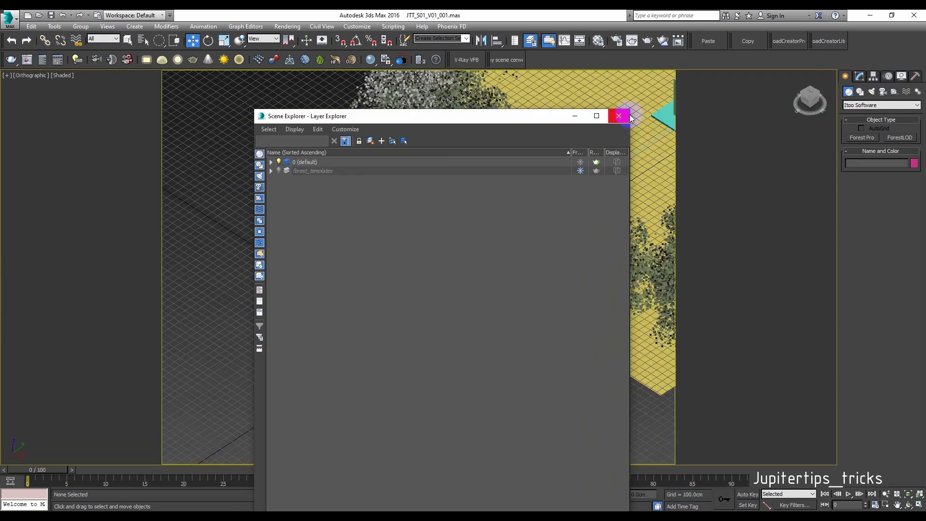
click(622, 116)
key(c)
click(647, 41)
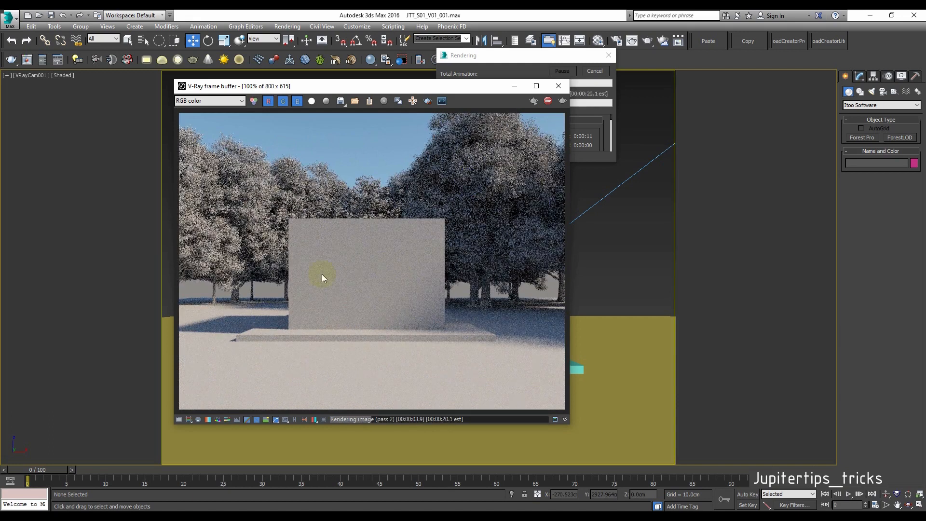
Examine the trees around the building in the running render, stop it and close the frame buffer.
scroll(467, 318, up, 1)
scroll(426, 237, down, 1)
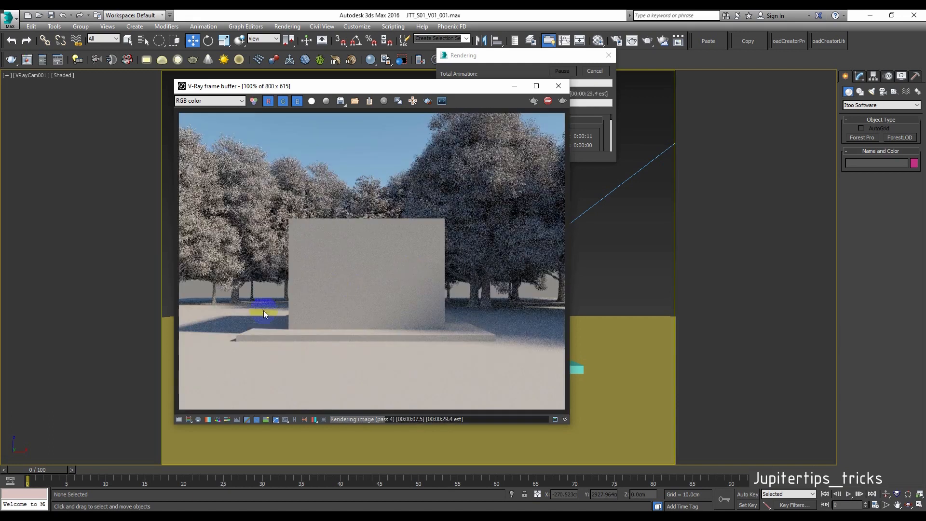
scroll(192, 325, up, 2)
scroll(193, 325, down, 1)
scroll(424, 201, down, 1)
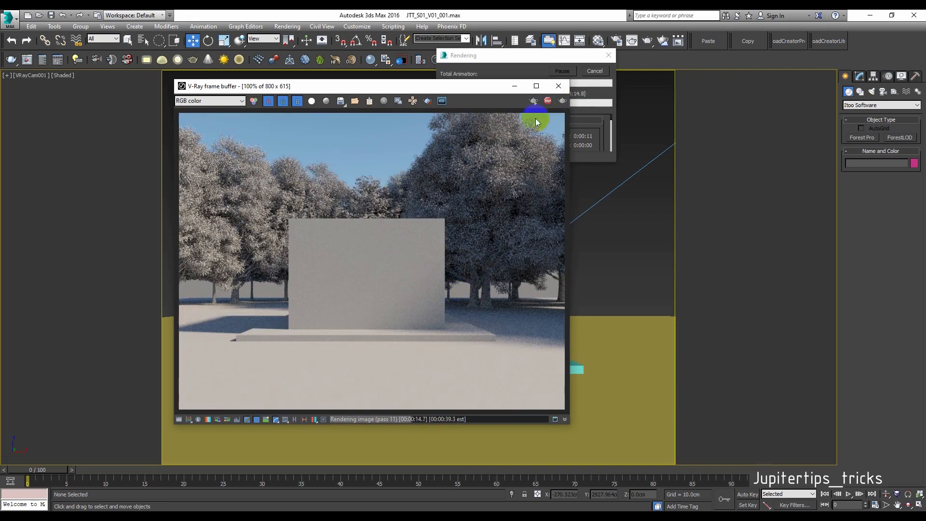
key(Escape)
click(558, 86)
Select the forest object and review the finished render again in the V-Ray frame buffer.
click(518, 153)
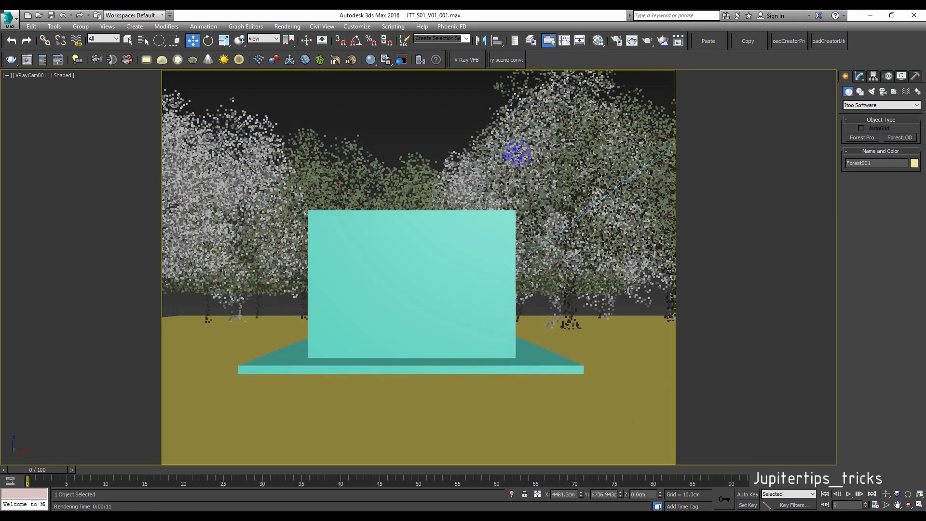
right_click(390, 124)
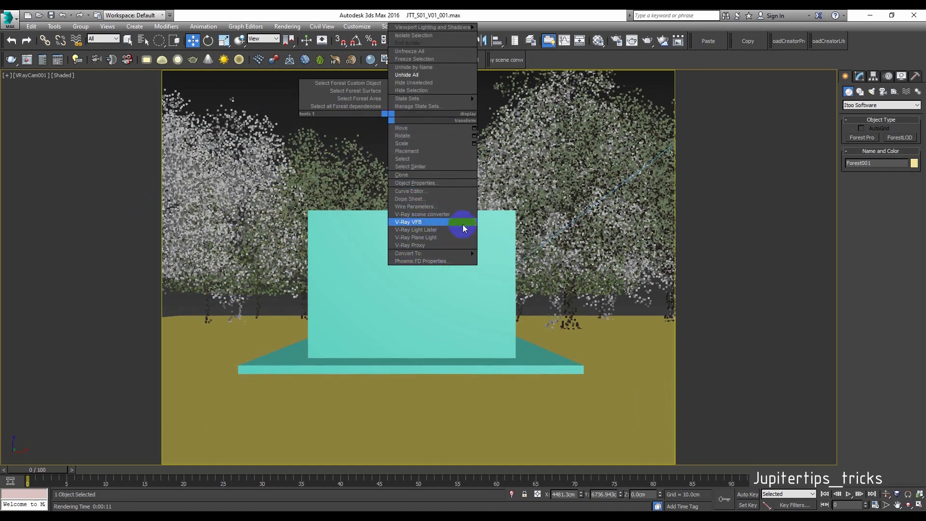
click(432, 222)
scroll(202, 209, up, 1)
middle_drag(204, 209, 318, 211)
scroll(294, 226, down, 1)
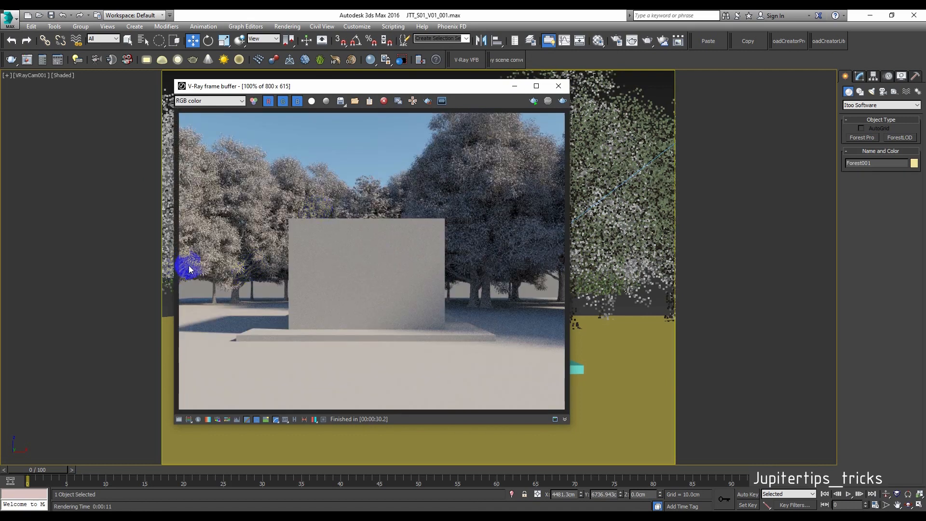
click(558, 86)
Enable random translation, rotation and scale in the forest's Transform settings.
click(859, 77)
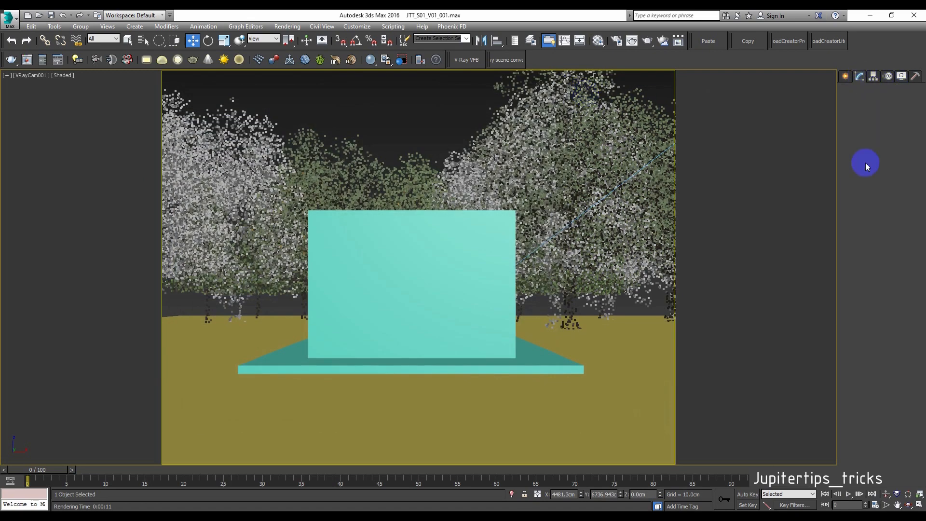
click(867, 247)
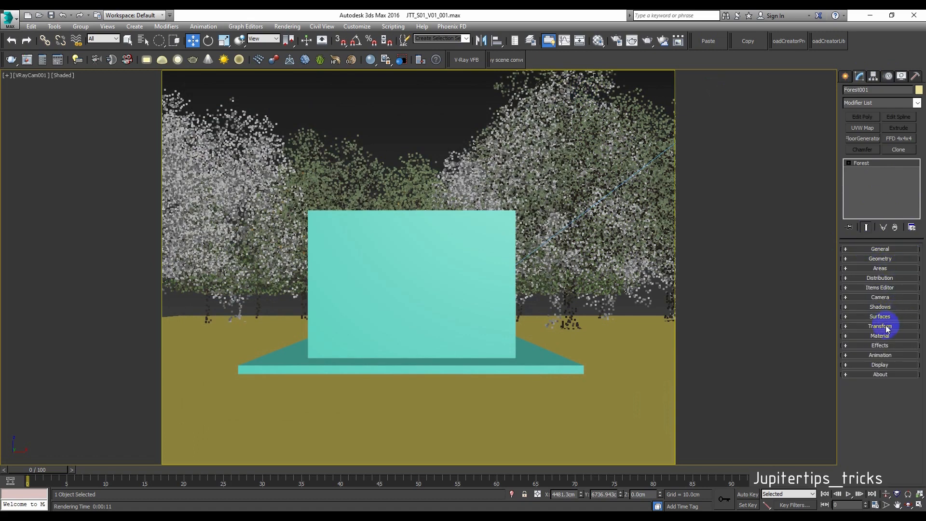
click(881, 326)
click(912, 266)
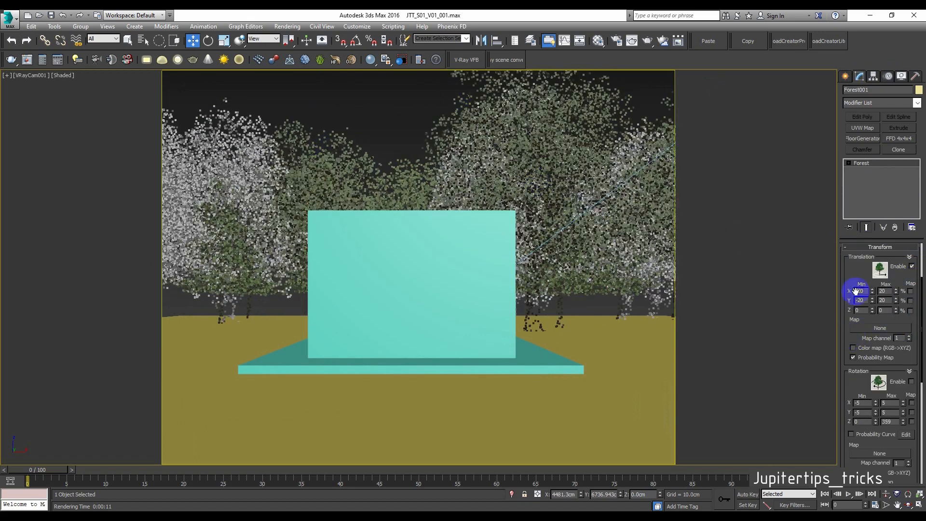
drag(844, 272, 844, 215)
click(910, 323)
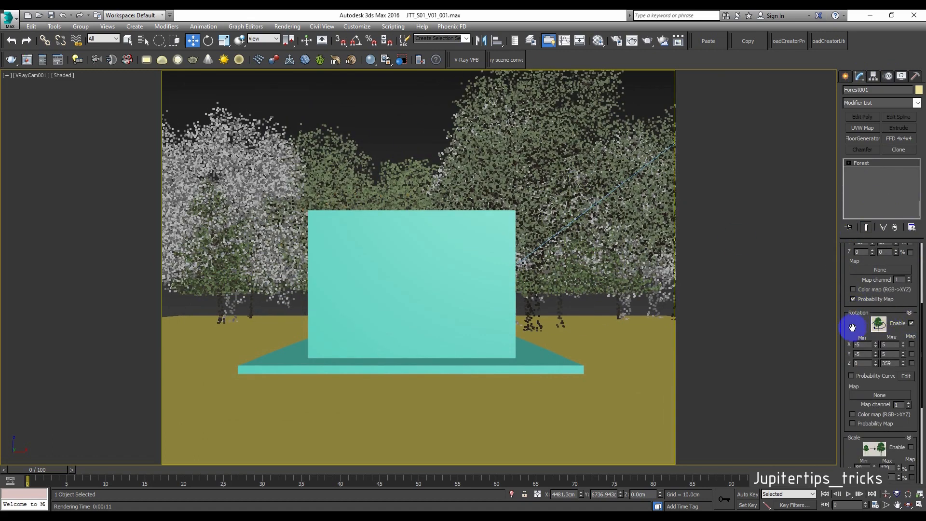
drag(852, 328, 852, 256)
click(911, 376)
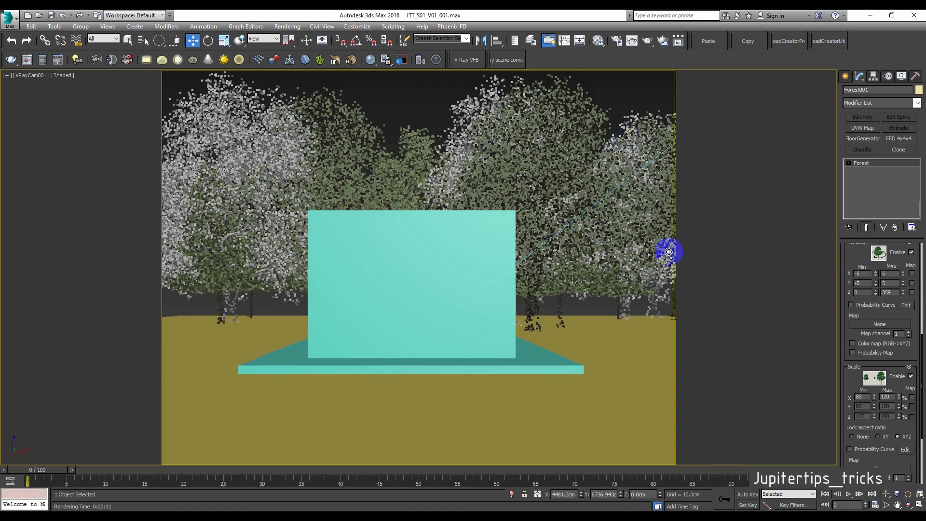
Reopen the V-Ray frame buffer and draw a full-width render region around the trees and building, excluding the foreground.
click(845, 76)
right_click(393, 103)
click(423, 210)
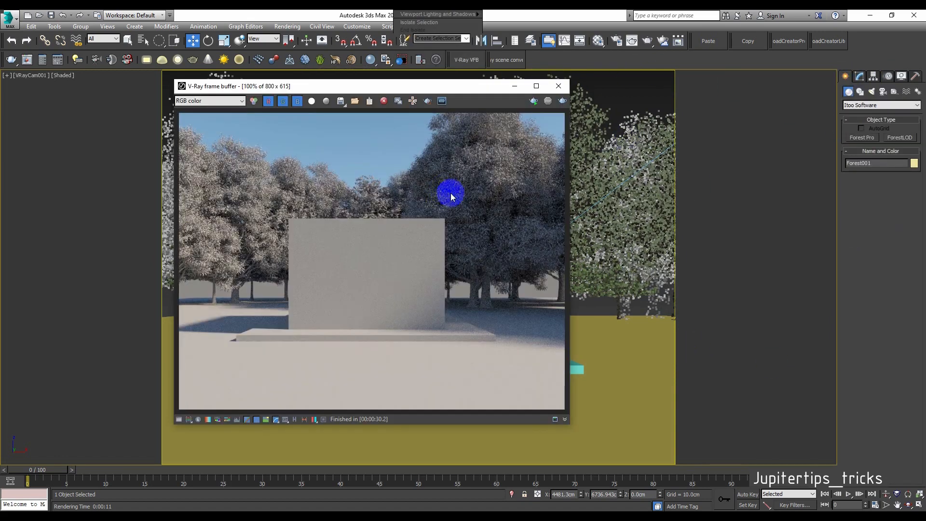
scroll(203, 329, down, 1)
drag(252, 178, 493, 293)
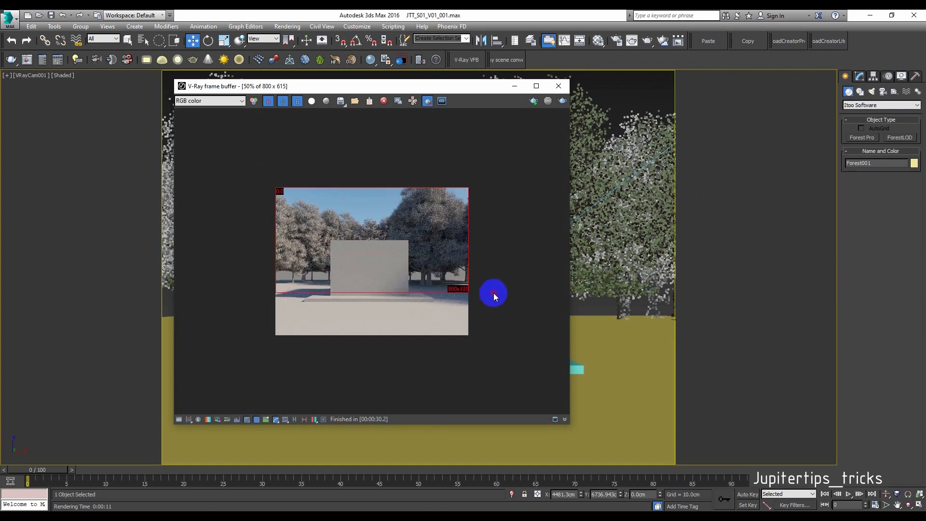
Show the V-Ray frame buffer history and enable it, using the project path and a 10000 MB maximum size.
click(297, 423)
drag(309, 86, 378, 86)
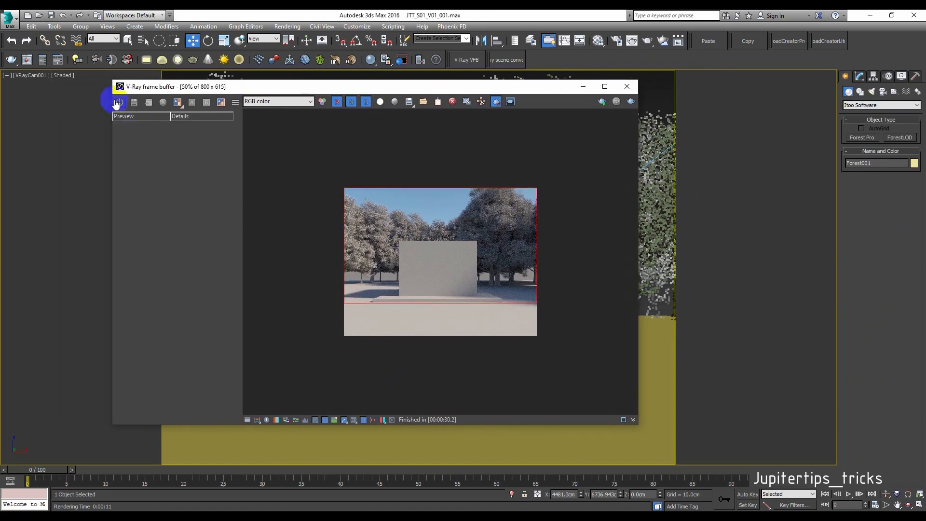
click(119, 103)
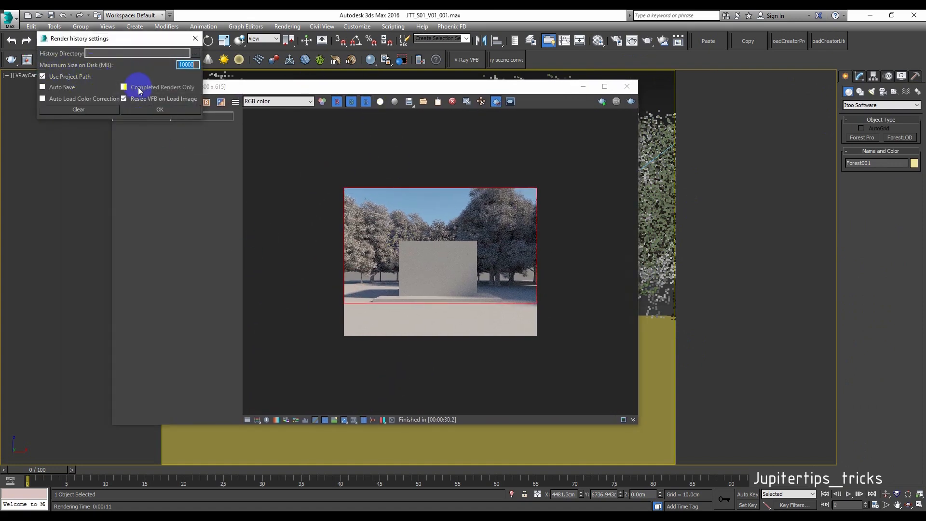
click(160, 110)
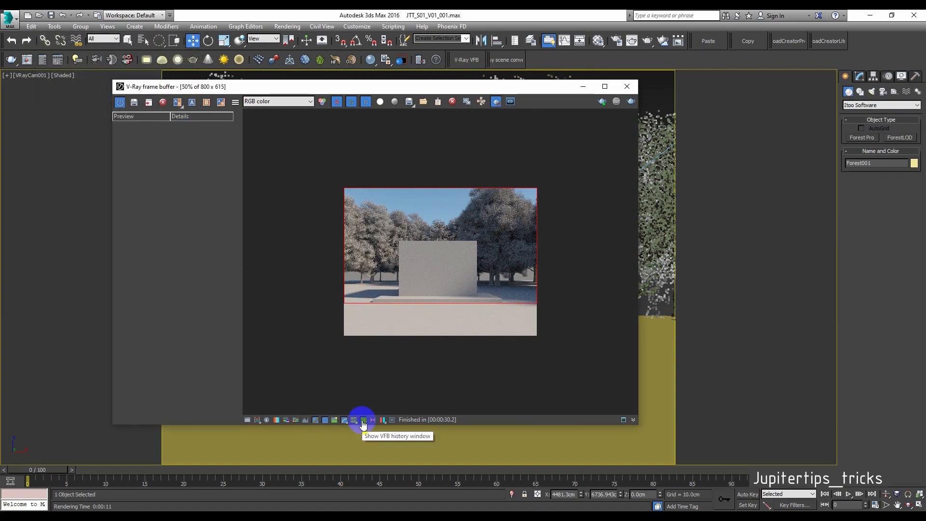
Save the current render to the history, render the marked region with the randomized trees and close the frame buffer.
double_click(441, 248)
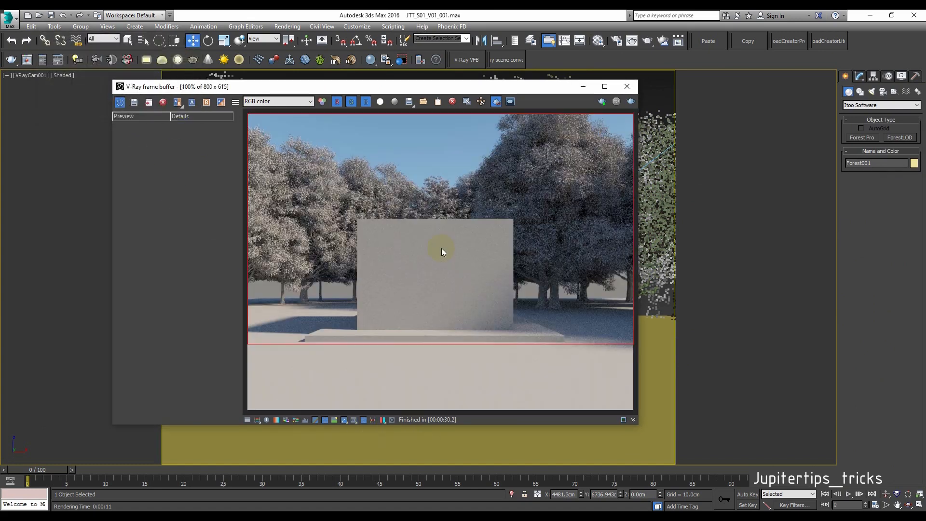
click(134, 102)
click(630, 101)
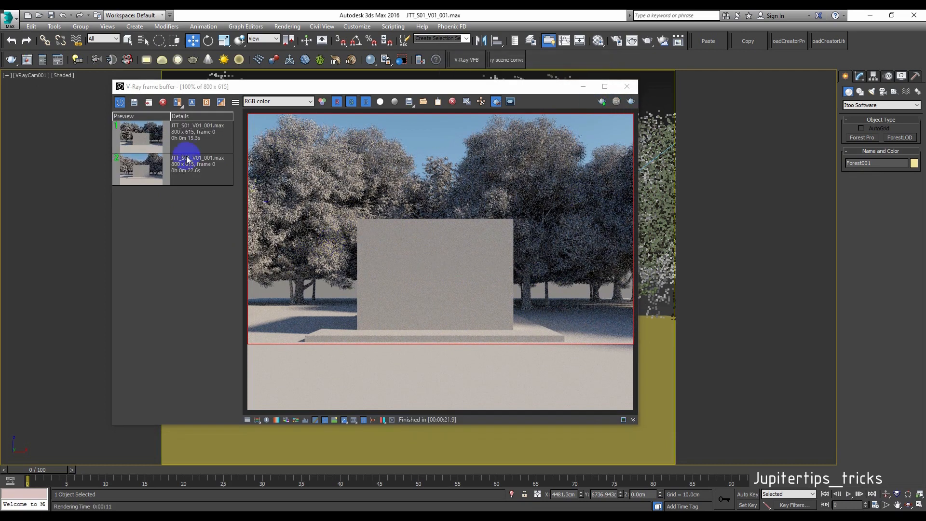
click(626, 87)
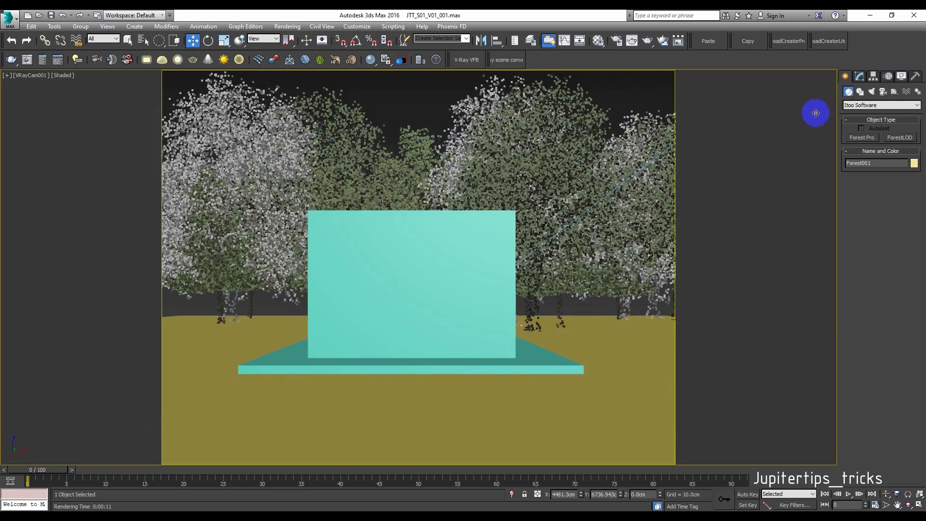
Select VRayCam001's target and raise it so the camera looks higher and the building sits lower in view.
click(857, 79)
click(31, 77)
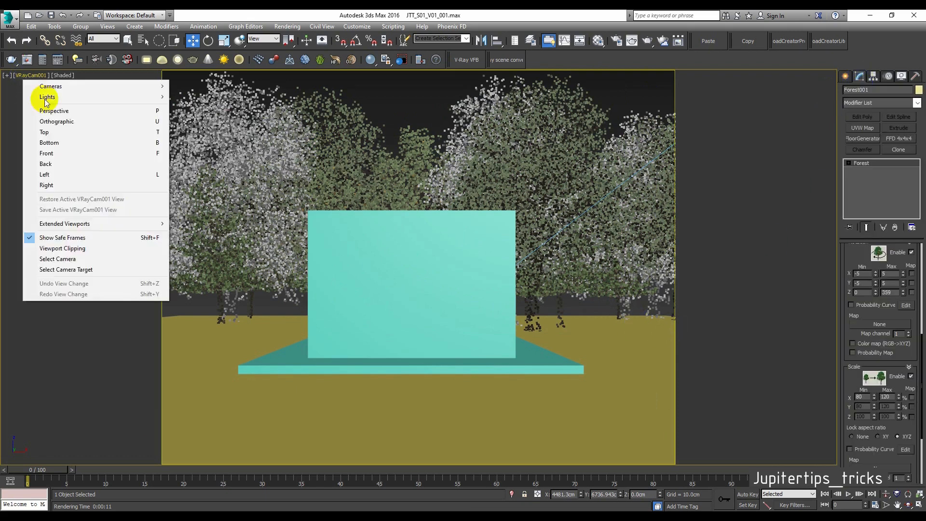
click(73, 269)
drag(420, 244, 413, 202)
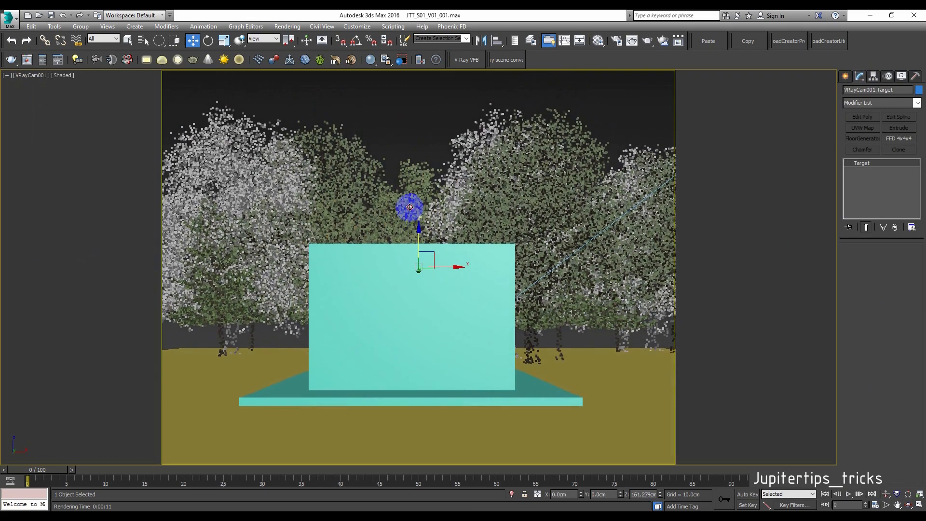
Select VRayCam001, unlock the image aspect in the render setup and set the output width to 649.
right_click(449, 178)
click(439, 167)
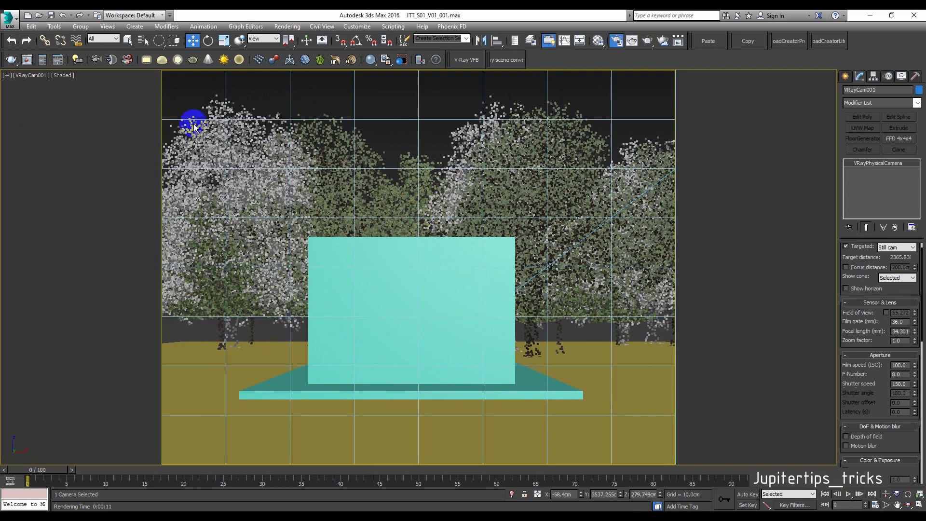
key(F10)
click(665, 181)
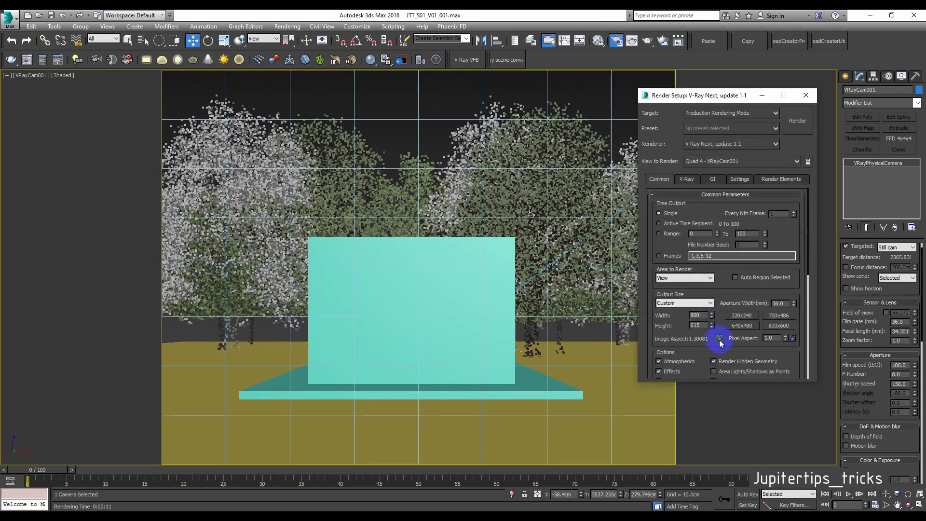
drag(712, 318, 836, 381)
Set the camera's focal length to 36 mm and dolly it back slightly from the building.
double_click(901, 331)
text(36)
key(Return)
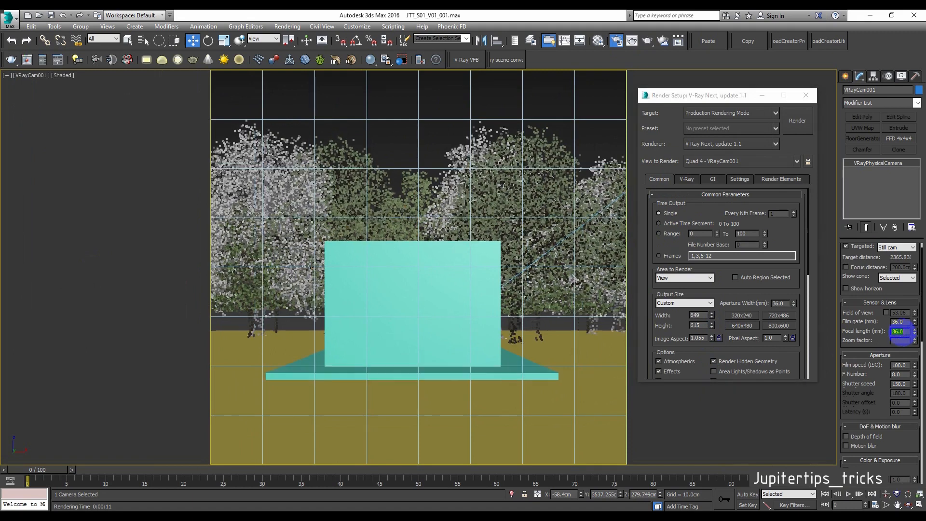
click(886, 494)
drag(396, 314, 395, 317)
right_click(457, 394)
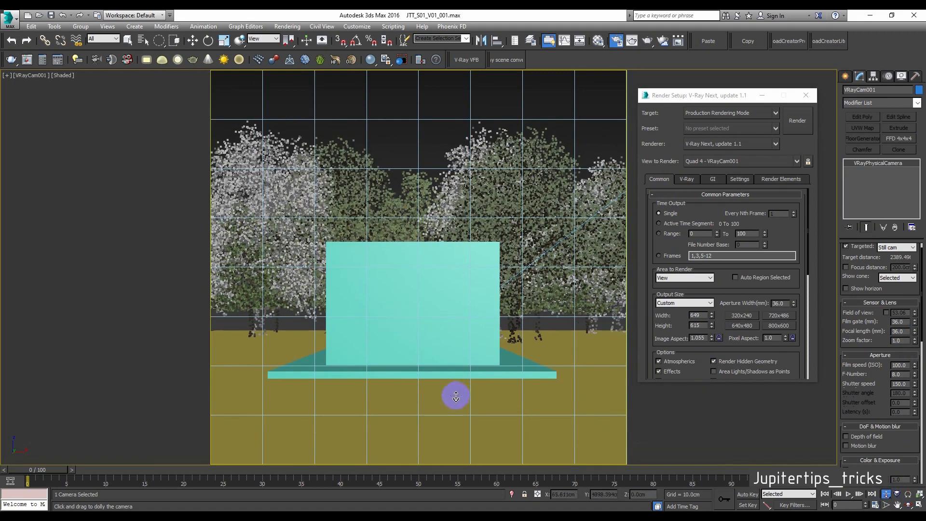
Set the camera's Z position to 145 cm and pan it upward until the building sits slightly lower in the frame.
click(641, 498)
text(145)
key(Return)
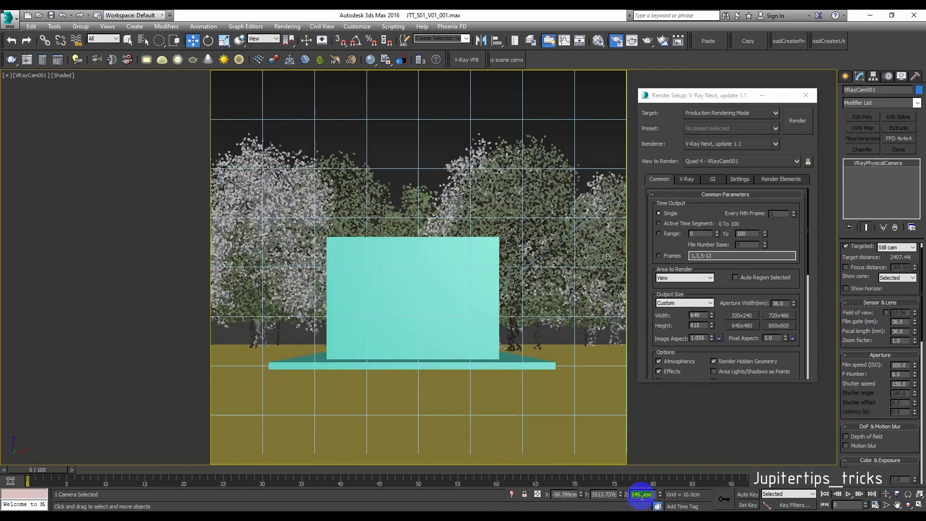
middle_drag(428, 367, 429, 380)
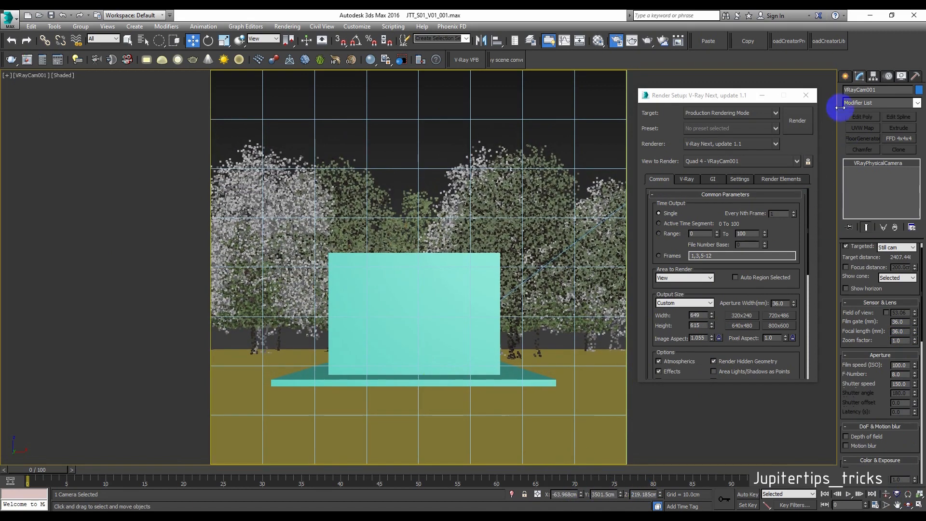
Deselect the camera, render the reframed view, and close the frame buffer and render setup.
click(843, 78)
key(q)
click(446, 148)
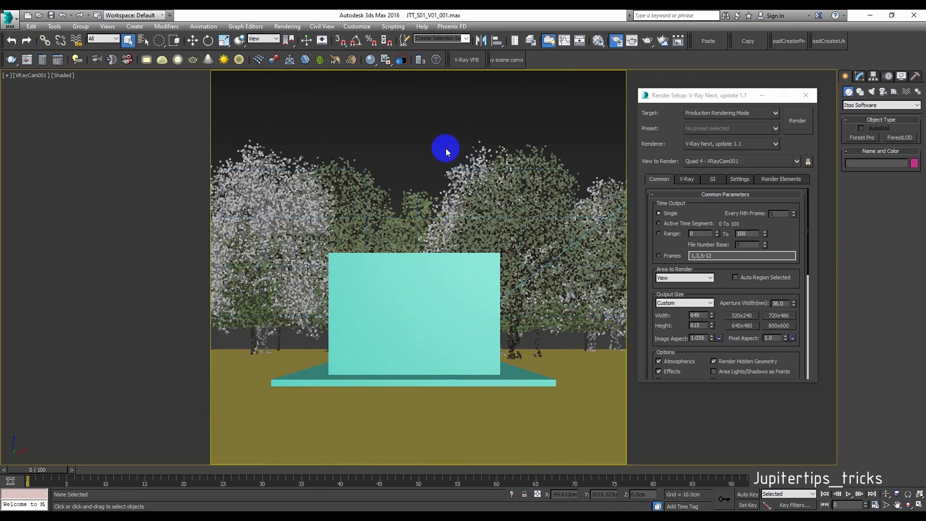
click(648, 41)
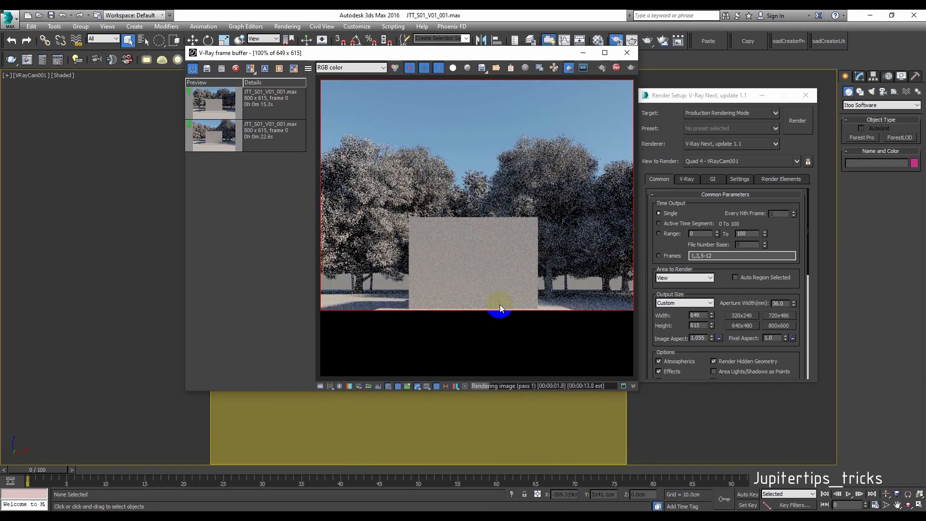
click(626, 55)
click(616, 40)
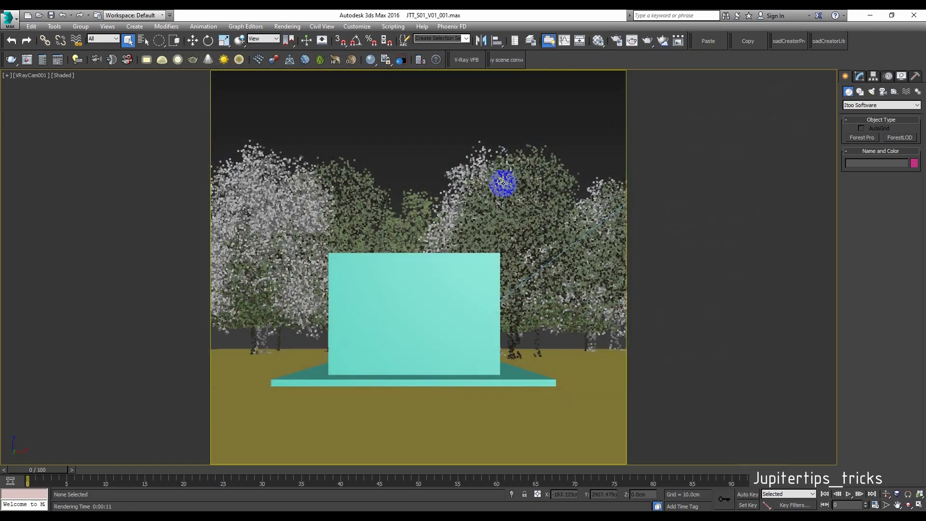
Set the forest's random scale range to a minimum of 102% and a maximum of 136%.
click(873, 77)
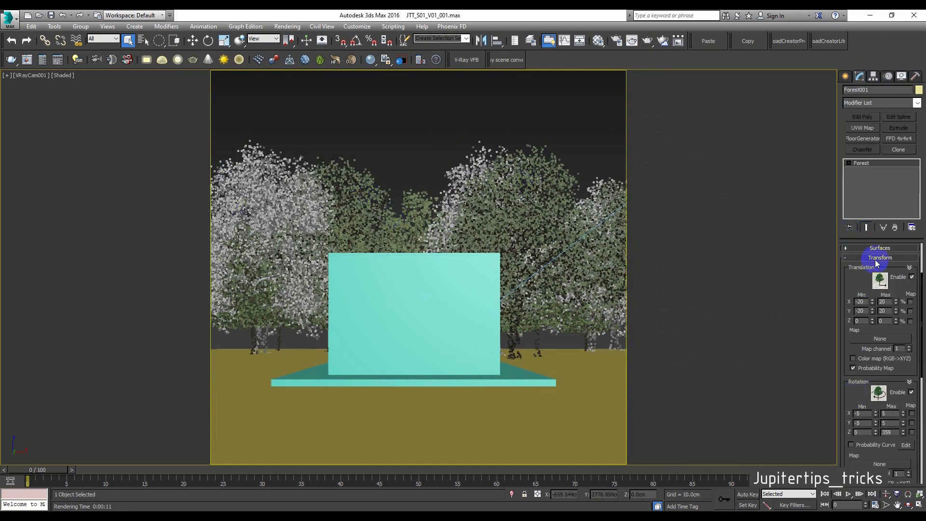
click(876, 261)
click(884, 328)
drag(856, 386, 861, 280)
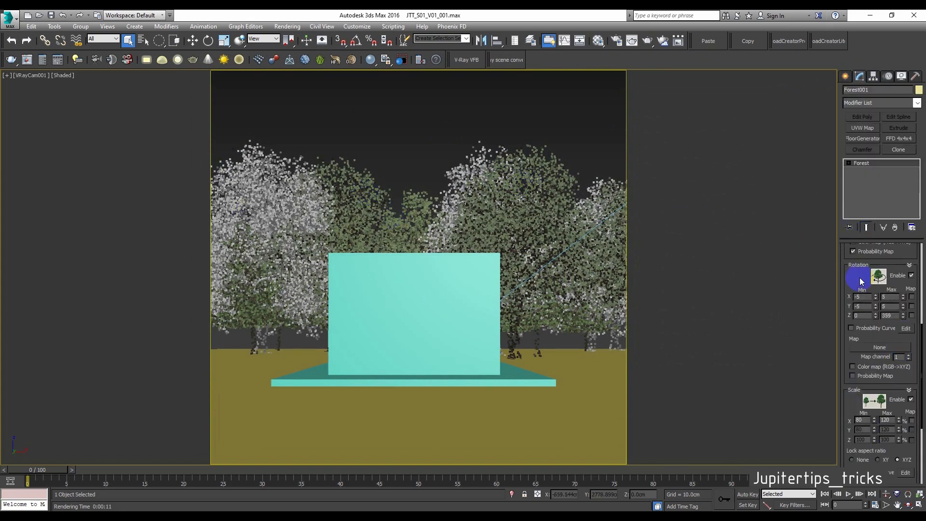
drag(874, 419, 897, 412)
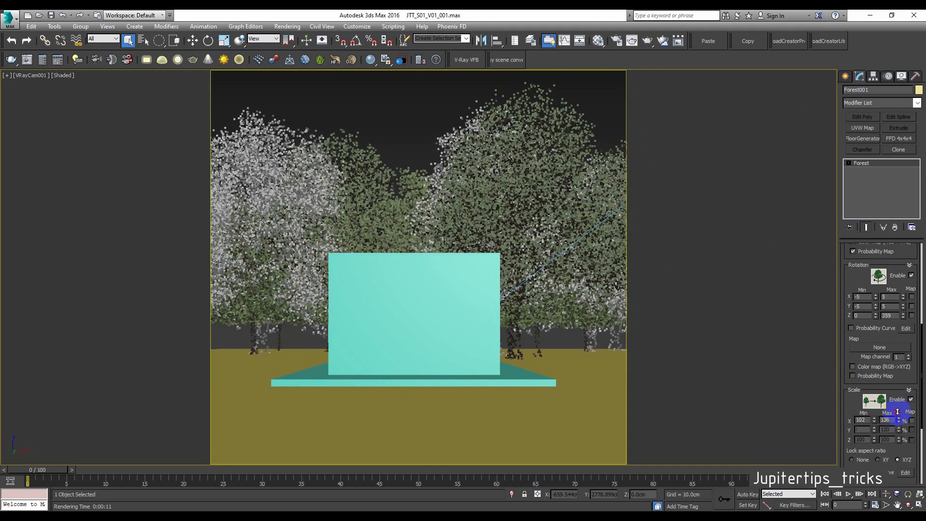
drag(854, 289, 854, 436)
click(875, 315)
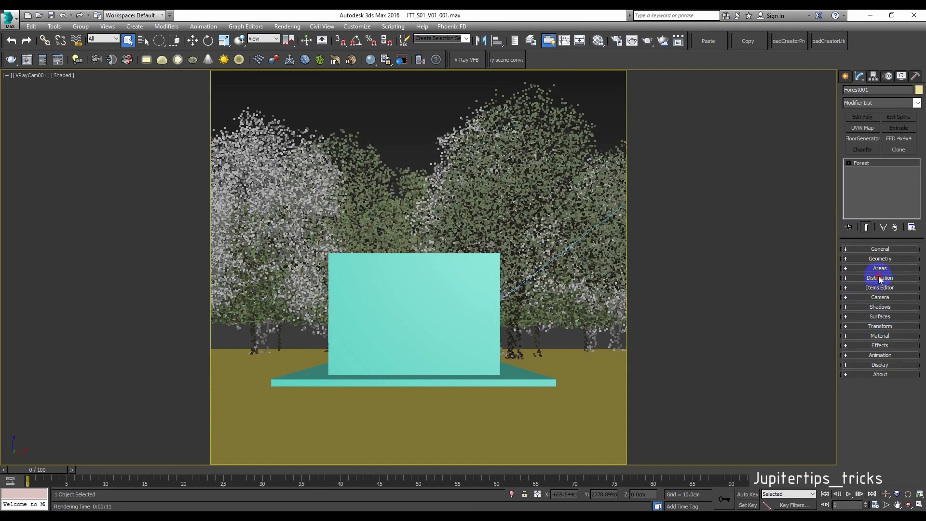
Change the forest's distribution image from Dense to Full.
click(879, 278)
click(873, 338)
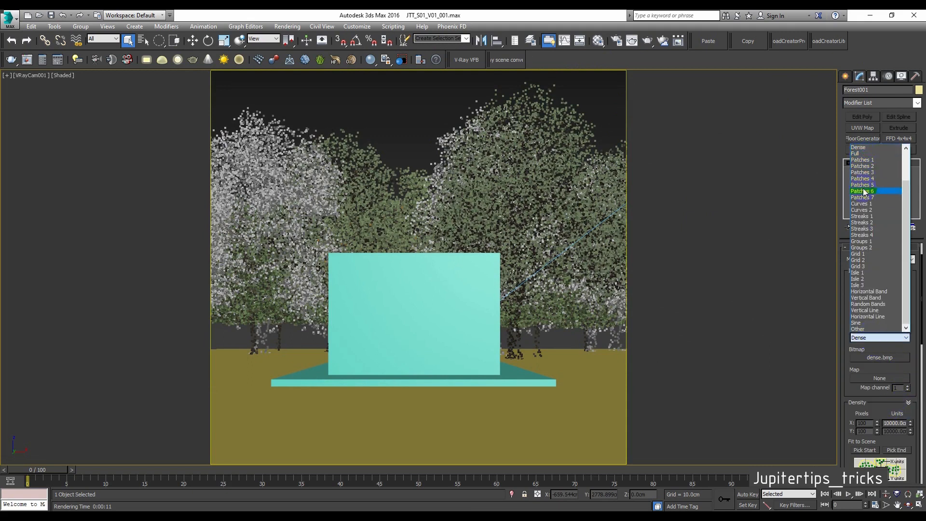
click(856, 153)
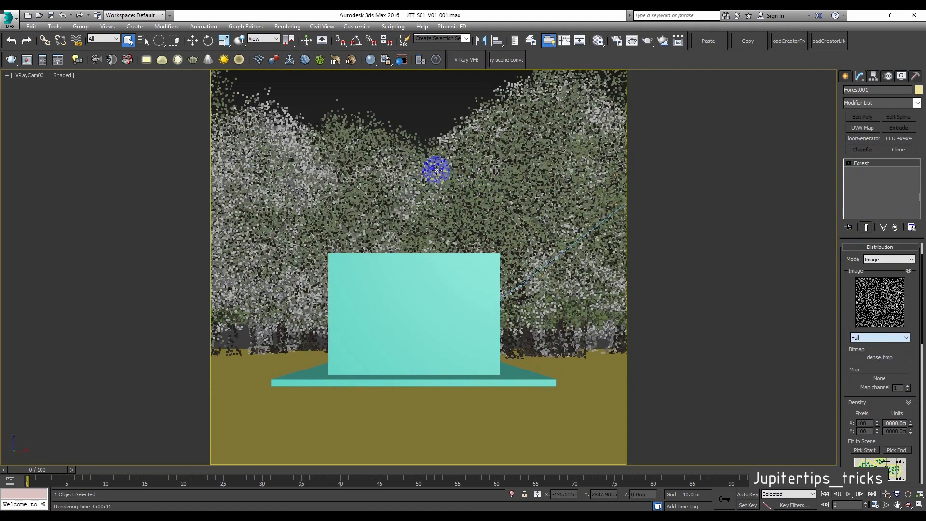
Change the forest's distribution image to Dense and set its density X units to about 9740.
click(873, 337)
click(857, 147)
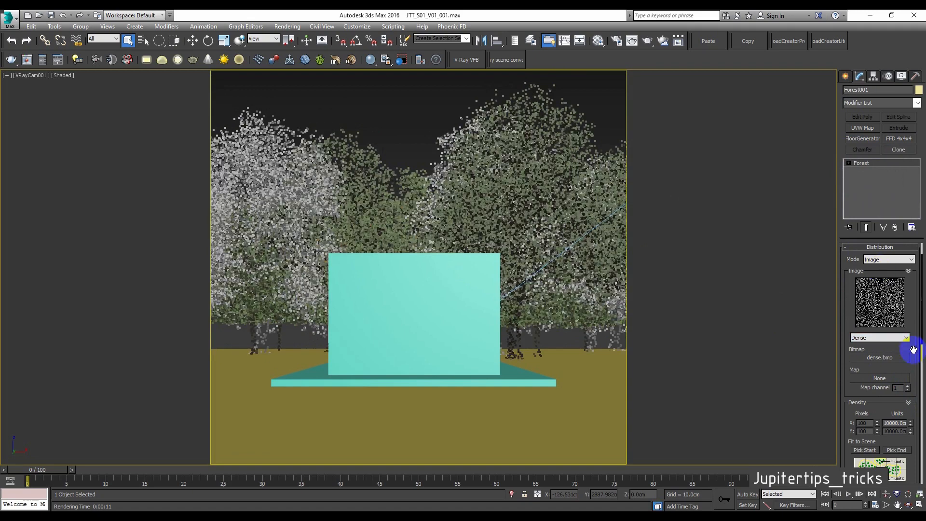
click(910, 425)
drag(909, 429, 911, 413)
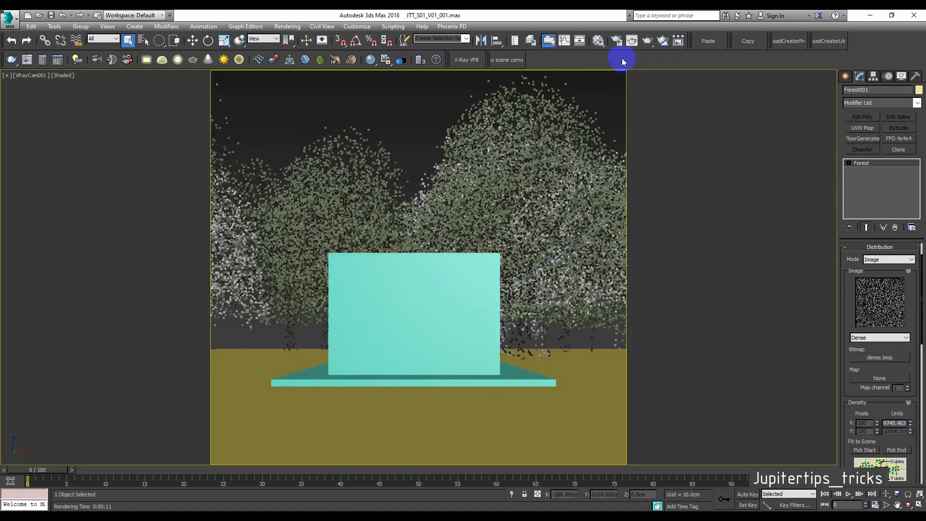
Render the camera view to examine the tree arrangement around the building, and close the frame buffer.
click(631, 40)
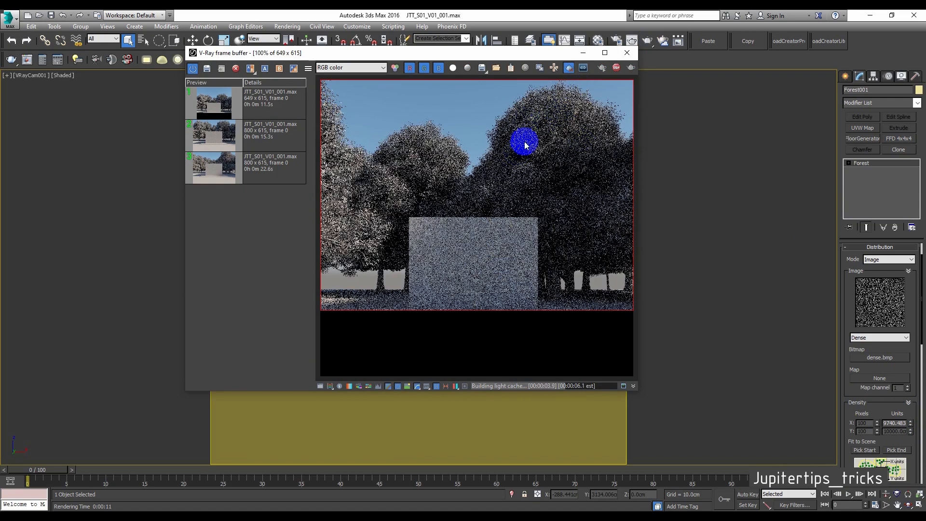
mouse_move(450, 234)
mouse_down()
mouse_move(609, 209)
mouse_move(585, 275)
mouse_move(356, 182)
mouse_up()
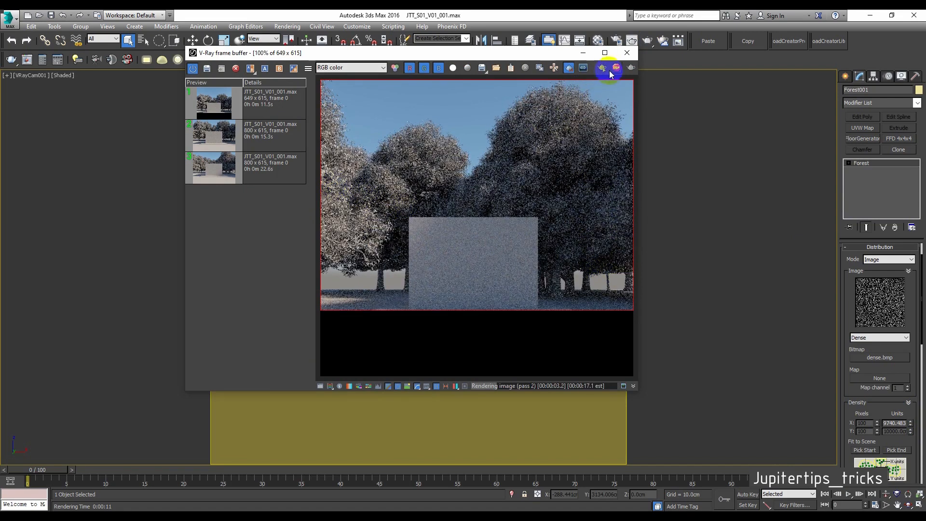
click(626, 53)
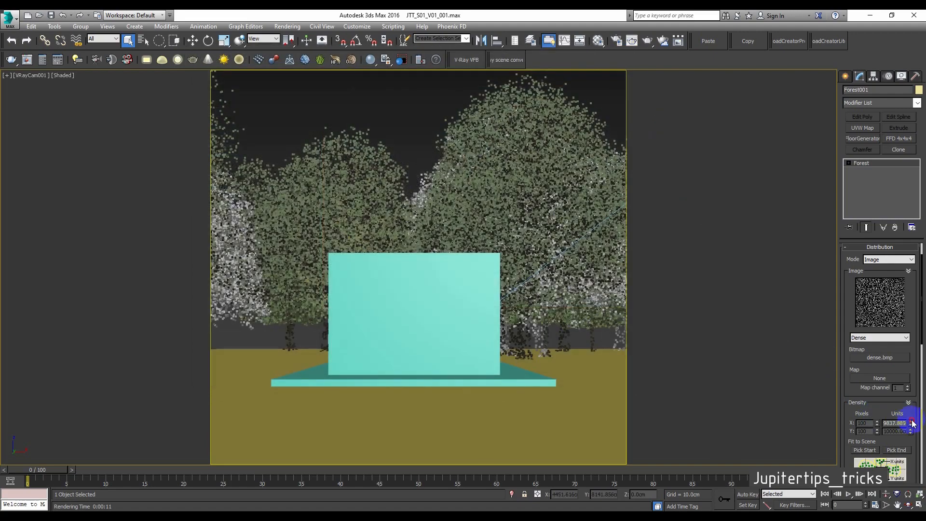
Set the forest's density X units to about 11104, render the camera view, and close the frame buffer.
drag(911, 422, 889, 412)
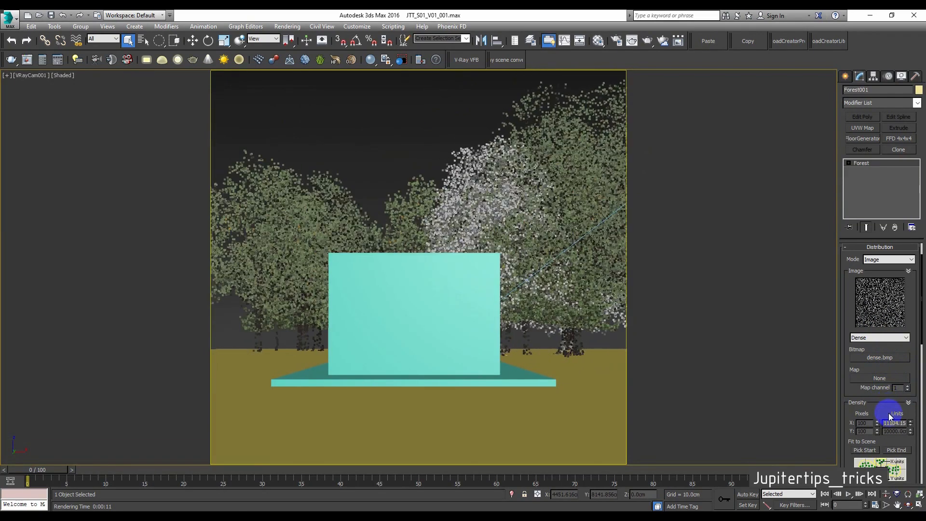
click(647, 40)
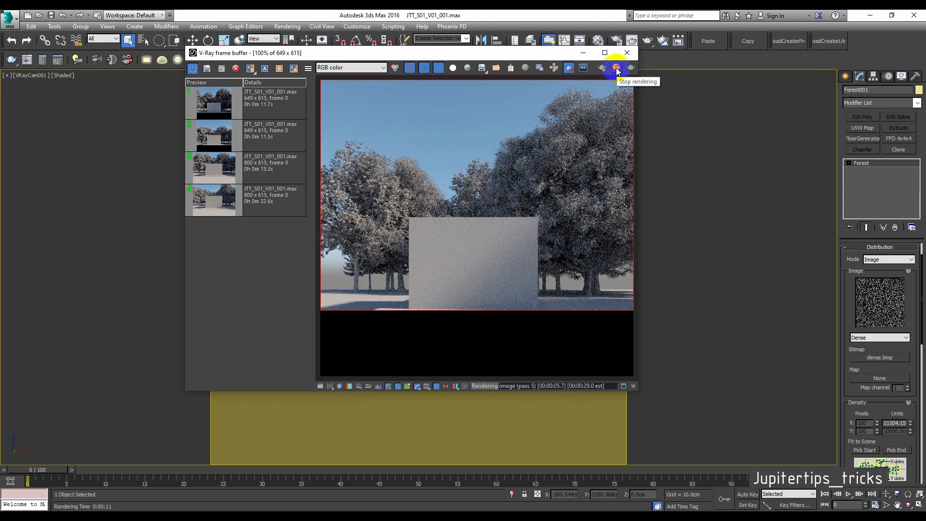
click(625, 53)
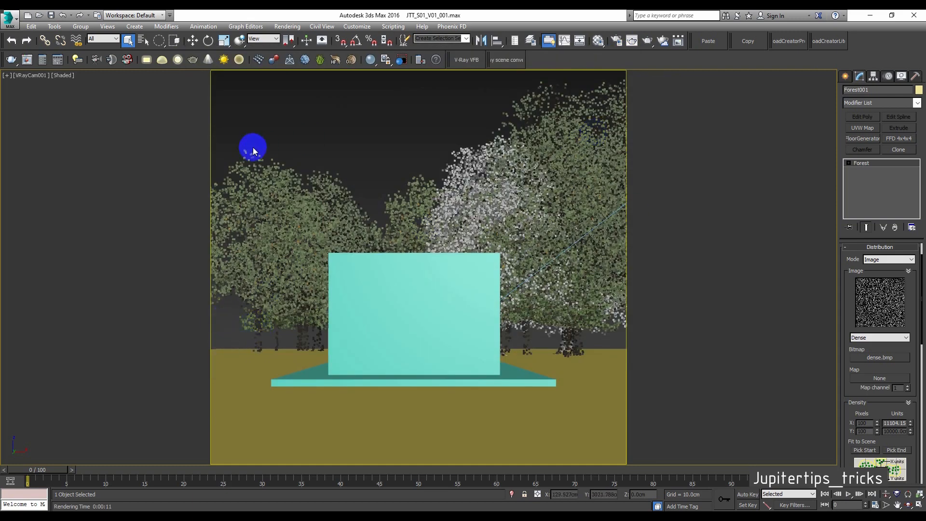
Switch the forest's items to Custom Edit mode and move the Holm Oak behind the building's left side out to the left frame edge.
click(872, 248)
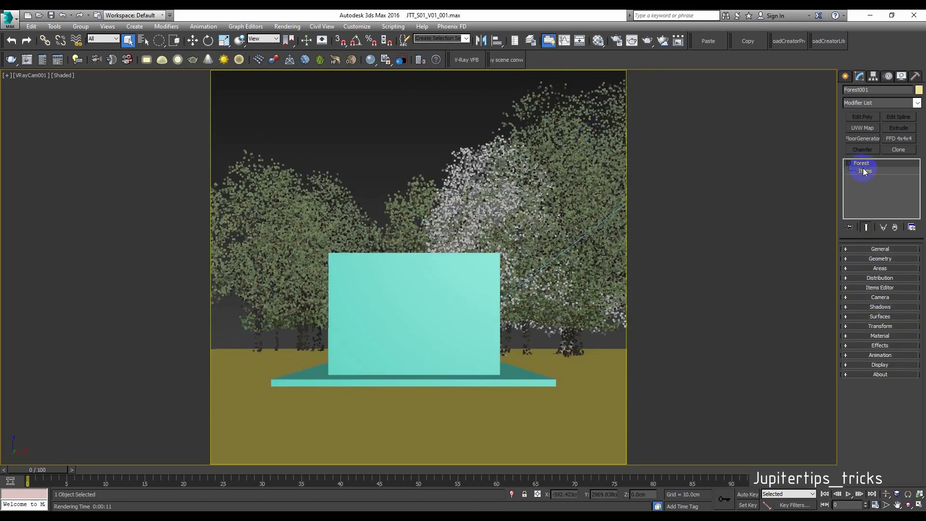
click(863, 171)
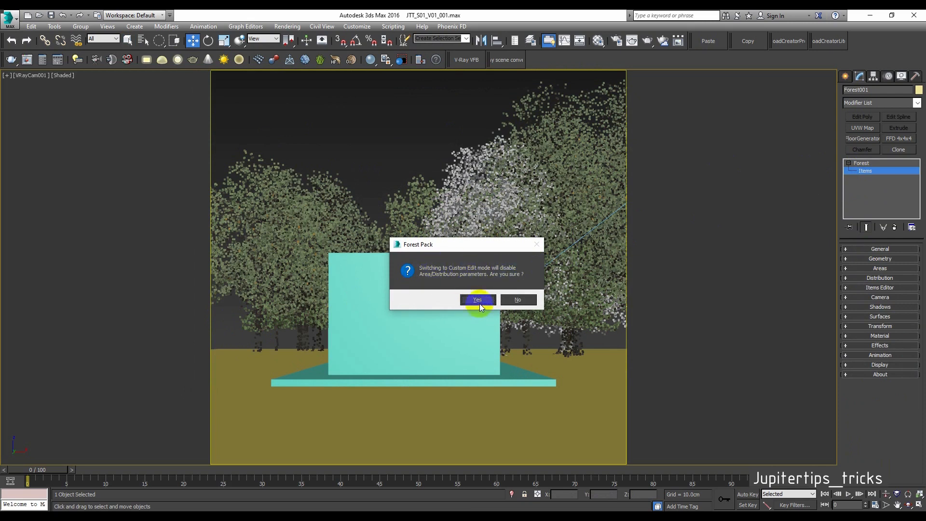
click(480, 303)
click(573, 330)
click(333, 327)
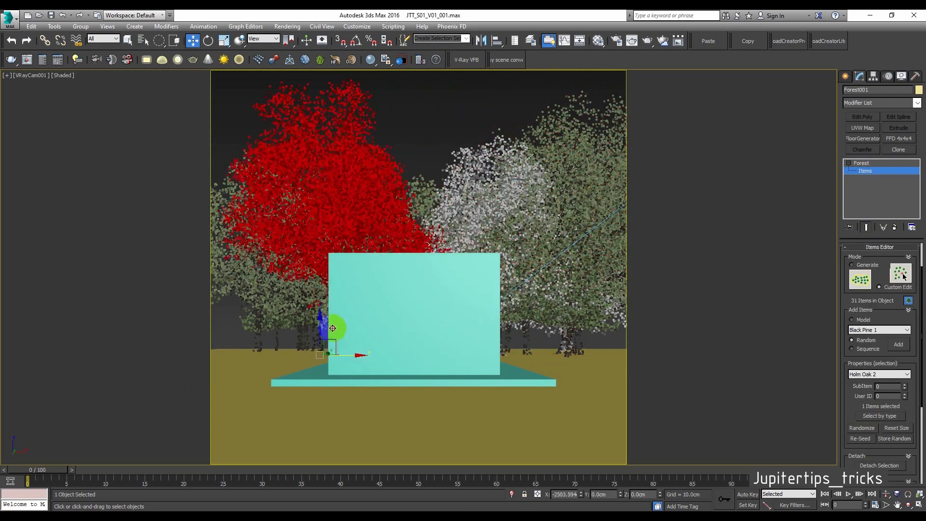
drag(333, 327, 221, 303)
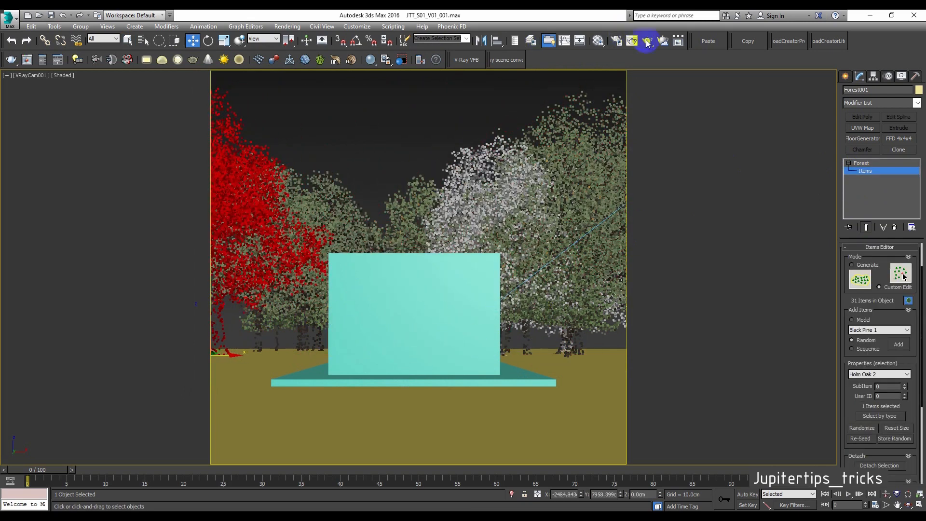
Render the view to check the moved tree, and decline switching the forest back to Generate mode.
click(647, 42)
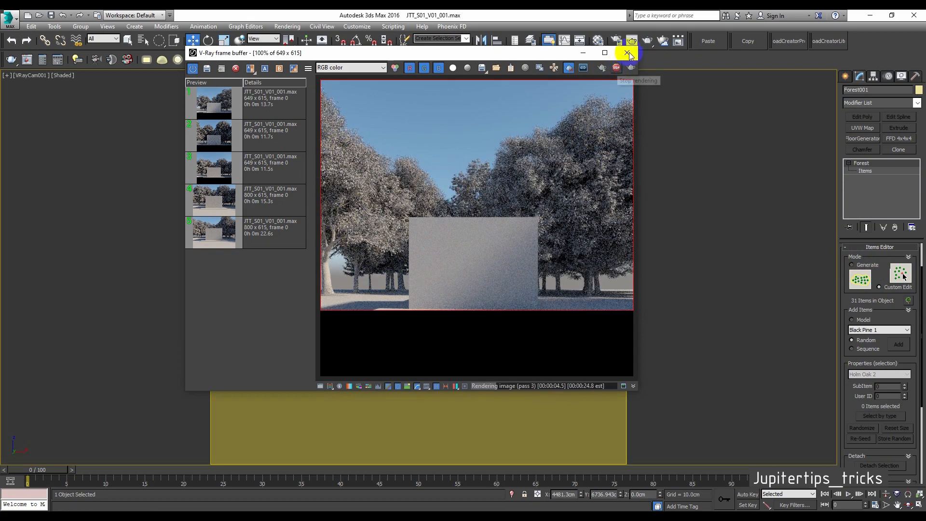
click(627, 52)
click(851, 265)
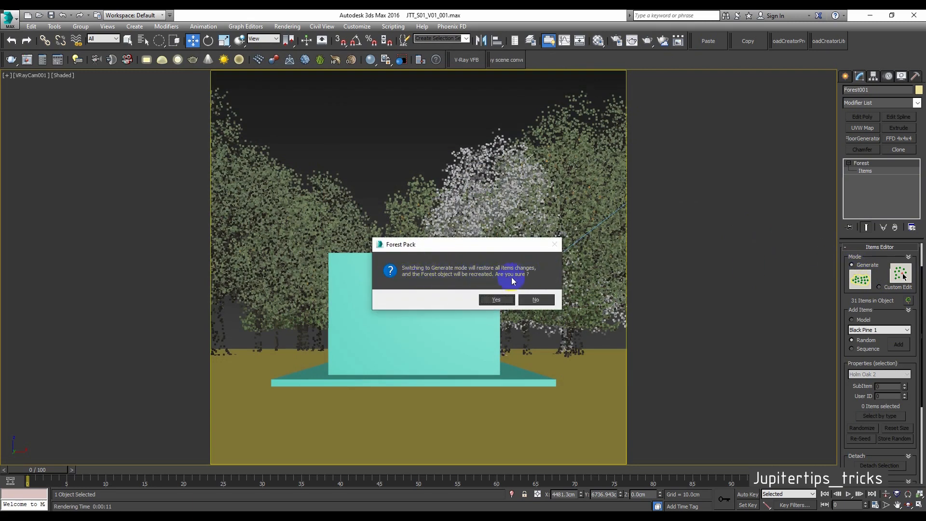
click(543, 303)
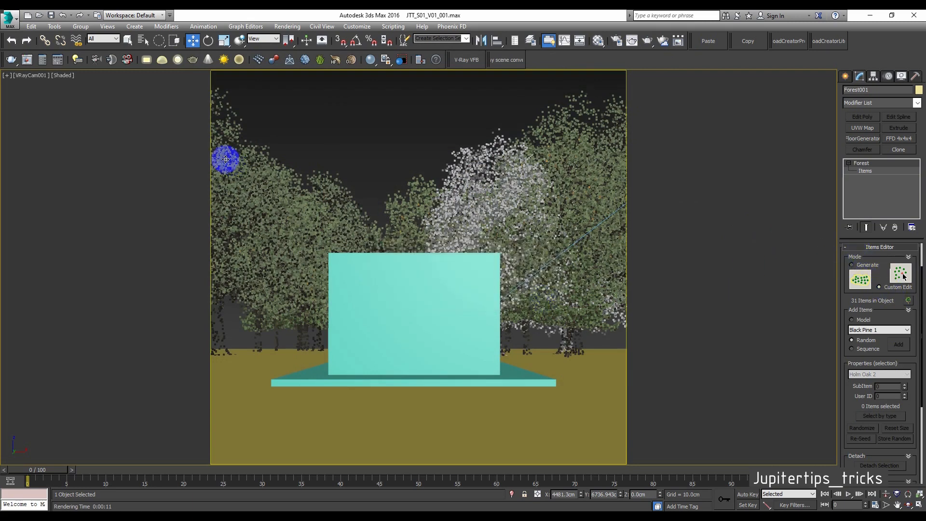
Select the ground plane and set its length and width segments to 60.
click(845, 76)
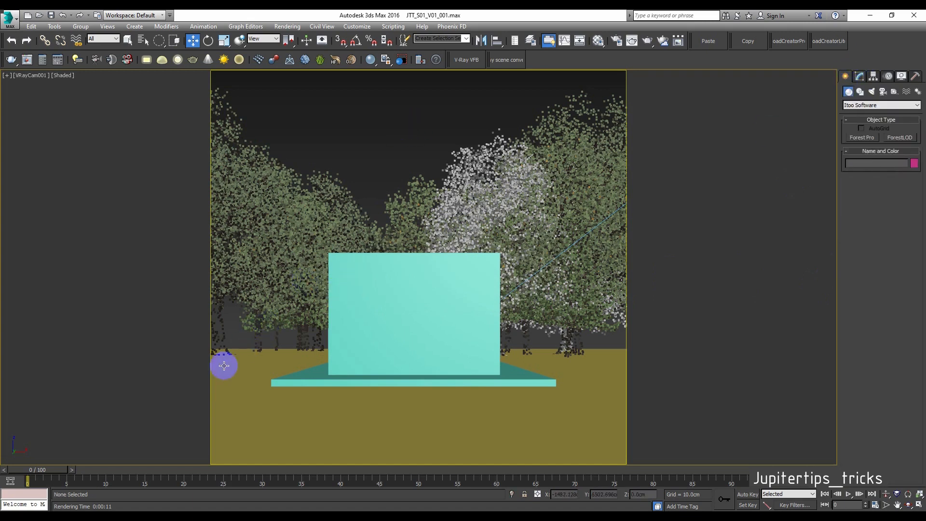
key(q)
click(281, 418)
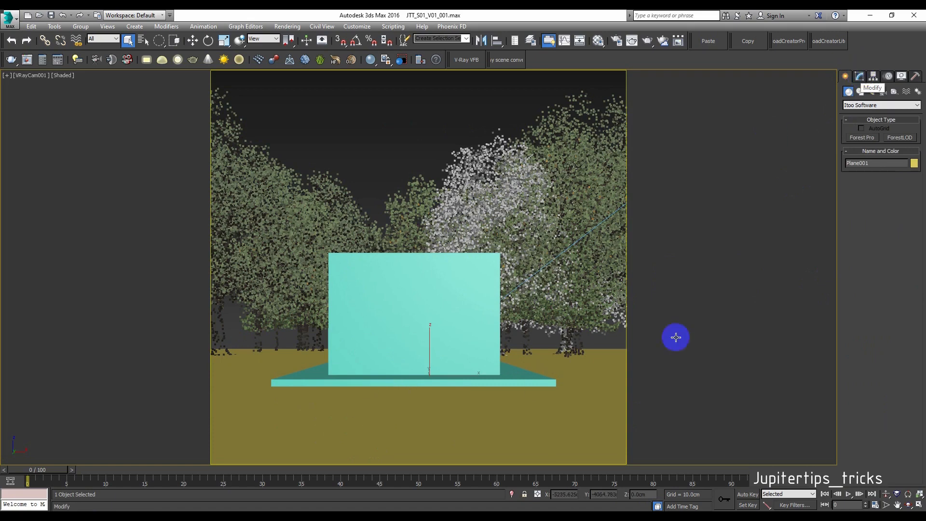
click(858, 76)
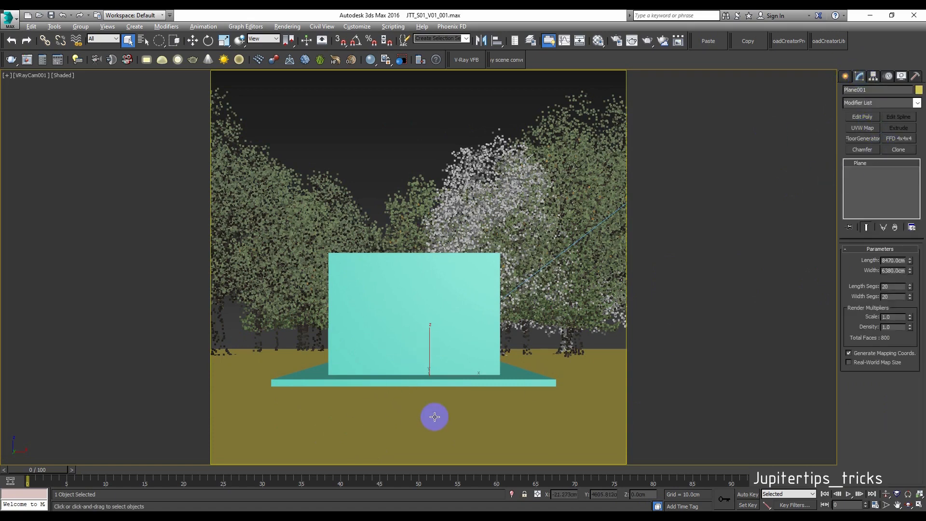
key(t)
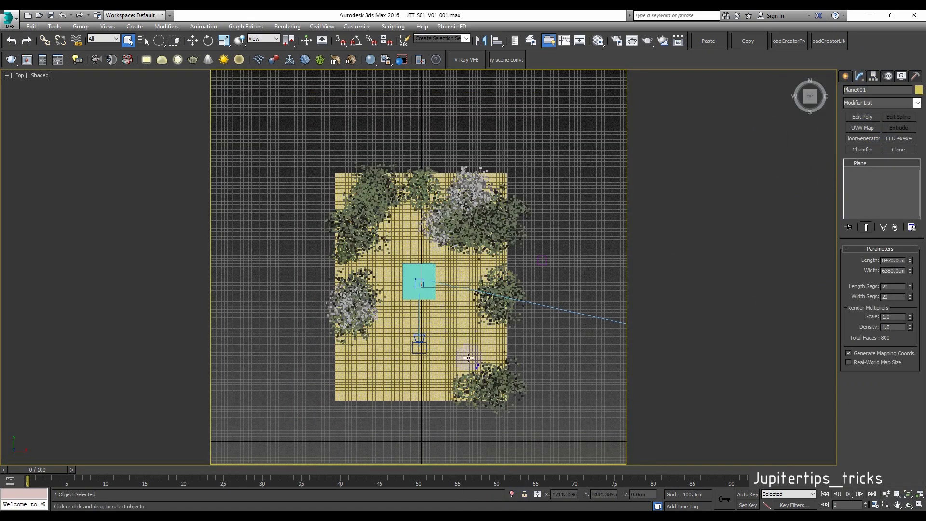
alt+middle_drag(468, 358, 428, 289)
scroll(425, 320, up, 6)
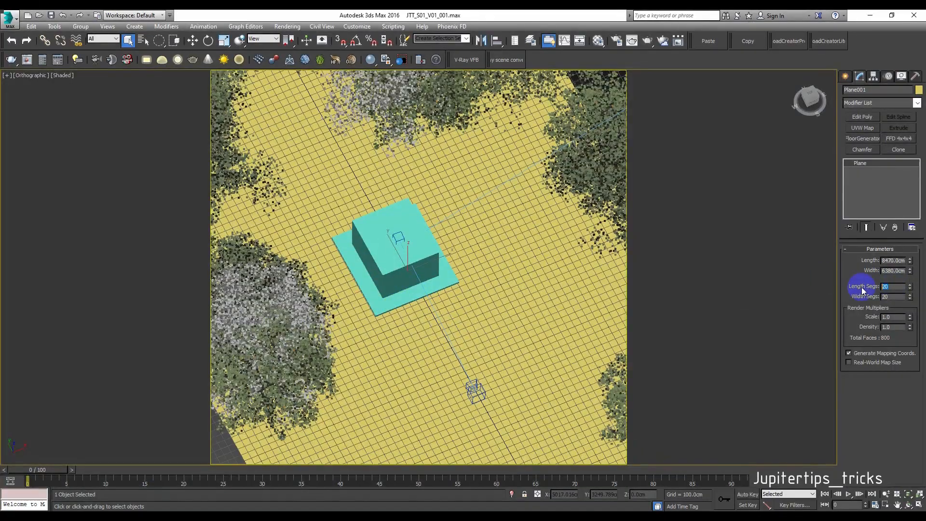
alt+middle_drag(497, 313, 467, 314)
scroll(372, 310, up, 7)
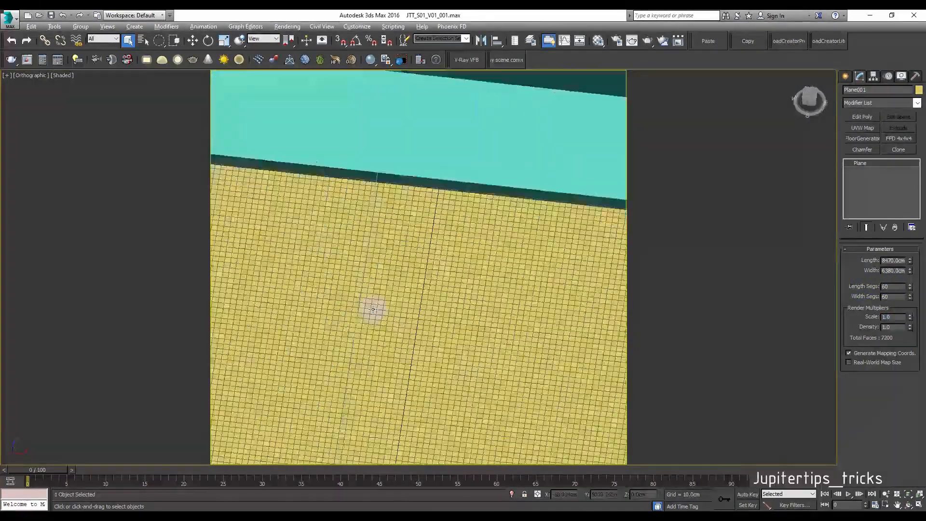
Set the ground plane's length and width segments to 40 and examine the mesh density around the building.
alt+middle_drag(372, 310, 381, 294)
scroll(375, 282, up, 5)
scroll(375, 283, down, 5)
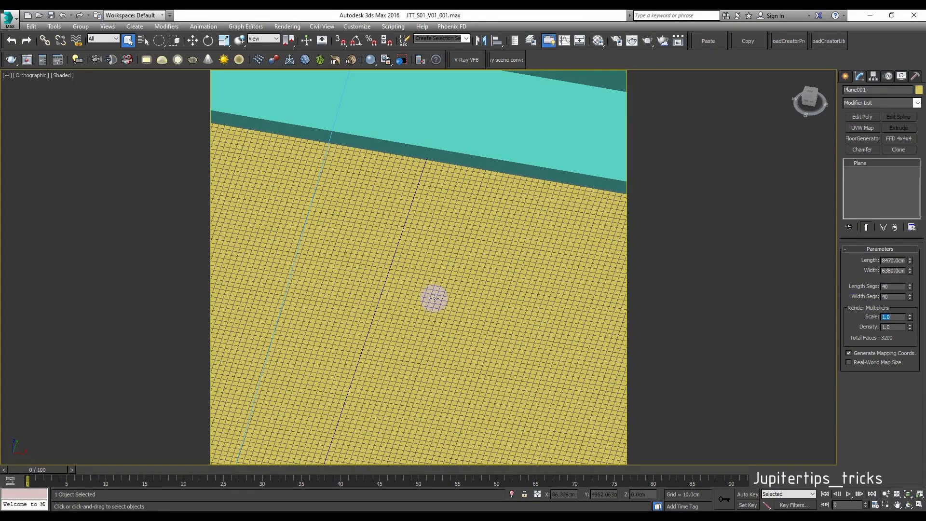
scroll(434, 298, down, 3)
alt+middle_drag(434, 298, 403, 279)
scroll(458, 269, up, 5)
scroll(483, 284, down, 6)
middle_drag(483, 284, 467, 271)
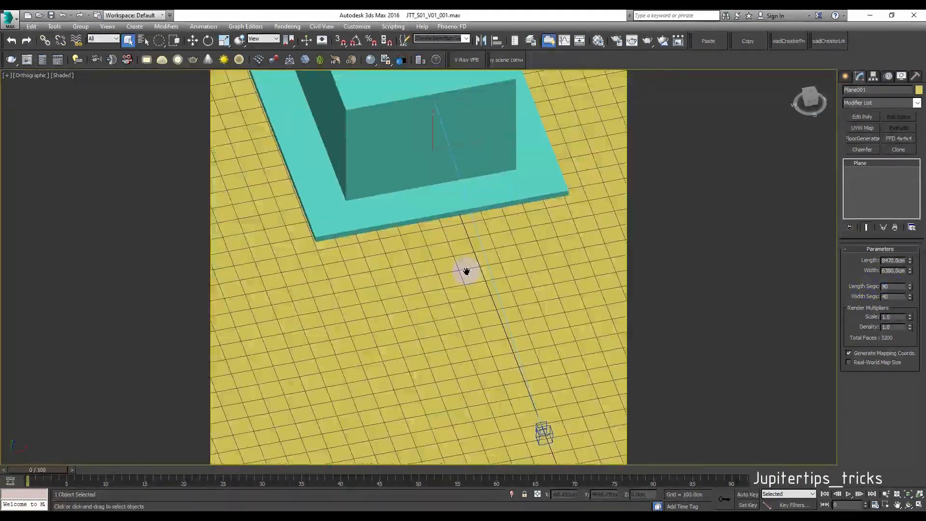
scroll(458, 268, down, 6)
scroll(440, 248, up, 7)
scroll(444, 247, down, 6)
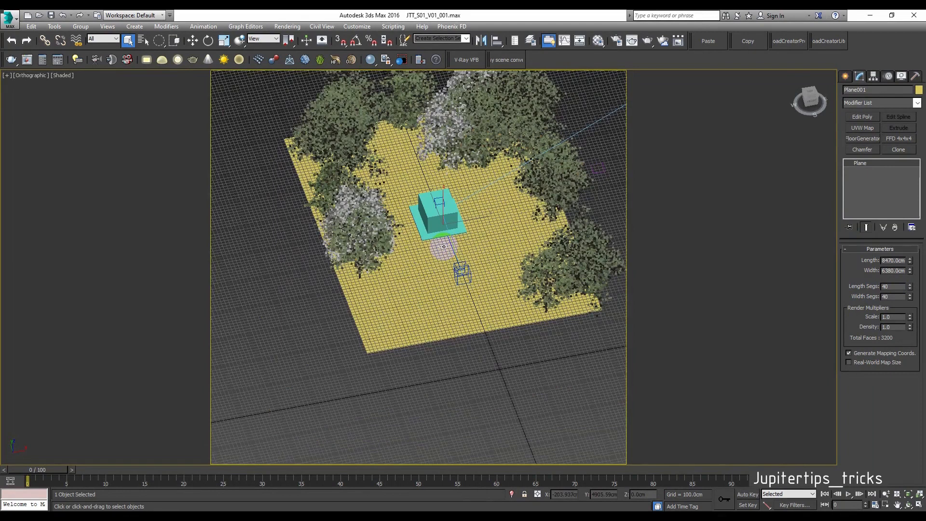
Show edged faces in the viewport and set the ground plane's length and width segments to 60.
scroll(443, 247, up, 5)
key(F3)
key(F3)
key(F4)
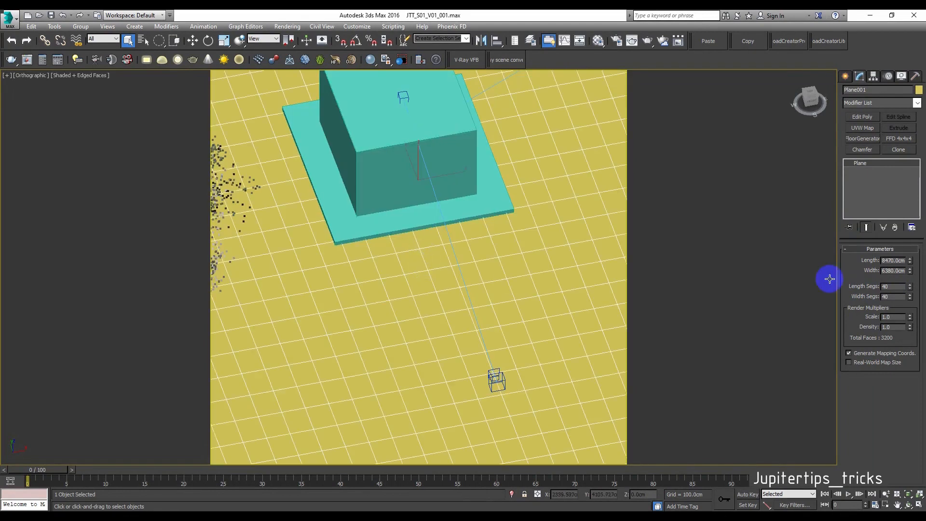
text(60)
key(Tab)
text(60)
key(Tab)
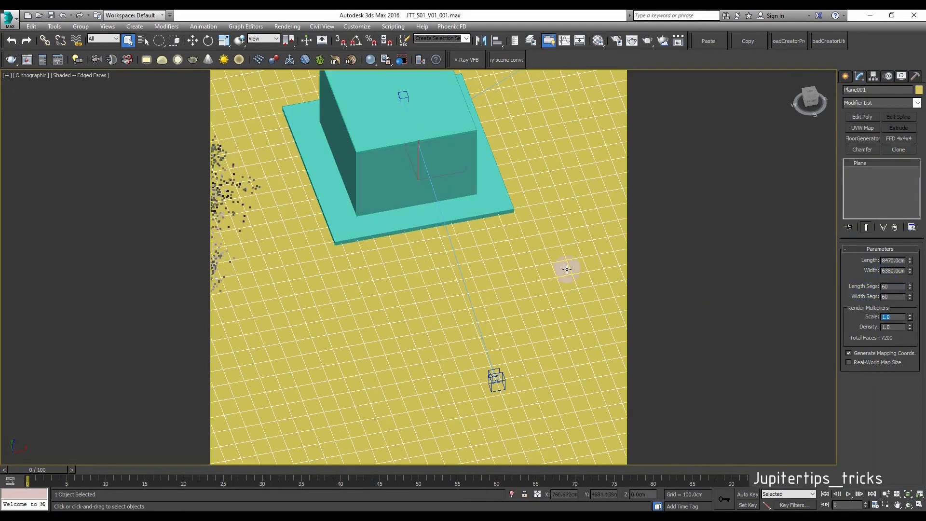
Add an Edit Poly modifier to the ground plane and enter its polygon sub-object level.
mouse_move(426, 279)
alt+middle_down()
mouse_move(391, 273)
mouse_move(433, 276)
alt+middle_up()
scroll(433, 276, up, 5)
click(857, 104)
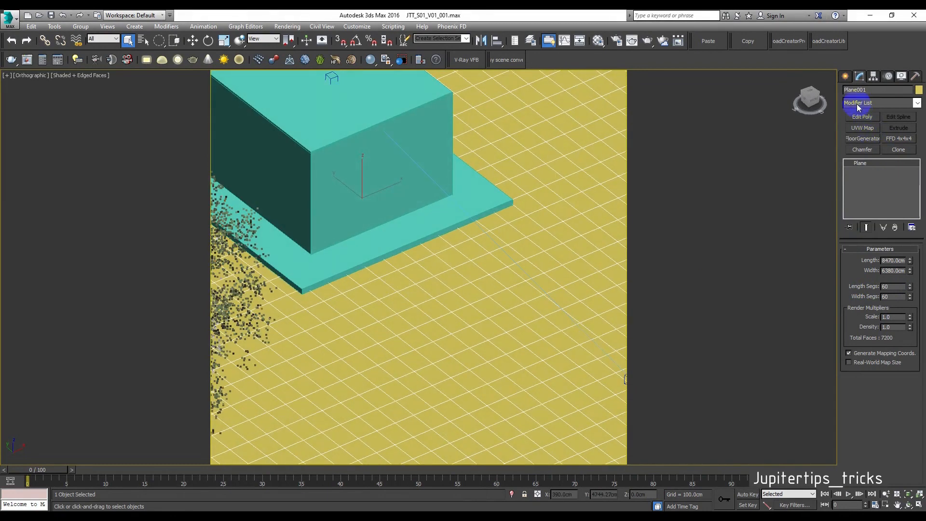
click(861, 117)
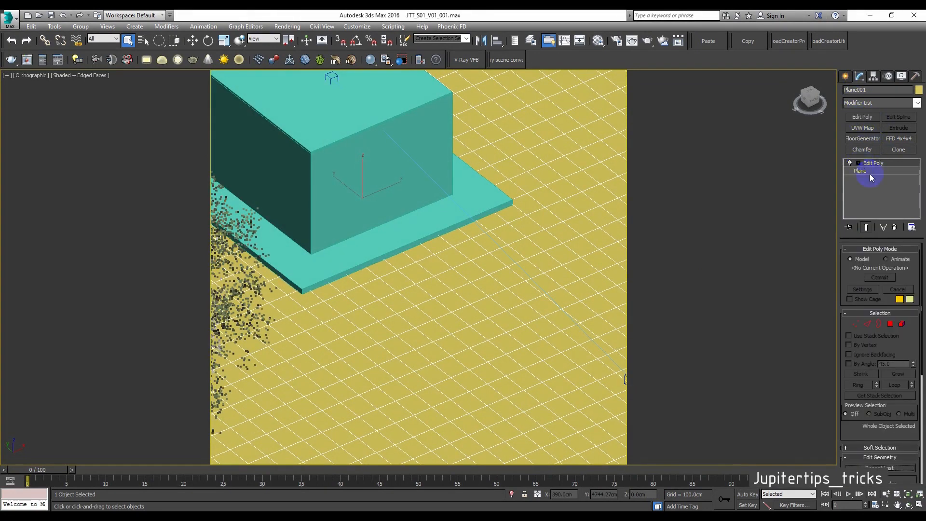
click(890, 325)
scroll(492, 326, down, 5)
scroll(339, 279, up, 3)
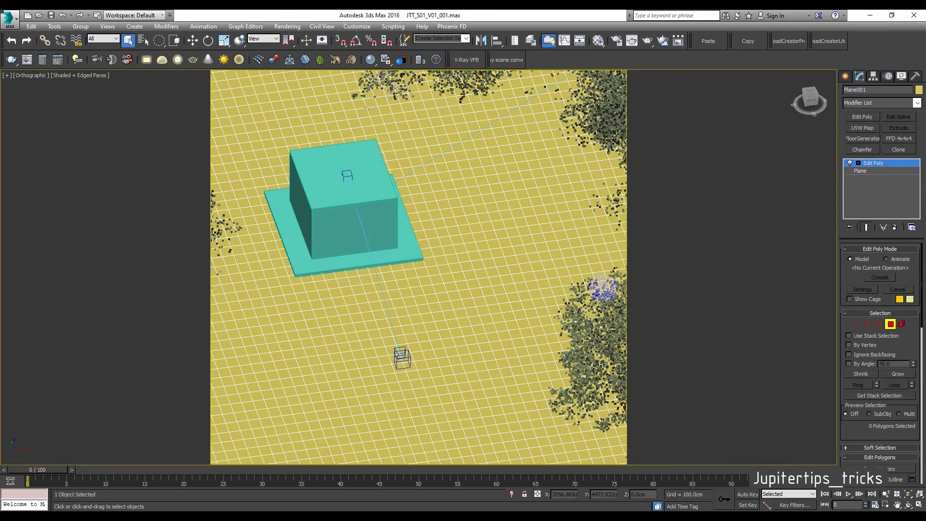
Show the modeling ribbon and activate the Freeform Paint Deform Shift tool for the ground plane.
click(548, 41)
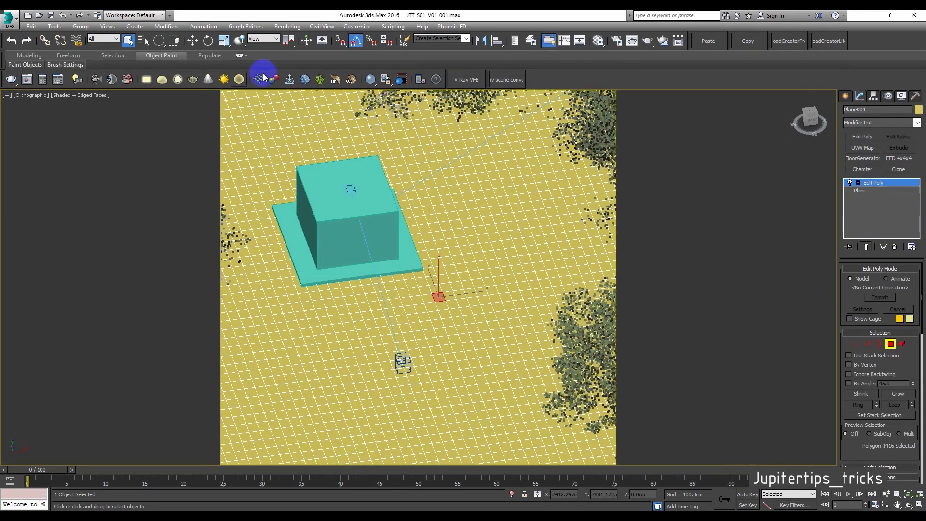
click(36, 57)
mouse_move(115, 66)
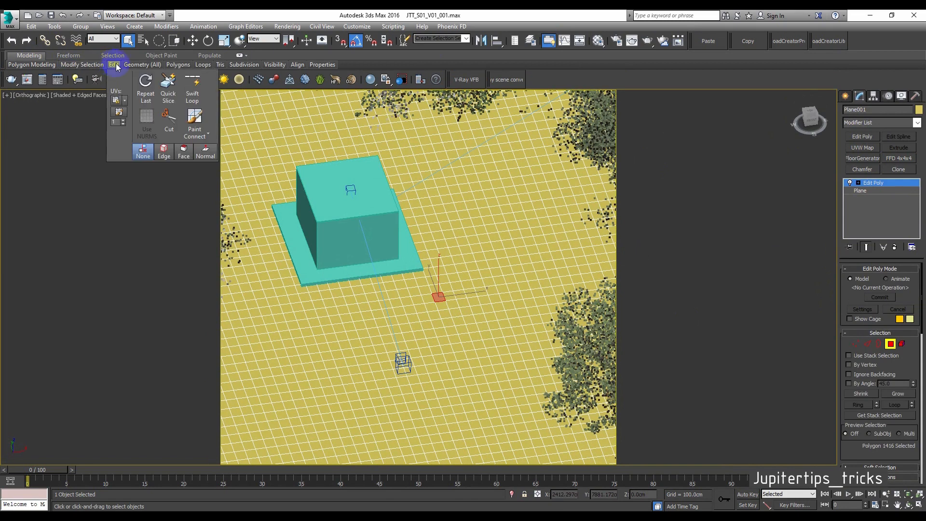
click(68, 55)
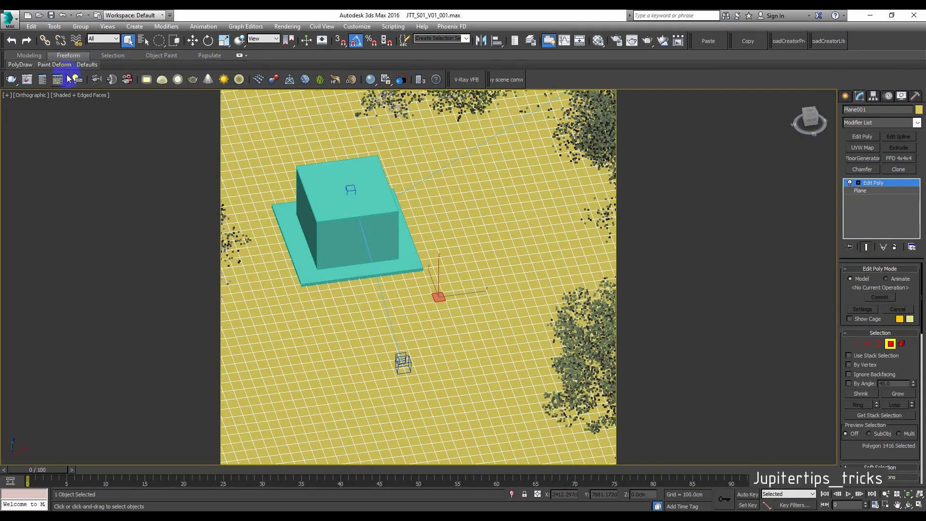
mouse_move(54, 64)
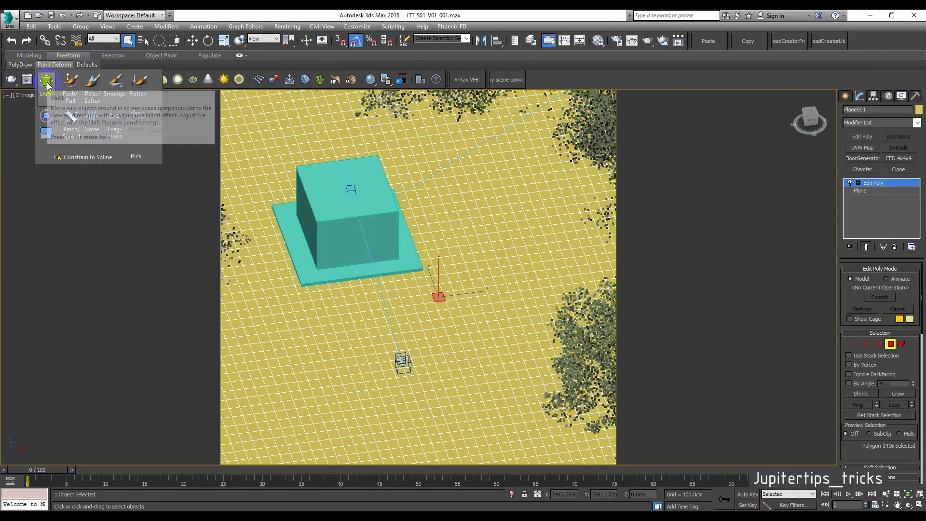
click(47, 85)
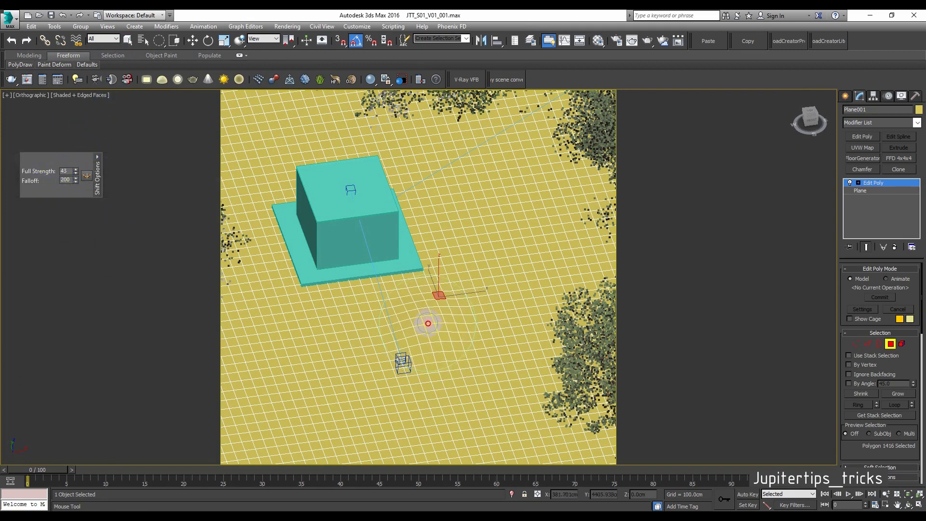
Try a Shift stroke on the ground in front of the building, undo it, and set the brush falloff to 154.
drag(427, 320, 432, 311)
key(ctrl+z)
alt+middle_drag(432, 310, 457, 308)
scroll(436, 295, up, 3)
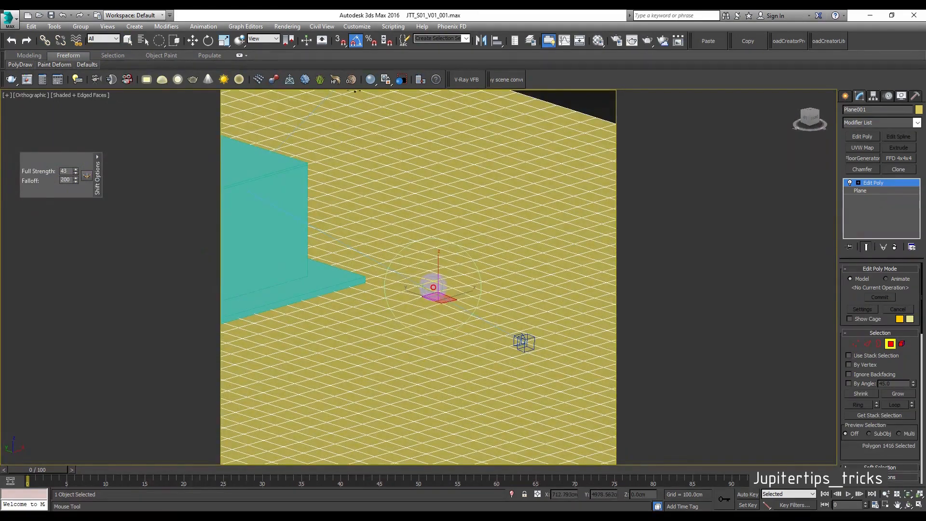
ctrl+drag(427, 287, 402, 268)
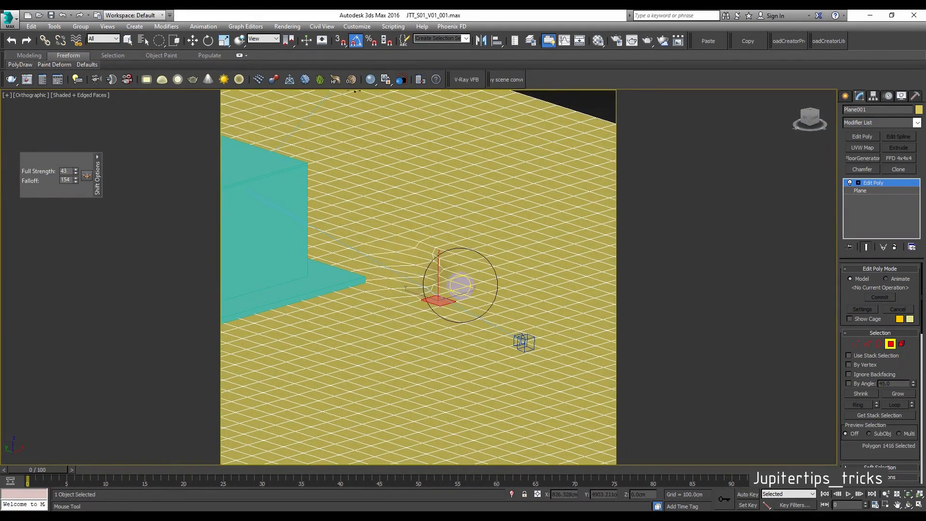
alt+middle_drag(454, 300, 468, 282)
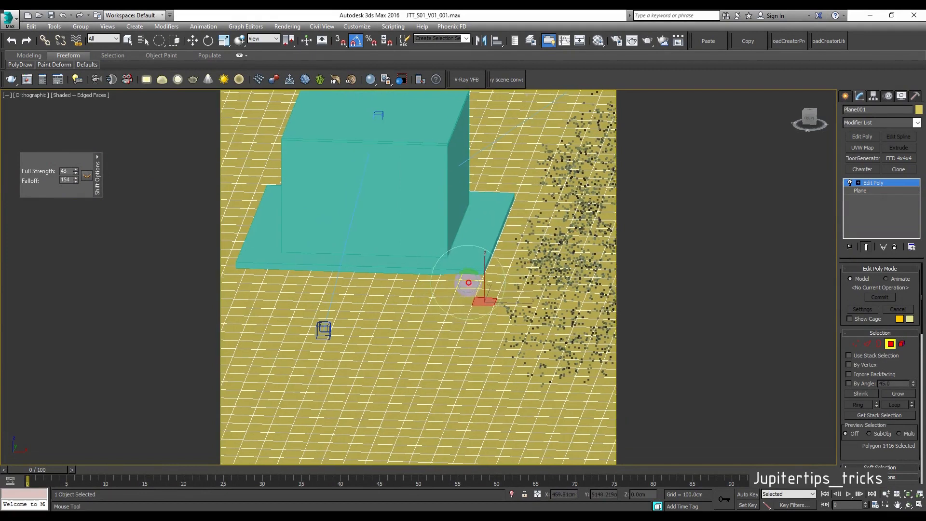
mouse_move(306, 171)
middle_down()
mouse_move(416, 193)
mouse_move(435, 256)
middle_up()
scroll(434, 256, down, 3)
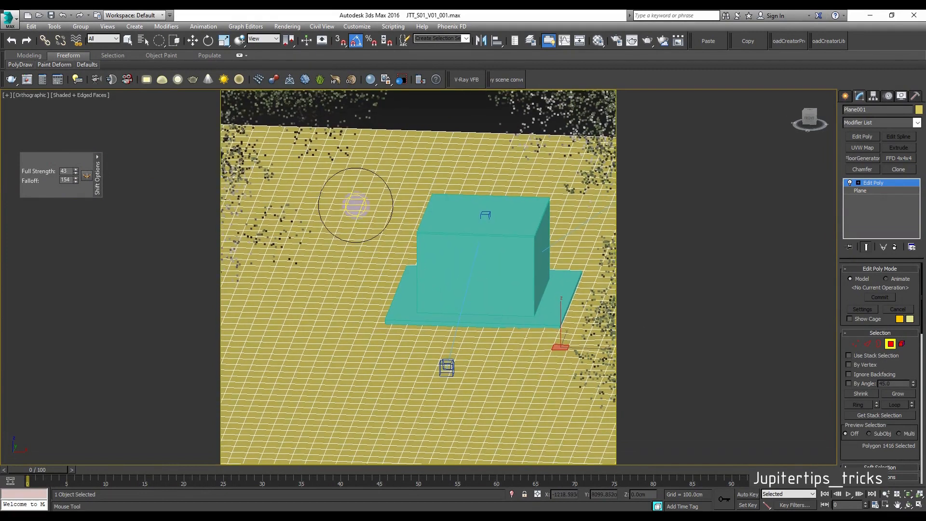
Set the Shift brush falloff to 208 and deform the ground behind the building into hills.
ctrl+drag(354, 200, 351, 188)
mouse_move(351, 188)
mouse_down()
mouse_move(331, 179)
mouse_move(378, 151)
mouse_move(299, 145)
mouse_move(250, 171)
mouse_move(280, 206)
mouse_up()
alt+middle_drag(389, 213, 244, 238)
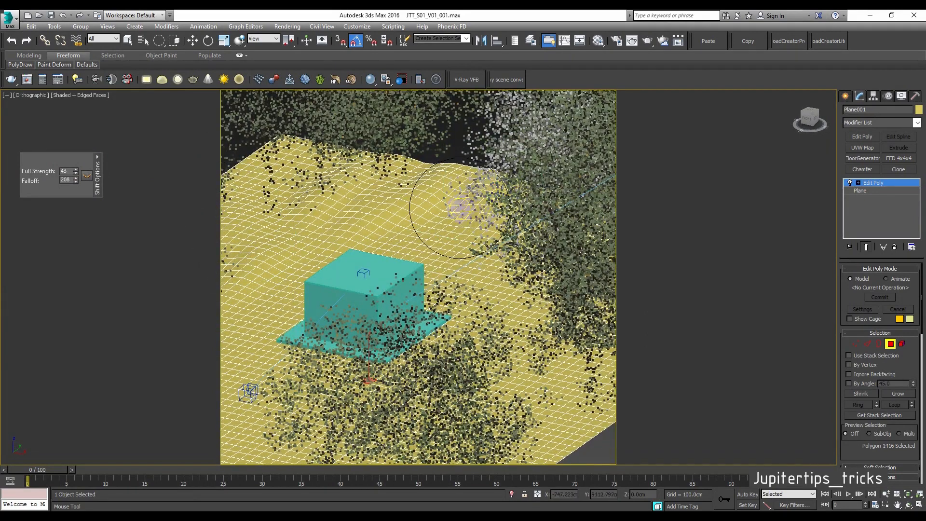
scroll(459, 207, down, 2)
mouse_move(416, 227)
alt+middle_down()
mouse_move(448, 227)
mouse_move(438, 239)
alt+middle_up()
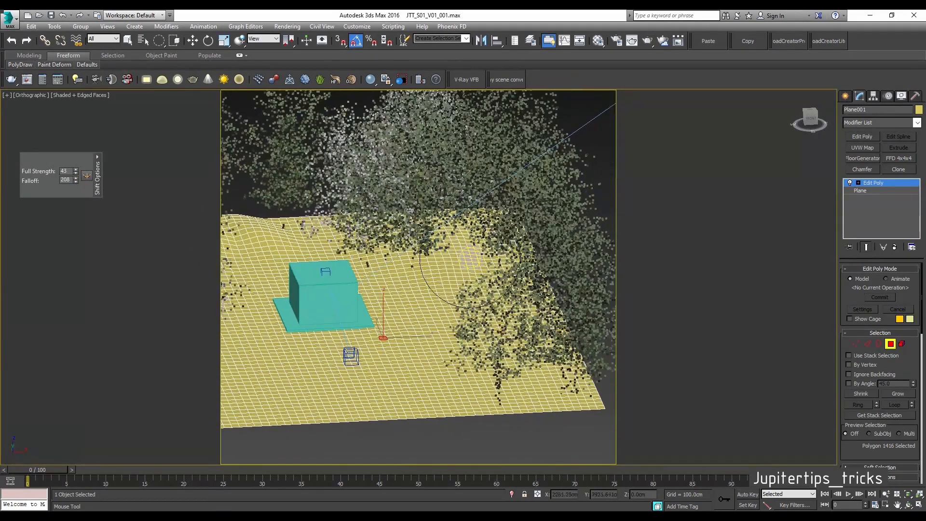
alt+middle_drag(373, 200, 392, 262)
scroll(392, 262, down, 2)
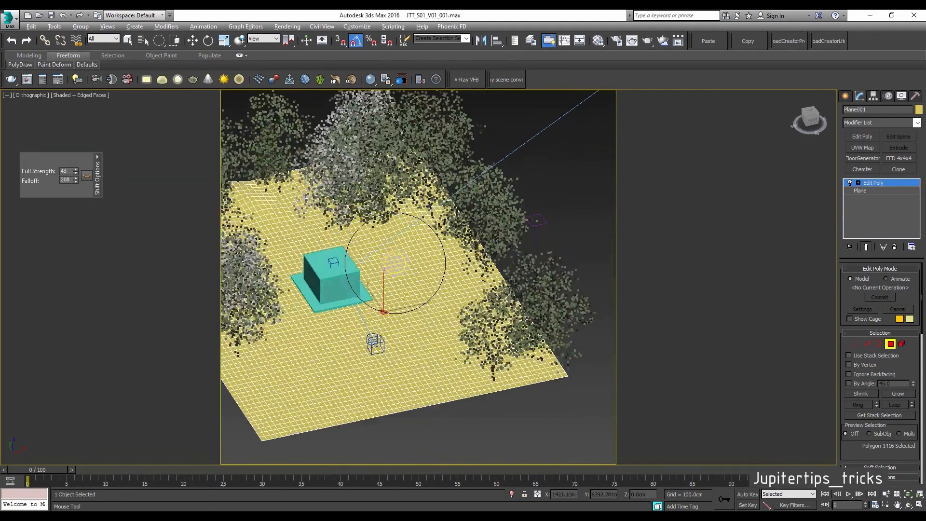
Set the Shift brush falloff to 168 and deform the ground around the building into gentle bumps.
scroll(404, 287, up, 2)
ctrl+drag(406, 290, 400, 295)
scroll(405, 302, up, 4)
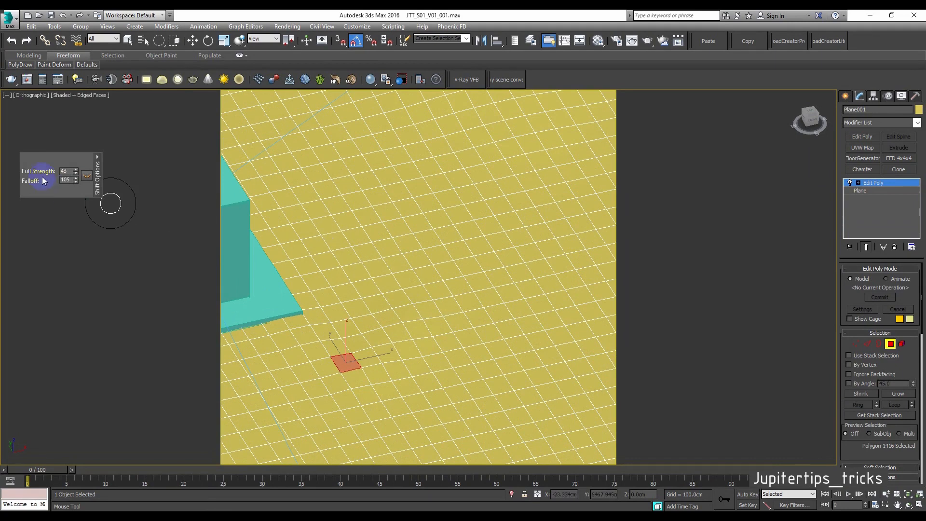
ctrl+drag(382, 271, 375, 273)
middle_drag(375, 283, 377, 281)
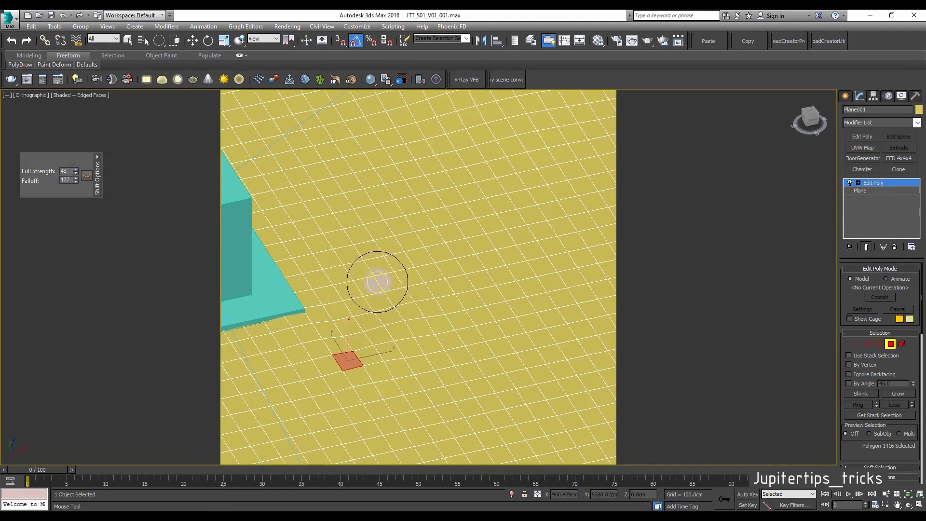
ctrl+drag(376, 262, 376, 259)
scroll(406, 296, down, 3)
alt+middle_drag(406, 295, 507, 226)
mouse_move(290, 325)
mouse_down()
mouse_move(418, 324)
mouse_move(464, 356)
mouse_up()
Render the deformed ground through VRayCam001 and turn off the region render.
key(c)
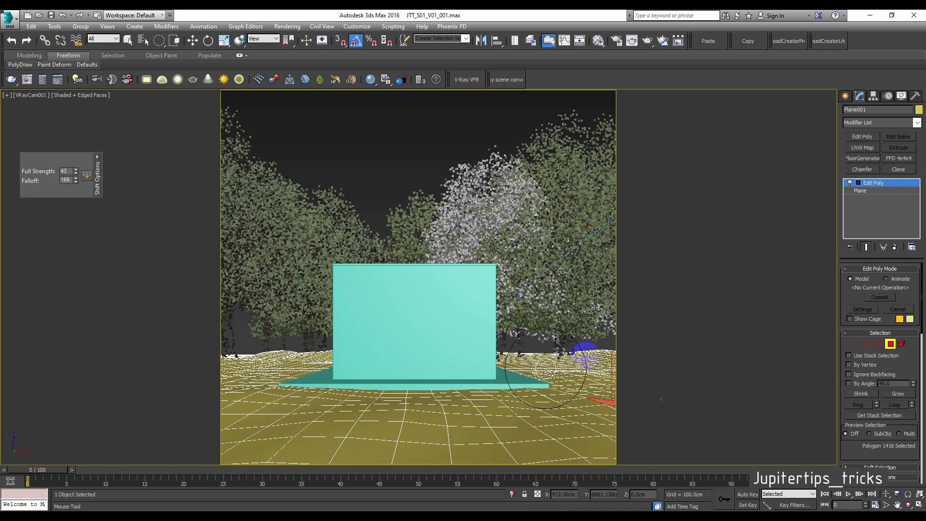
click(844, 96)
key(shift+q)
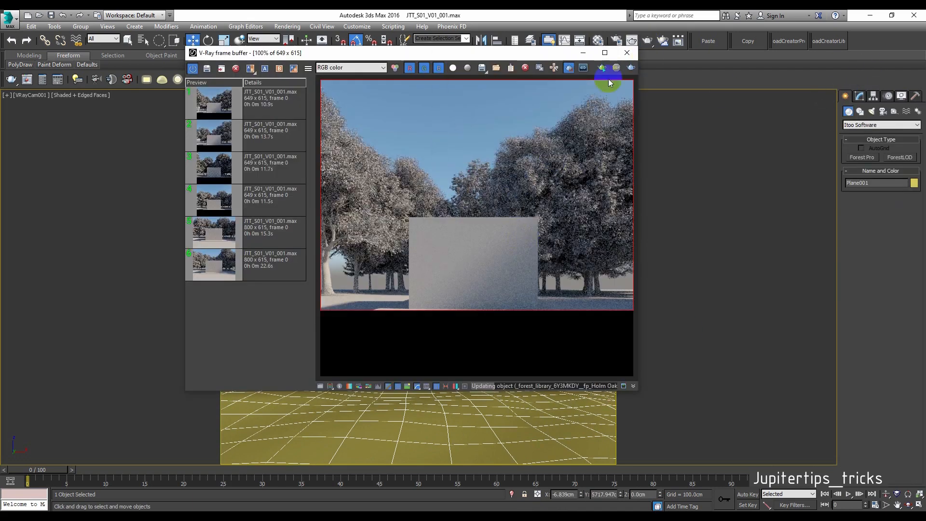
click(569, 72)
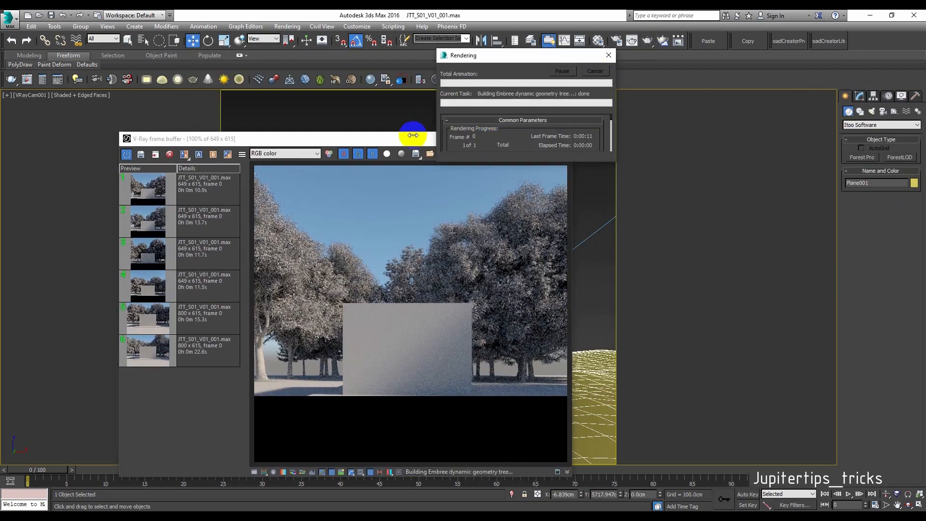
Delete all saved renders from the V-Ray frame buffer history.
drag(410, 142, 454, 97)
click(232, 140)
shift+click(237, 331)
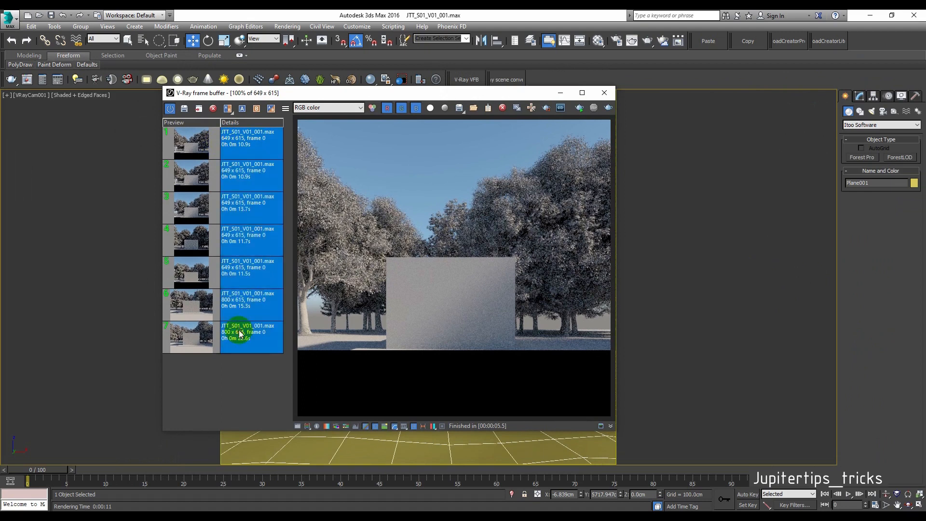
click(213, 108)
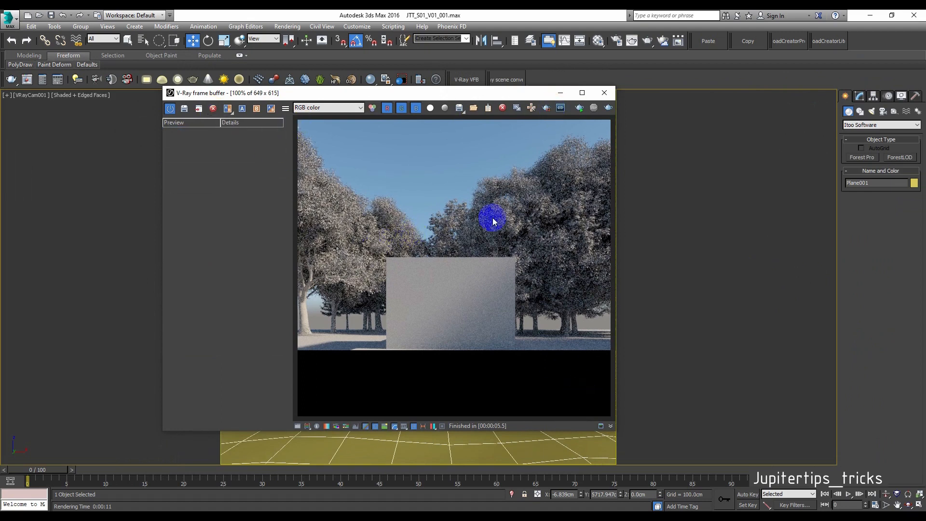
Enable region rendering over the lower part of the image and render that region again.
click(544, 110)
scroll(315, 343, down, 2)
drag(352, 283, 532, 342)
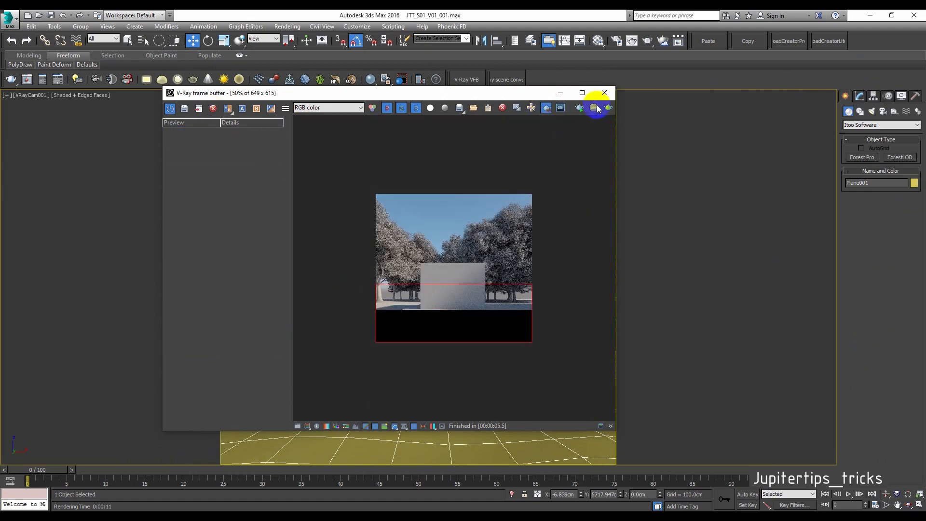
click(608, 107)
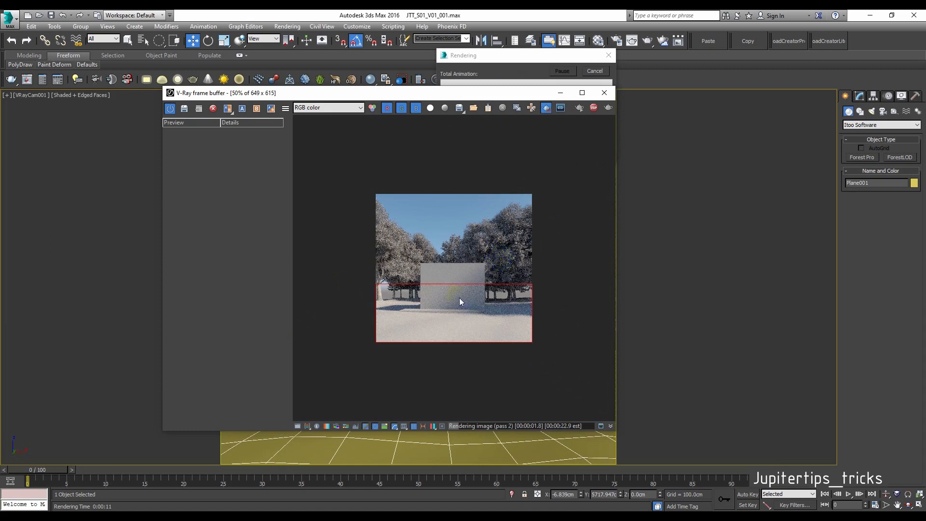
Examine the rendered ground, building base and tree trunks up close, and close the V-Ray frame buffer.
scroll(464, 300, up, 2)
middle_drag(585, 248, 583, 259)
scroll(332, 327, down, 1)
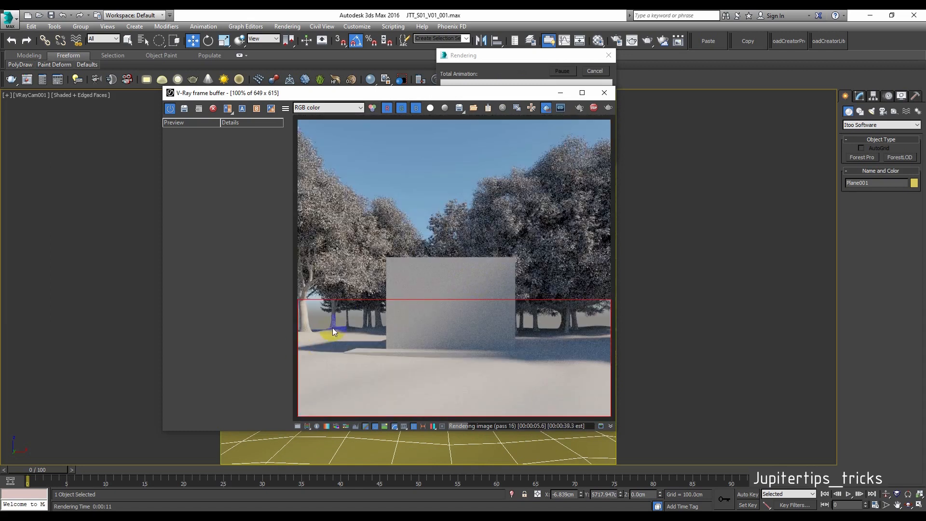
scroll(331, 328, up, 2)
scroll(444, 329, down, 2)
scroll(354, 357, up, 2)
scroll(374, 317, down, 2)
scroll(508, 343, up, 1)
scroll(416, 344, down, 1)
scroll(367, 328, up, 1)
scroll(429, 326, down, 1)
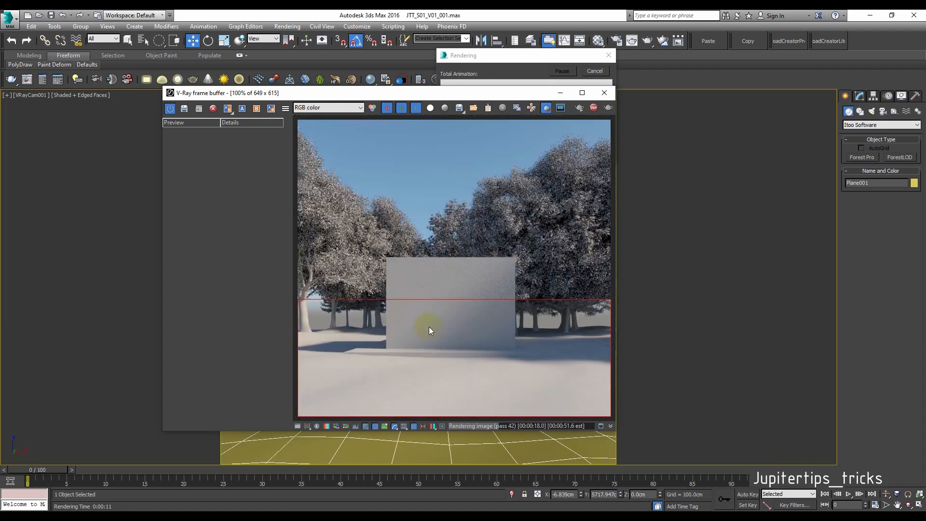
click(604, 93)
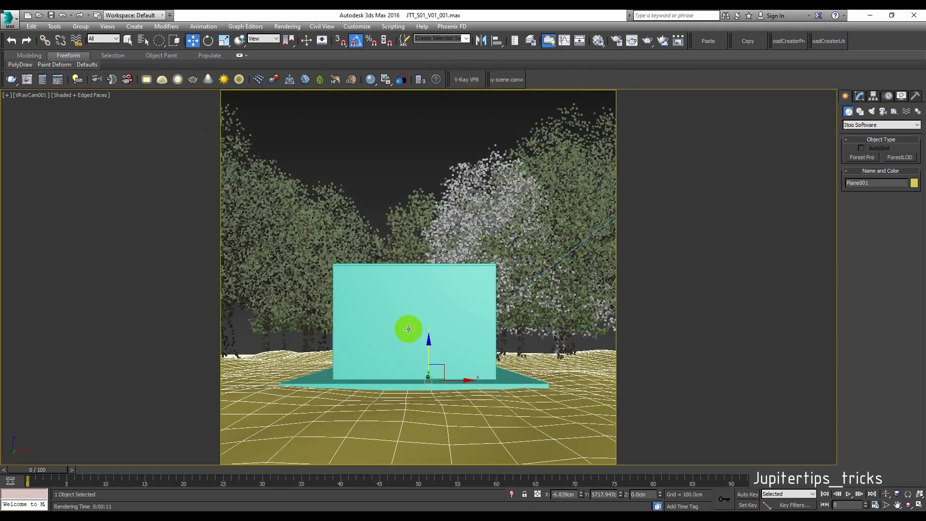
Return to the perspective view and reactivate the Paint Deform Shift tool at the ground plane's polygon level.
key(p)
scroll(408, 328, down, 8)
alt+middle_drag(434, 284, 392, 284)
scroll(391, 282, up, 7)
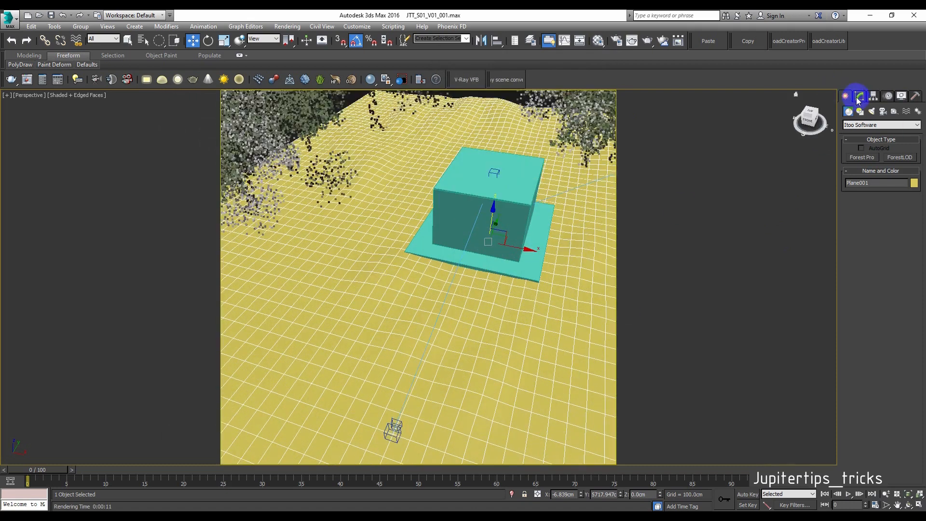
click(858, 96)
click(890, 344)
click(54, 64)
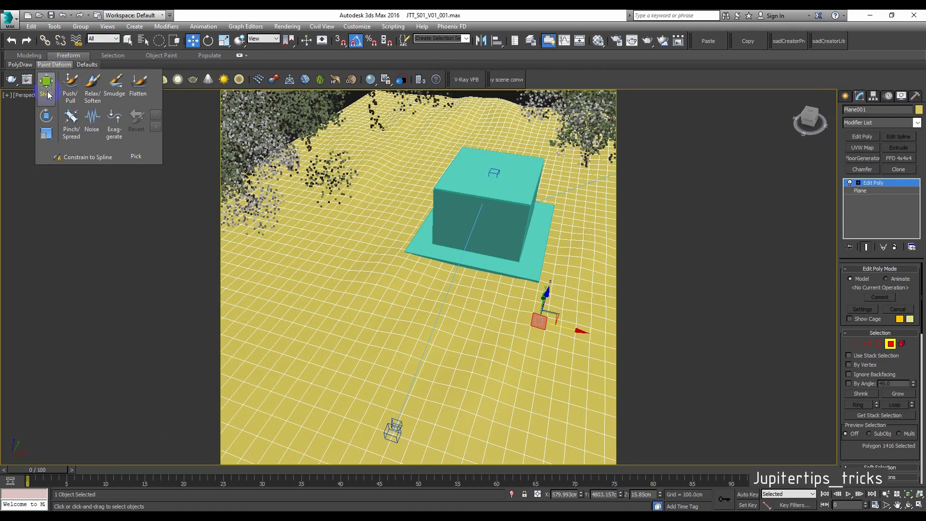
click(45, 86)
Deform the ground beside and behind the building with the Shift brush at full strength 30.
scroll(365, 243, up, 3)
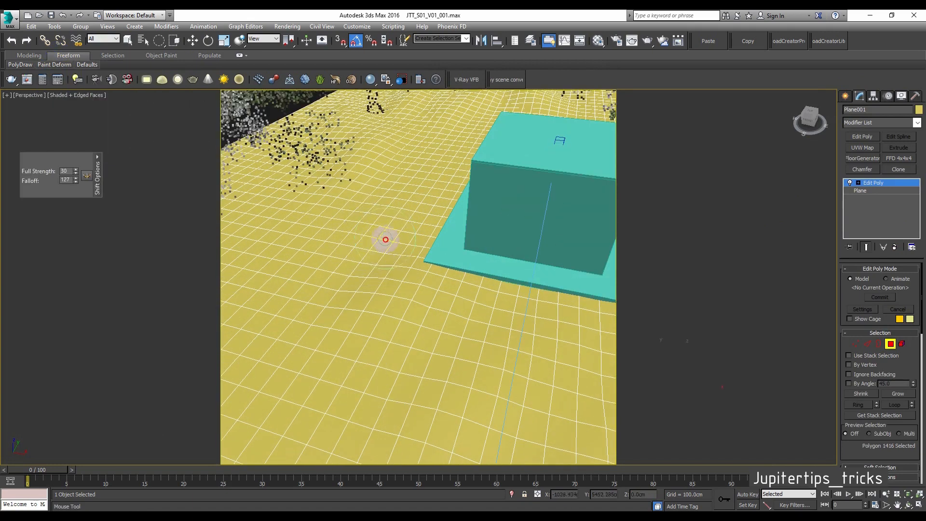
drag(385, 240, 408, 257)
drag(500, 300, 505, 295)
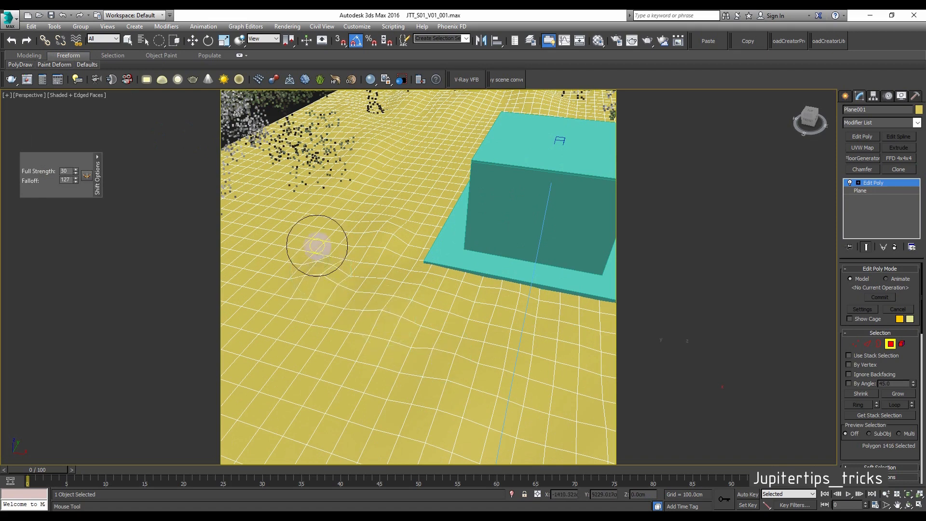
scroll(357, 217, down, 4)
drag(337, 149, 385, 133)
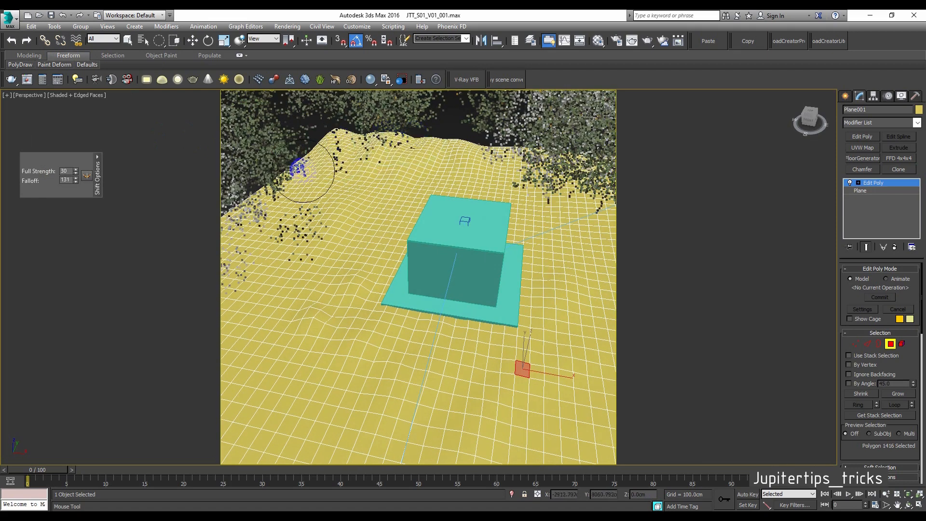
Set the Shift brush falloff to 169, deform the ground along the plane's outer edge, and check the camera view.
scroll(299, 161, down, 6)
scroll(276, 203, up, 6)
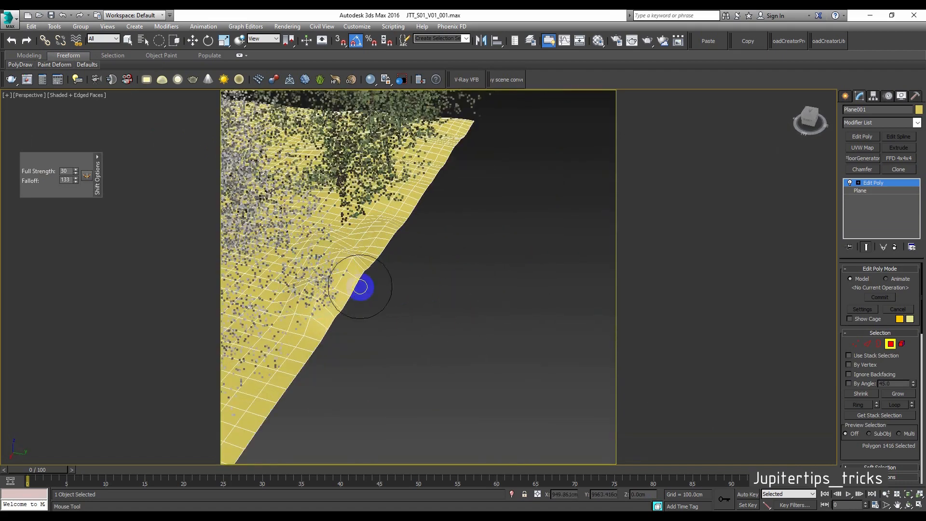
scroll(362, 286, down, 3)
ctrl+drag(311, 289, 319, 284)
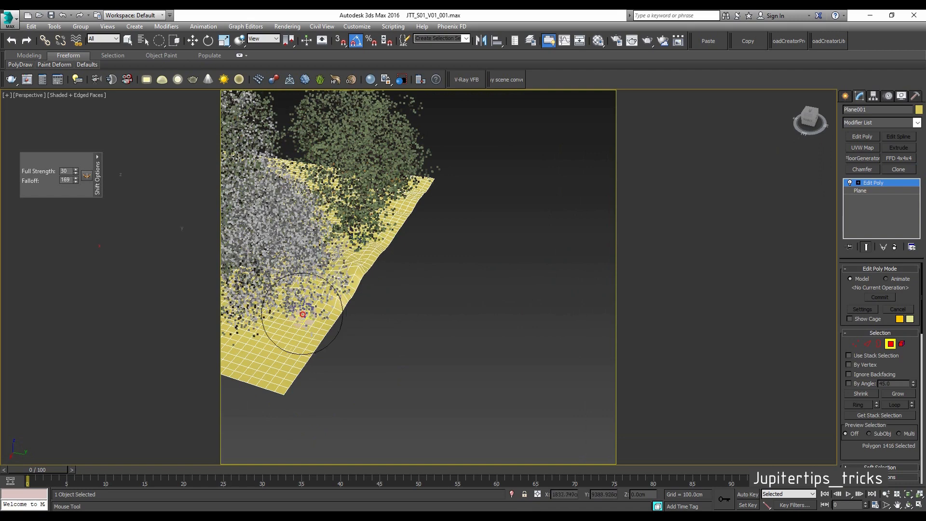
mouse_move(265, 341)
alt+middle_down()
mouse_move(333, 268)
mouse_move(378, 271)
alt+middle_up()
key(c)
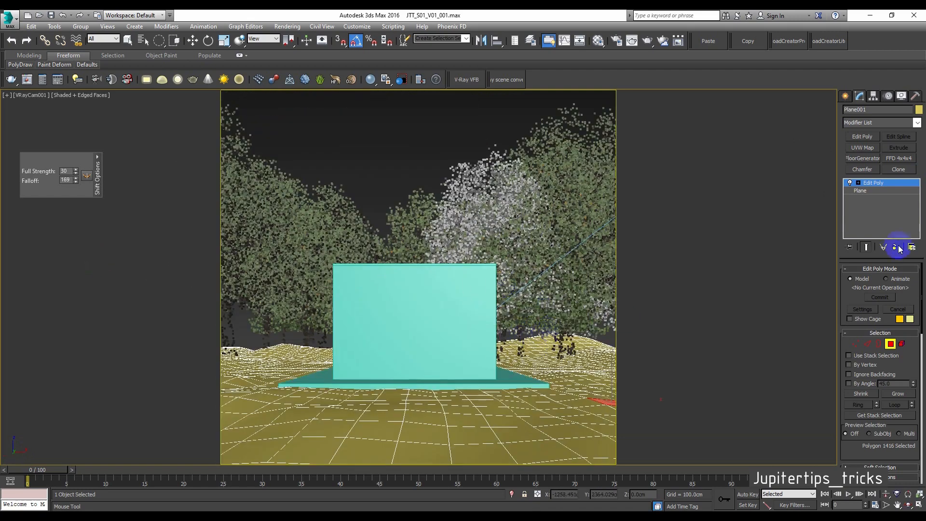
Activate the Relax/Soften brush and smooth the bumpy ground beside the building.
click(53, 66)
click(93, 88)
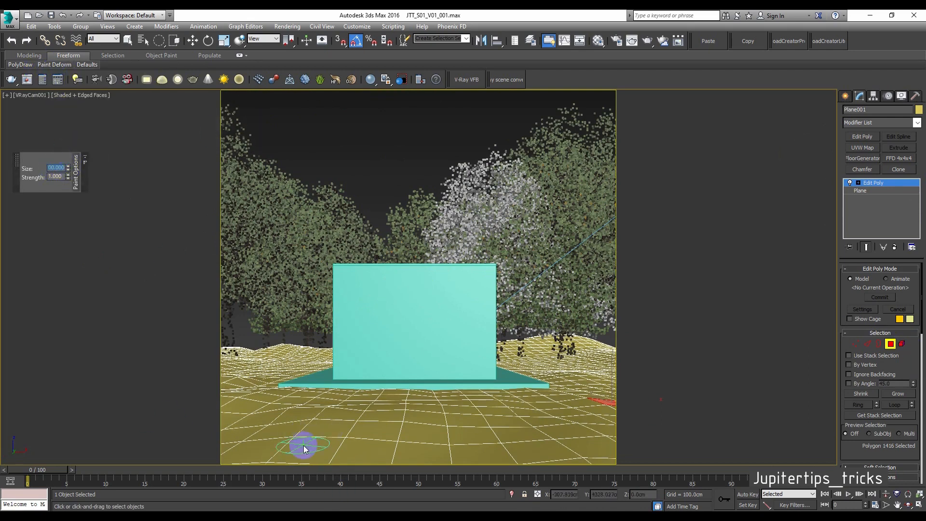
key(p)
scroll(386, 323, down, 5)
alt+drag(400, 315, 389, 297)
scroll(361, 267, up, 8)
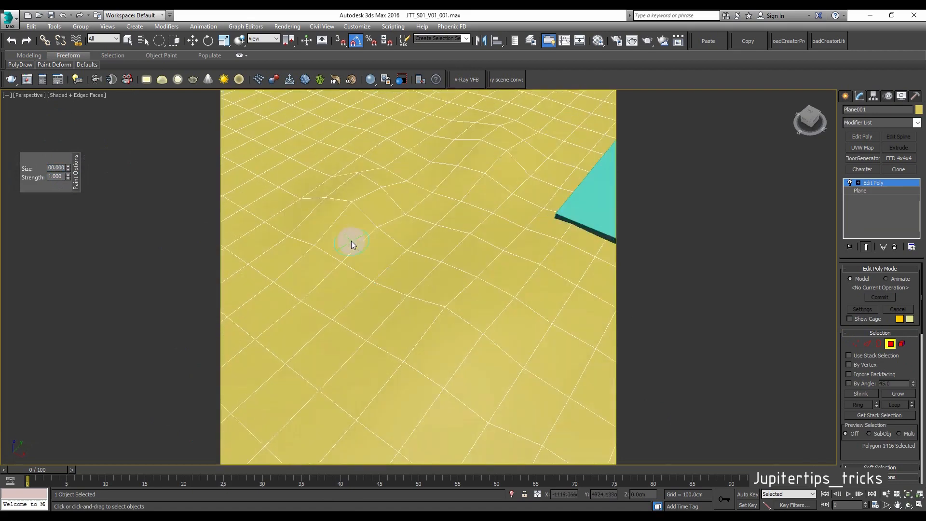
scroll(354, 251, up, 2)
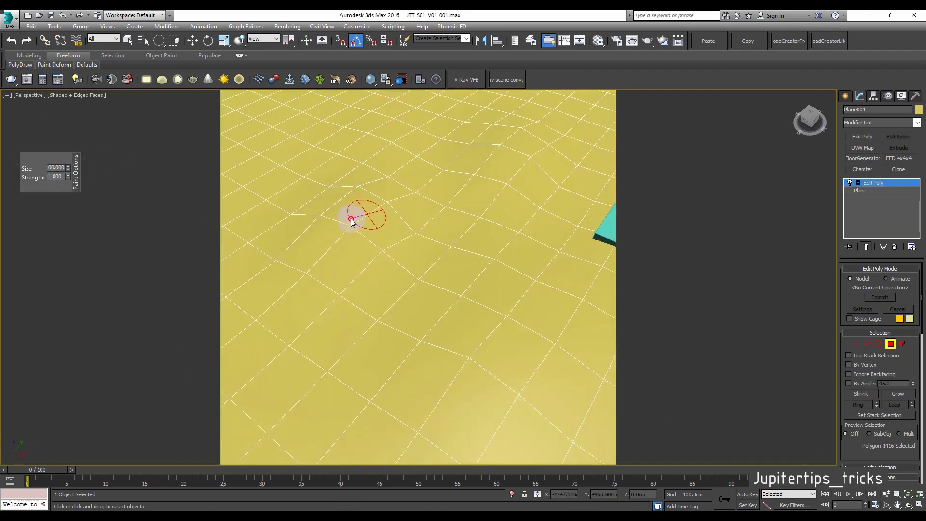
drag(351, 219, 337, 235)
scroll(339, 235, down, 4)
drag(401, 285, 386, 295)
scroll(351, 328, down, 8)
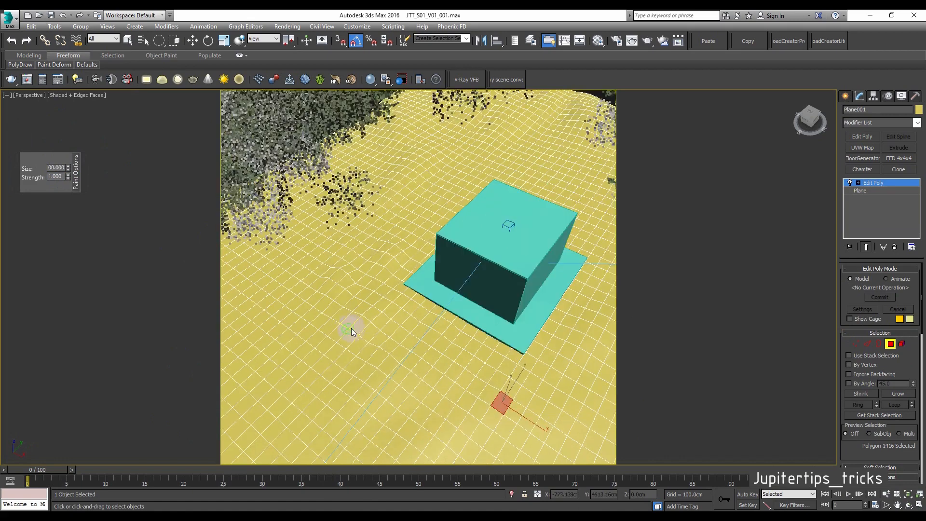
Isolate the ground plane and re-enter its polygon sub-object level.
alt+middle_drag(351, 328, 366, 424)
key(alt+q)
scroll(347, 298, down, 10)
scroll(347, 298, down, 3)
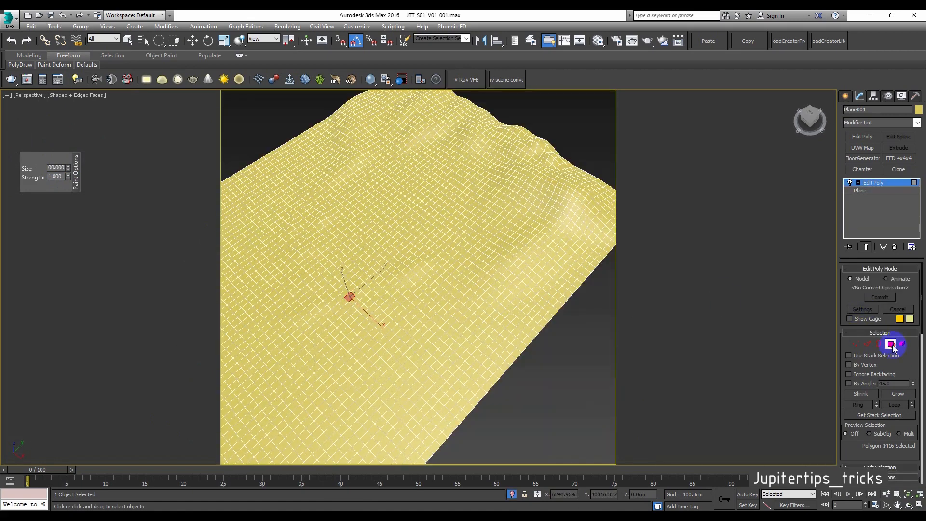
click(891, 344)
click(891, 344)
Smooth the hills along the isolated ground plane's far edge with the Relax/Soften brush.
alt+middle_drag(445, 285, 384, 142)
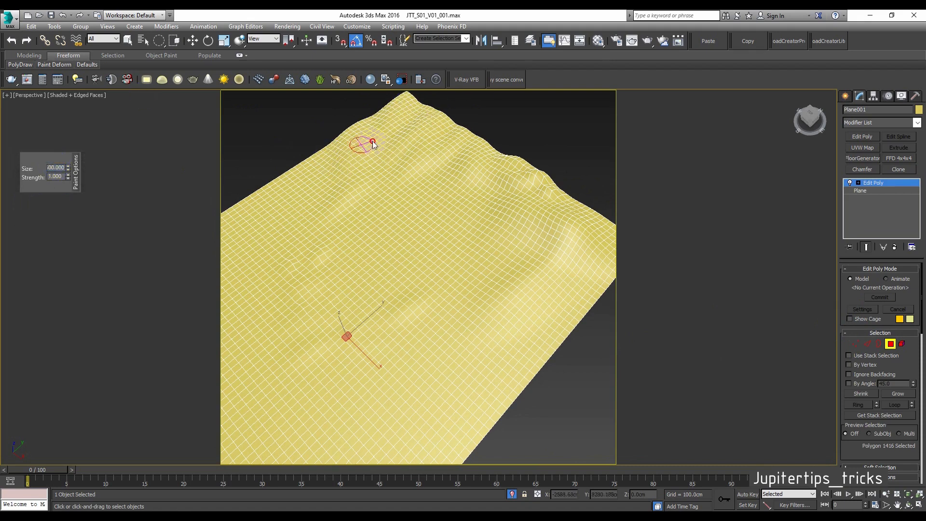
scroll(543, 210, up, 3)
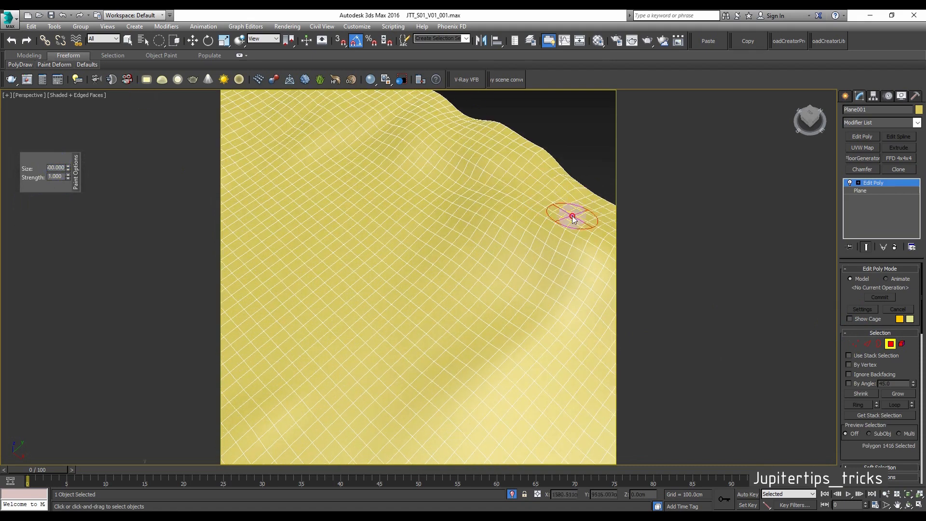
scroll(520, 259, down, 6)
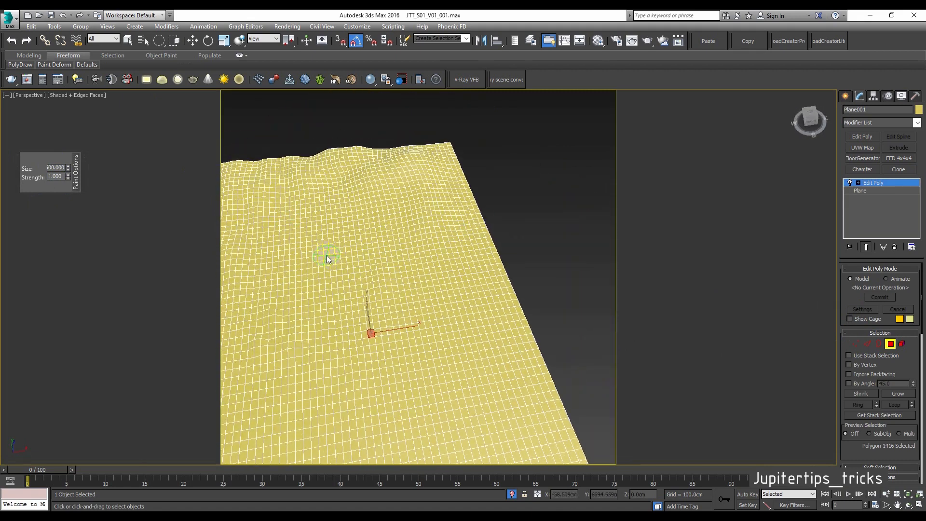
Set the Relax/Soften brush to size 50 and strength 0.5 and smooth the ground's near foreground in the camera view.
middle_drag(355, 333, 555, 287)
scroll(198, 291, down, 3)
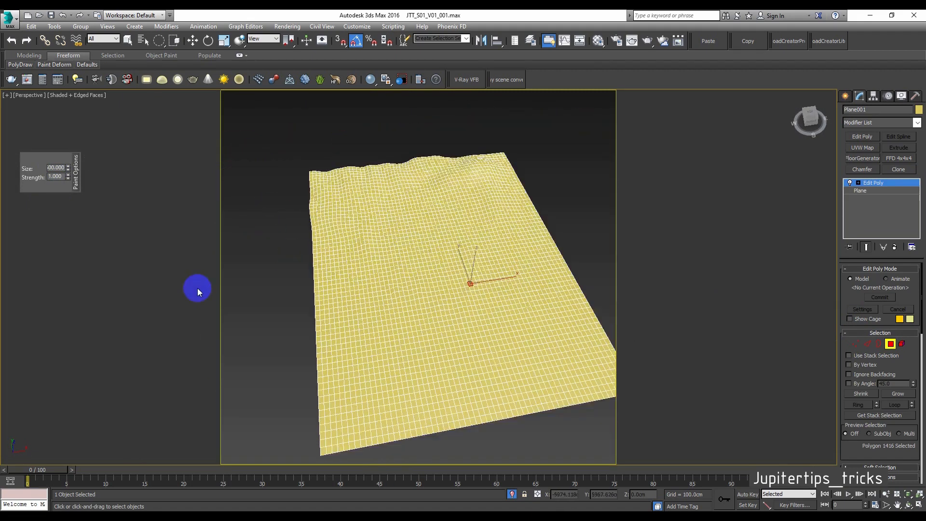
key(c)
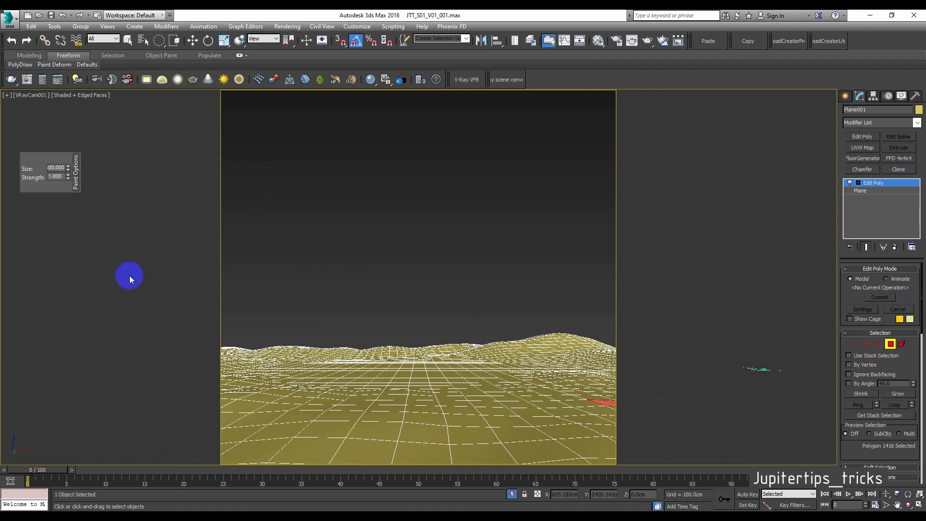
mouse_move(48, 68)
click(44, 89)
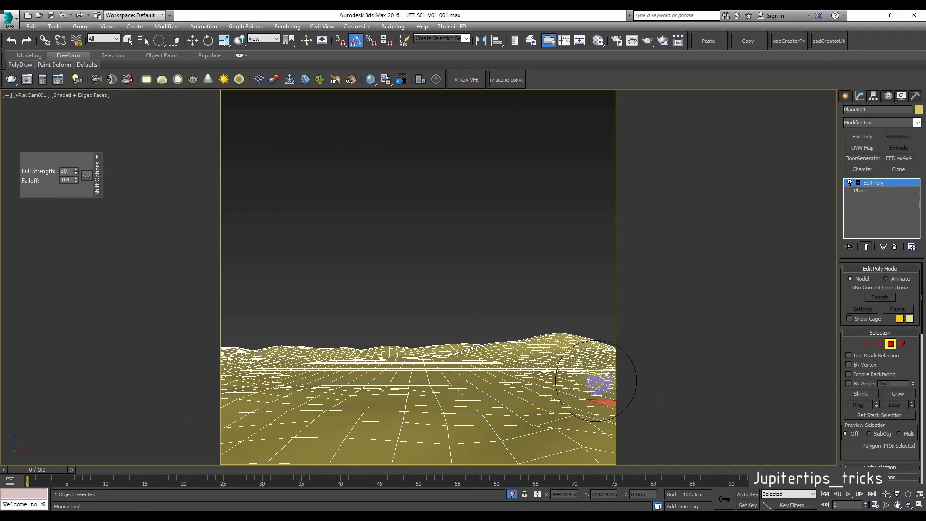
mouse_move(54, 64)
click(73, 90)
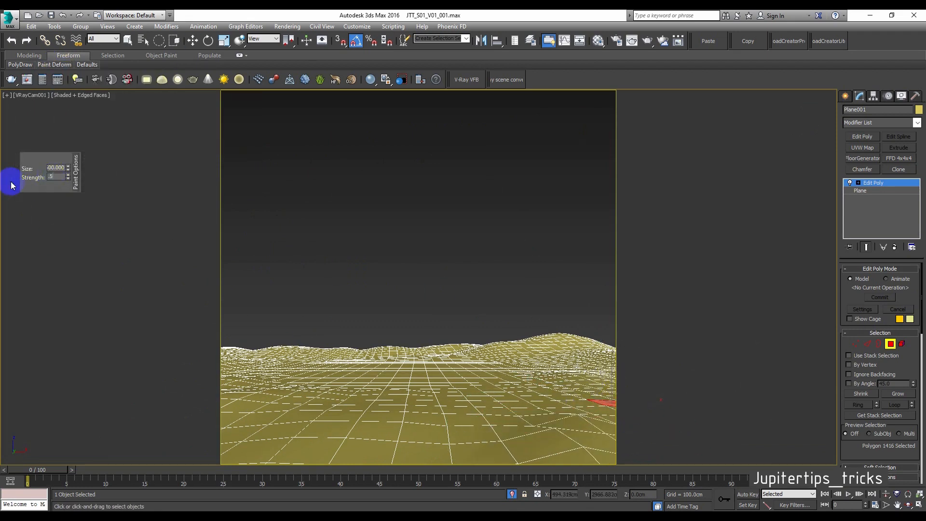
key(Return)
alt+drag(586, 425, 574, 435)
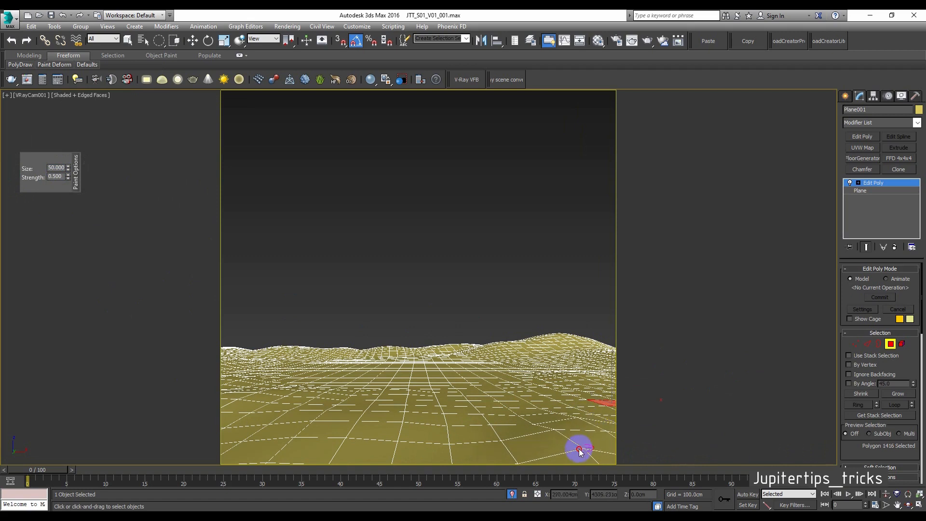
Leave the ground plane's sub-object level, add a TurboSmooth modifier, and compare the surface with it off and on.
click(864, 186)
click(873, 123)
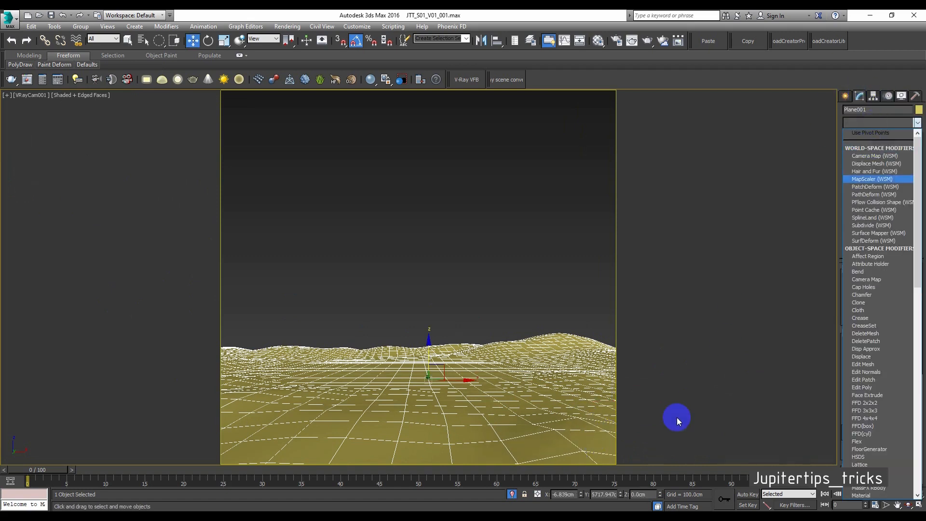
text(tur)
key(Return)
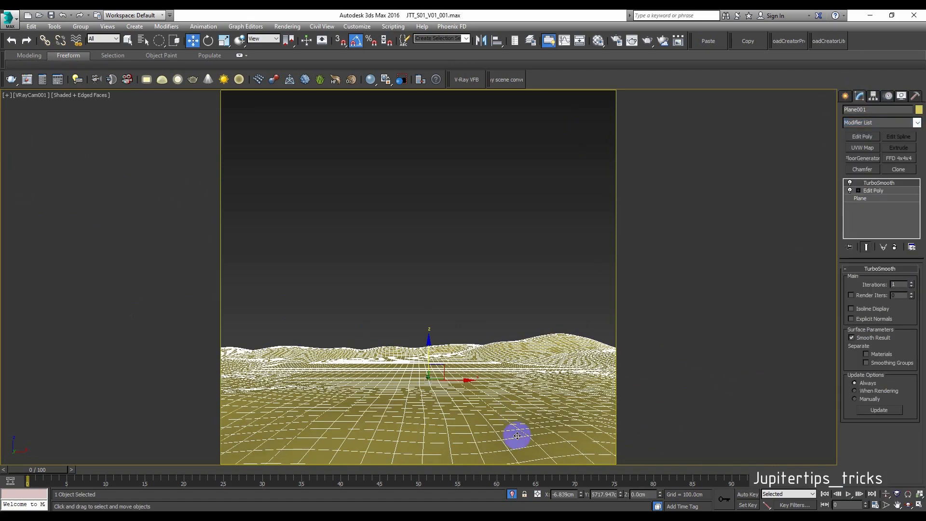
click(850, 183)
click(850, 183)
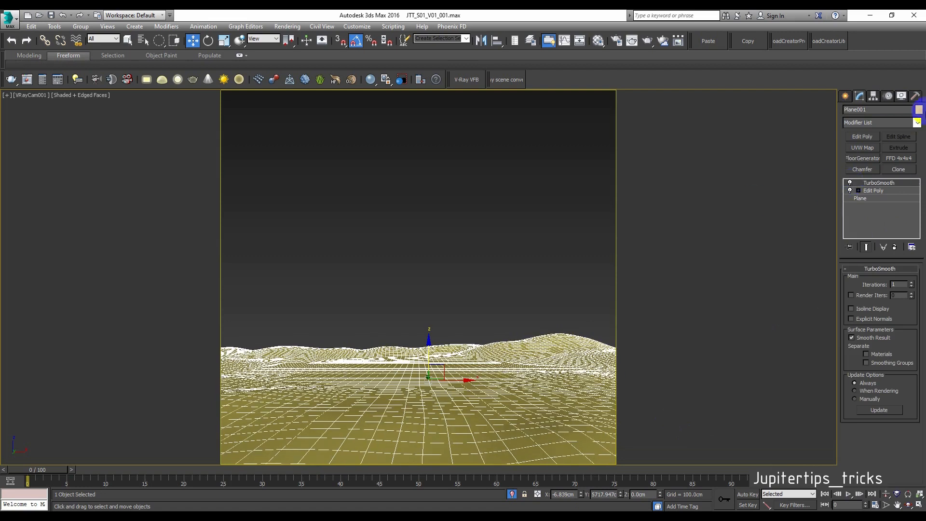
Deselect the ground plane, hide the edged faces in the camera view, and end the isolation.
click(844, 95)
click(462, 203)
key(F4)
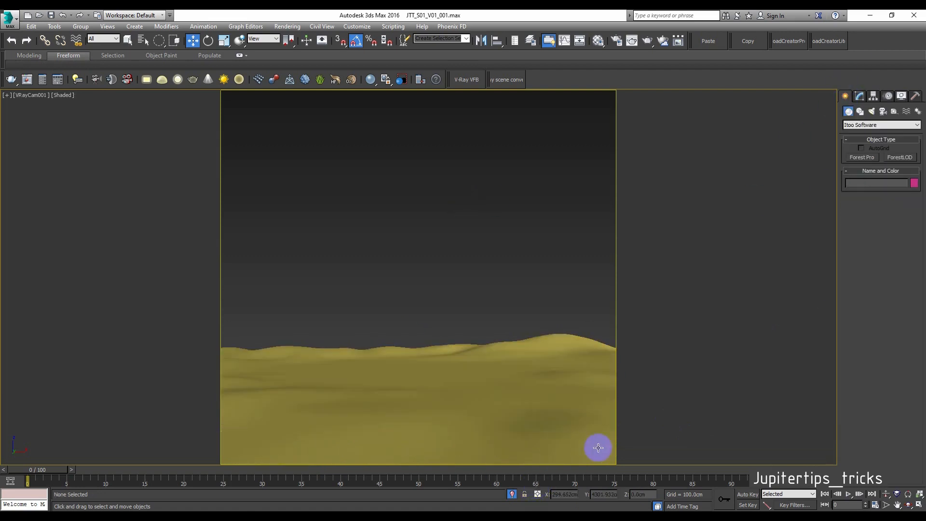
click(512, 494)
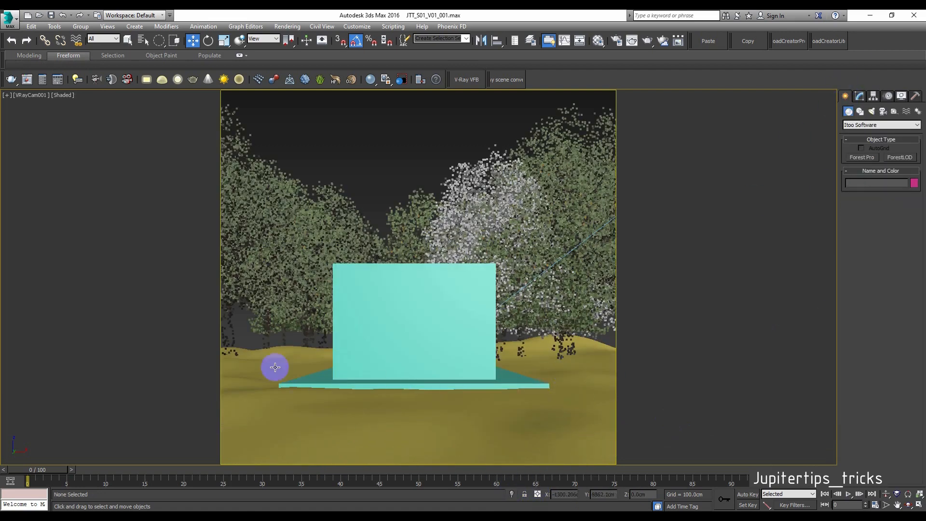
Add a VRayDenoiser render element with Display Elements turned off in the render setup.
click(616, 40)
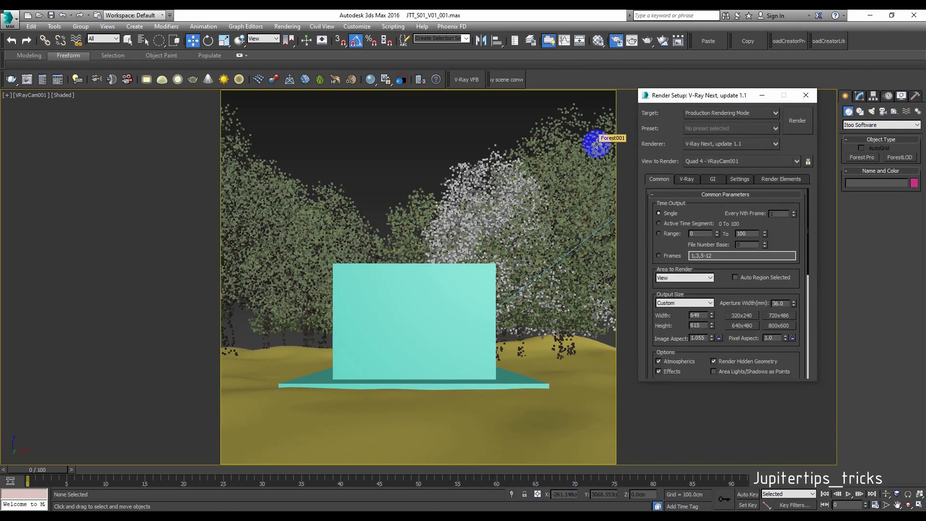
click(779, 180)
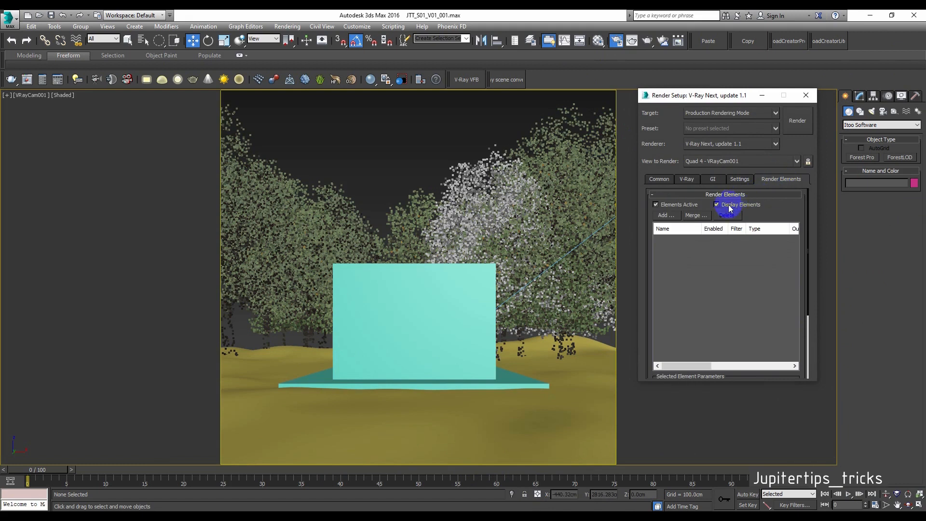
click(663, 216)
drag(667, 204, 669, 211)
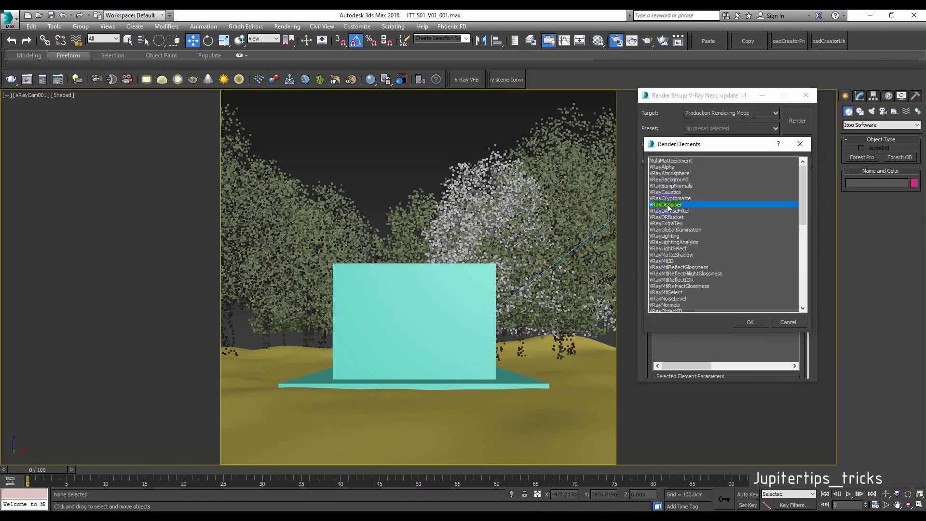
click(746, 322)
drag(723, 95, 646, 109)
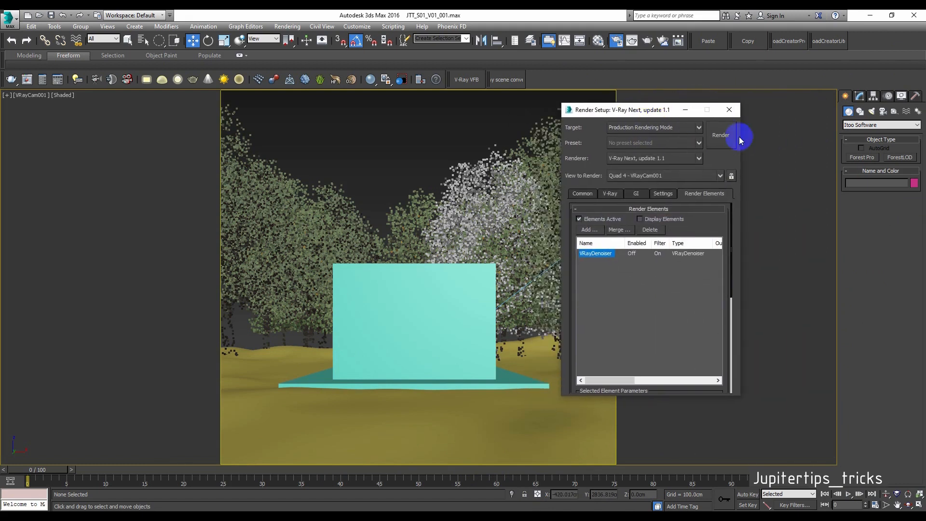
click(725, 114)
Render the camera view and inspect the smoothed ground around the building and trees.
click(648, 42)
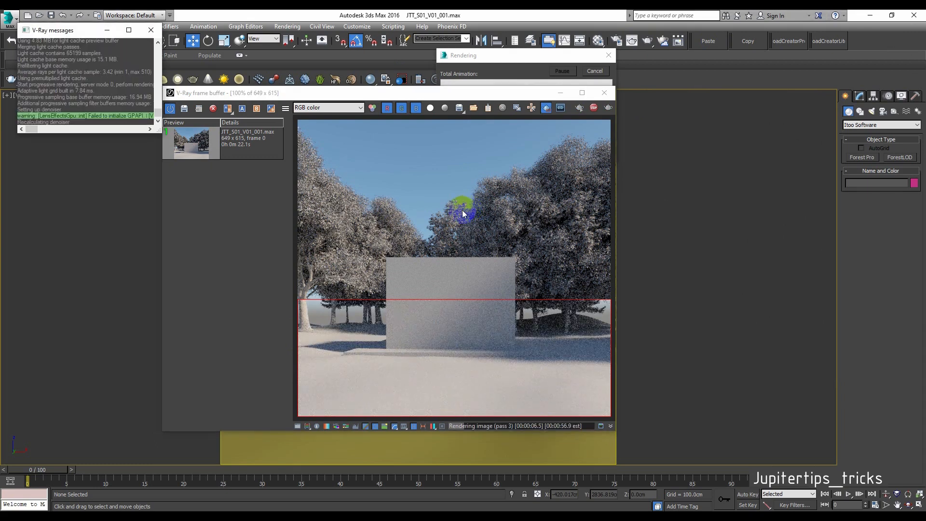
scroll(463, 214, up, 1)
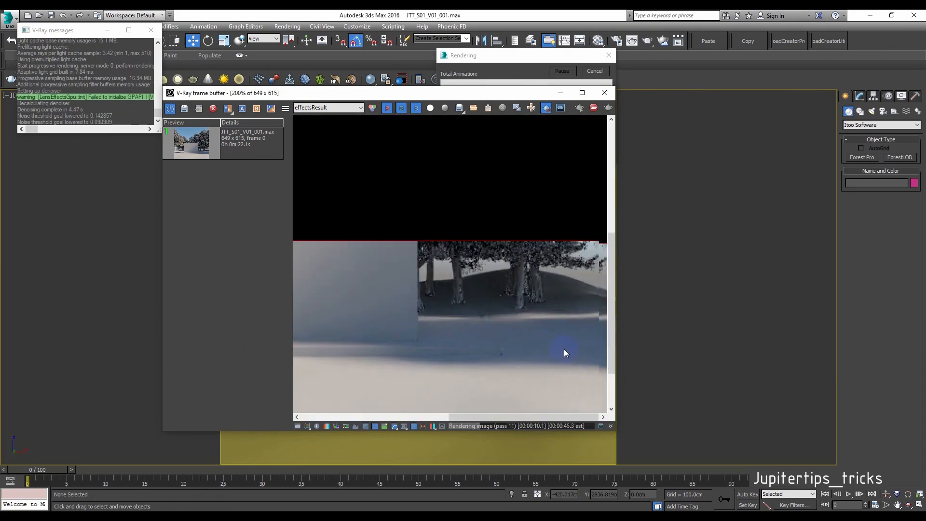
scroll(563, 349, down, 1)
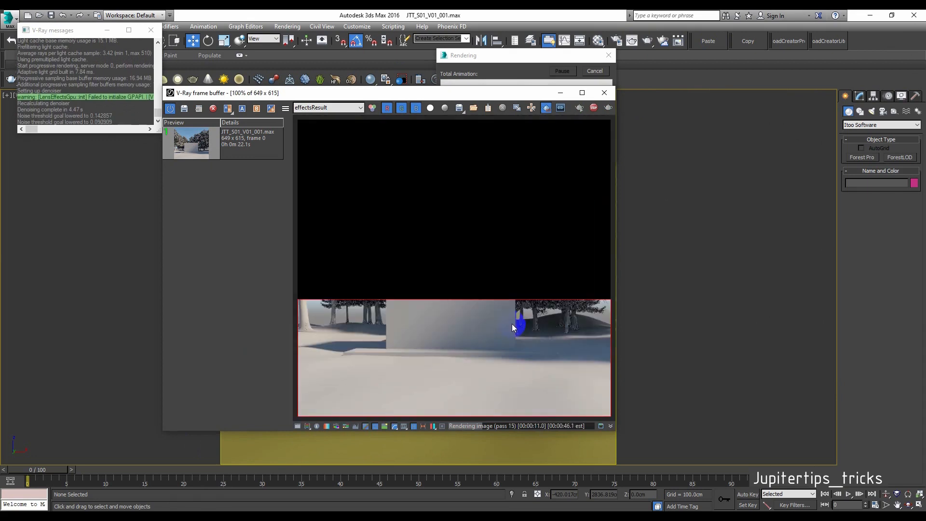
click(605, 93)
Draw a rectangle spline about 339 by 346 cm beside the existing purple one in the top view and name it fp_Grass_V01_001.
click(453, 297)
key(t)
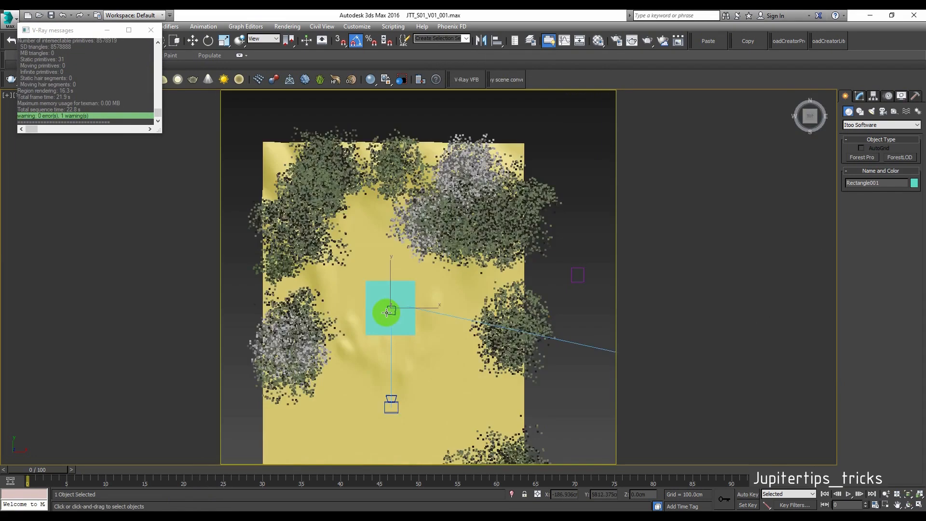
scroll(386, 313, down, 6)
click(506, 304)
scroll(428, 307, up, 10)
middle_drag(466, 305, 431, 315)
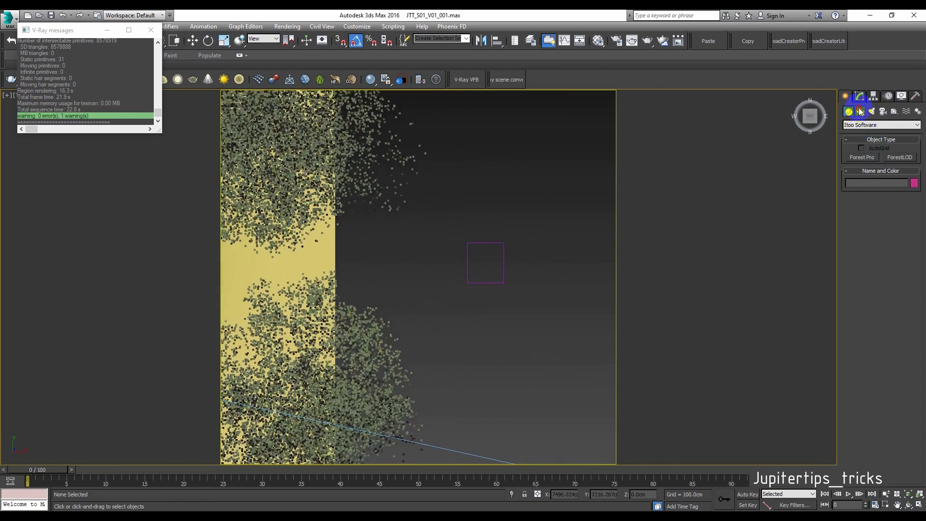
click(860, 112)
click(900, 164)
scroll(626, 223, up, 3)
drag(392, 235, 472, 313)
click(858, 96)
click(806, 115)
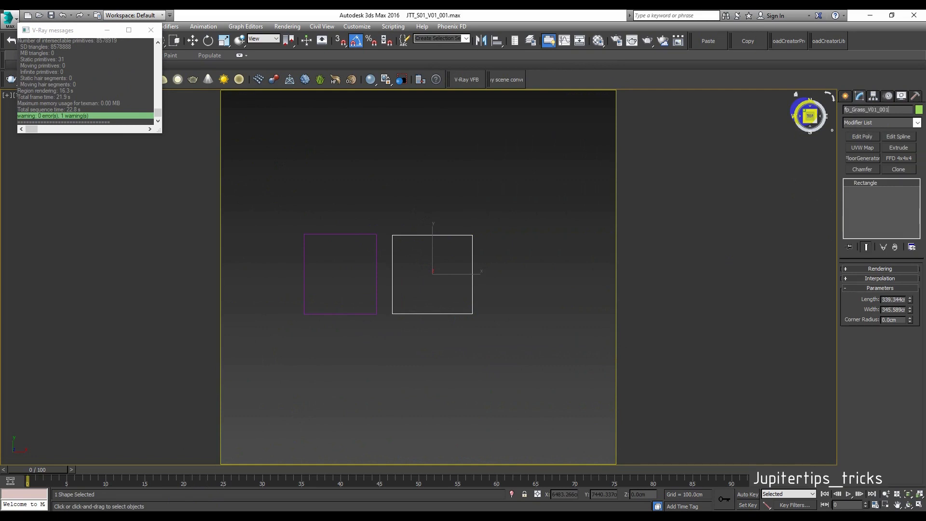
Create a Forest Pro object using the fp_Grass_V01_001 rectangle as its area.
click(845, 96)
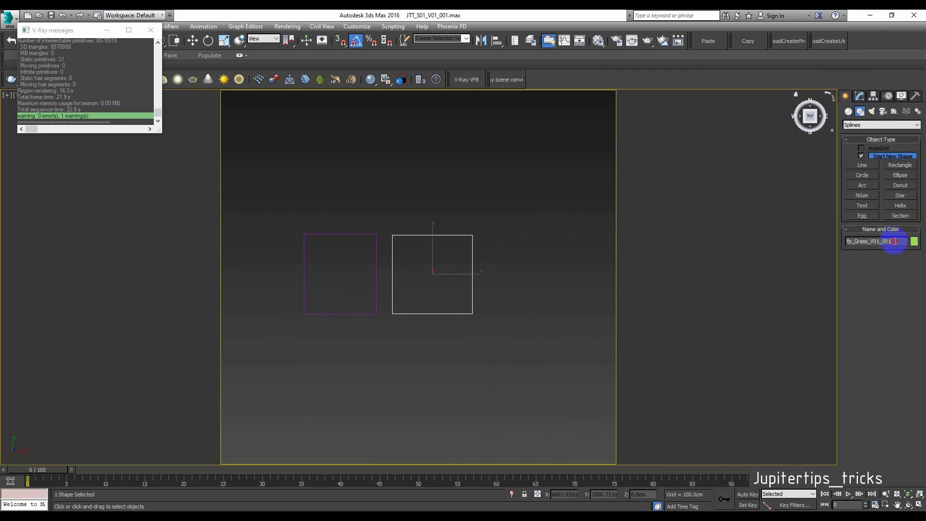
drag(896, 241, 777, 225)
click(848, 112)
click(868, 158)
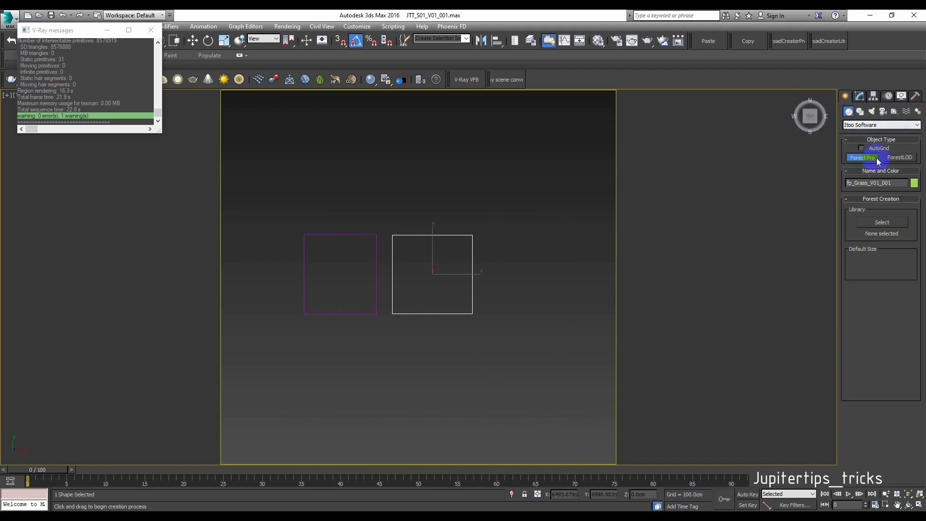
click(471, 234)
scroll(491, 238, down, 3)
alt+middle_drag(491, 238, 441, 289)
Open the geometry library for the new Forest object and look through the Lawns presets.
click(860, 97)
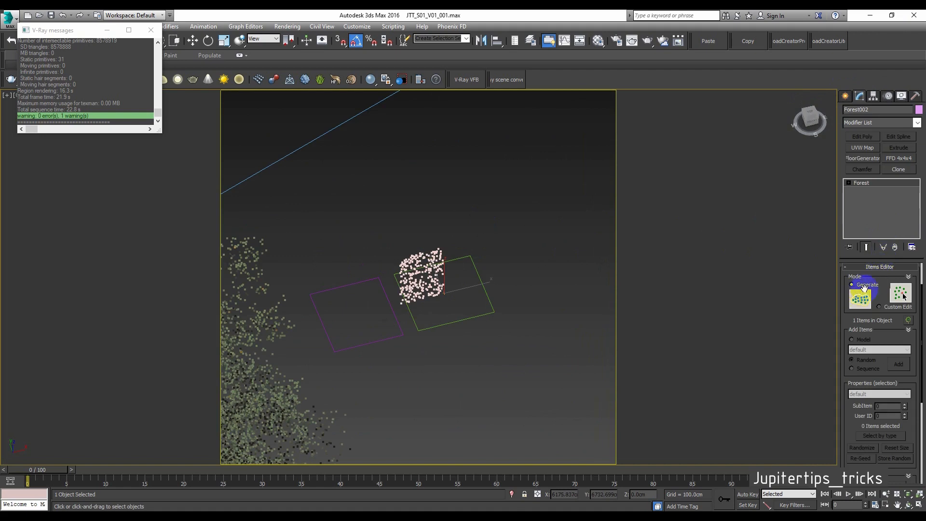
click(874, 268)
click(886, 281)
click(895, 348)
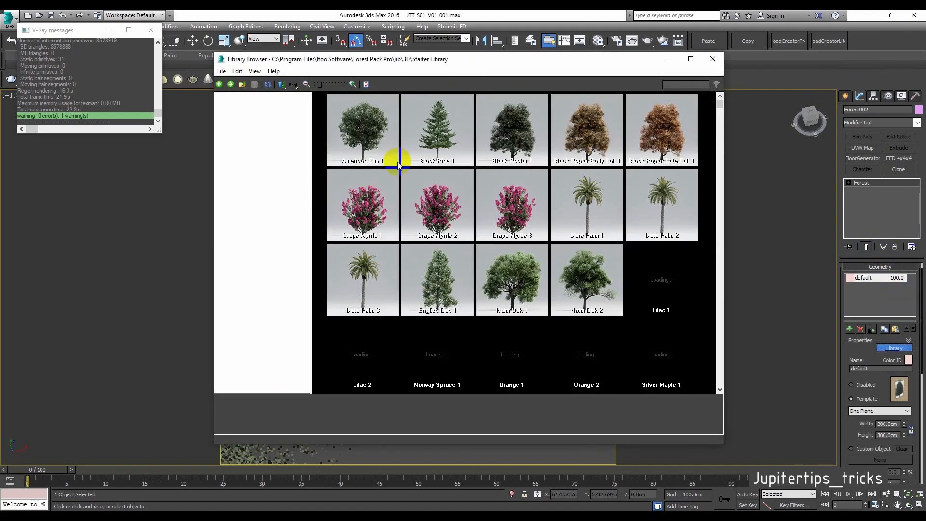
double_click(249, 123)
click(228, 132)
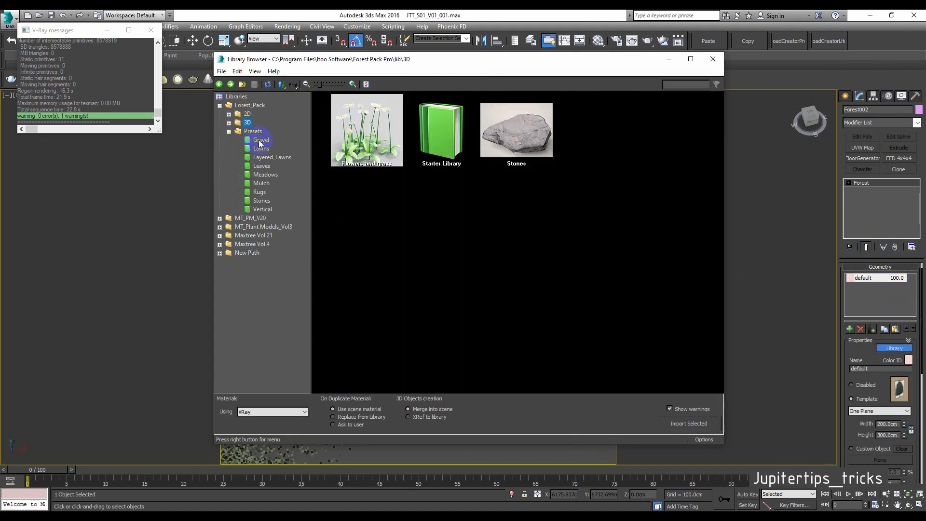
click(261, 148)
scroll(469, 239, up, 1)
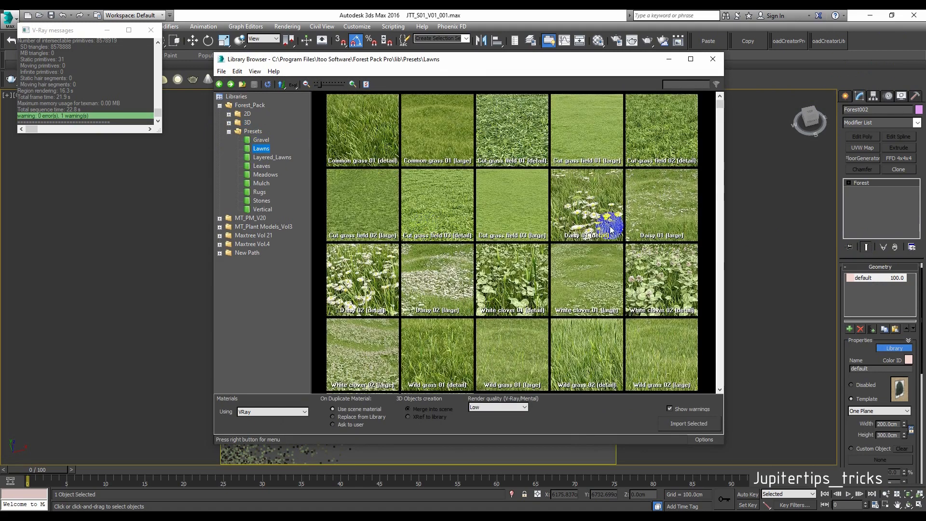
scroll(610, 227, down, 1)
Import the Grass Base Layer 5 - Detail preset from the Layered_Lawns library into the Forest object.
click(265, 158)
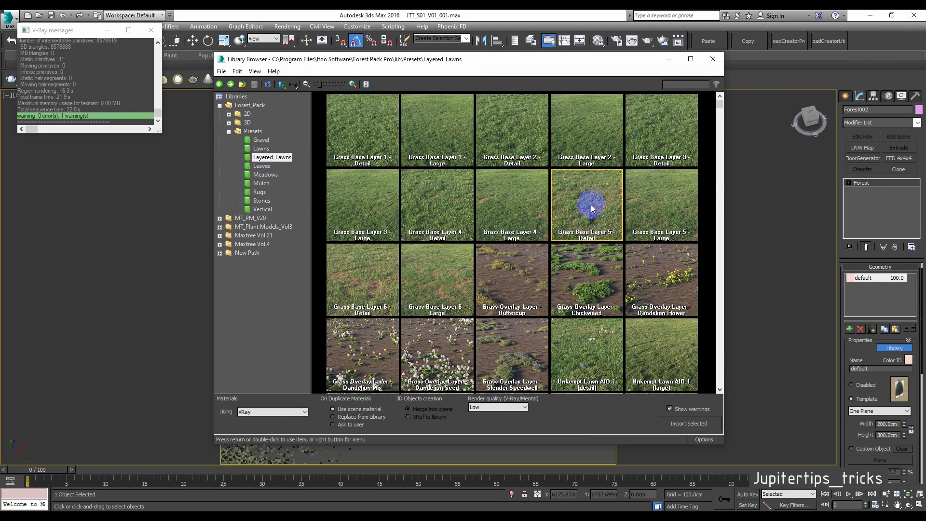
scroll(597, 207, down, 2)
scroll(593, 217, up, 2)
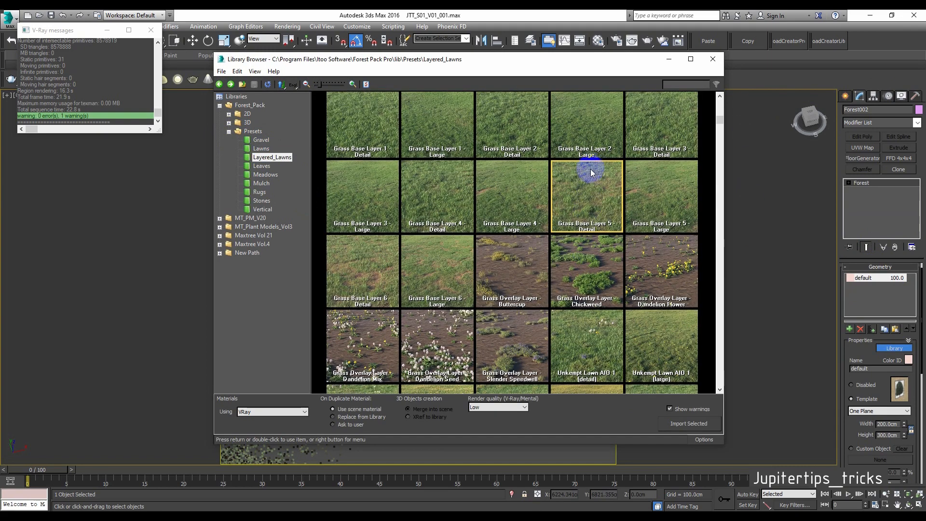
click(709, 422)
click(463, 310)
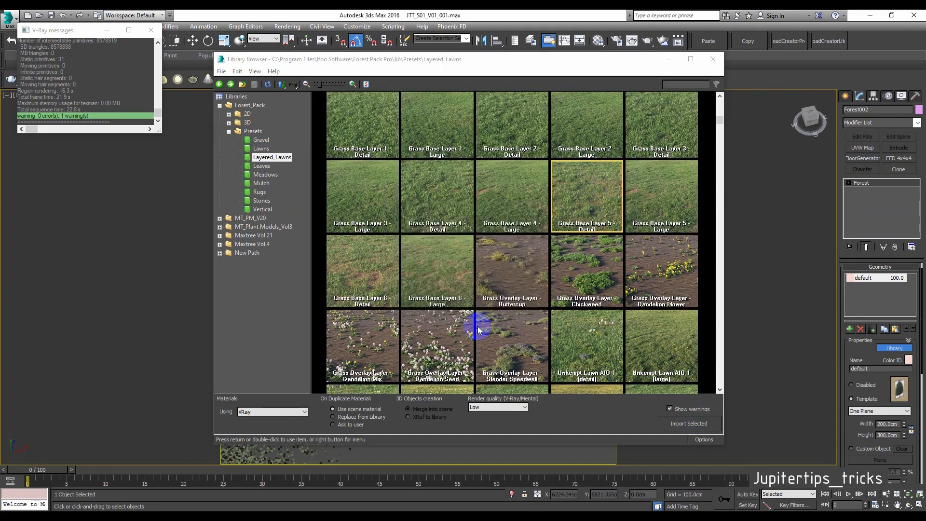
click(462, 309)
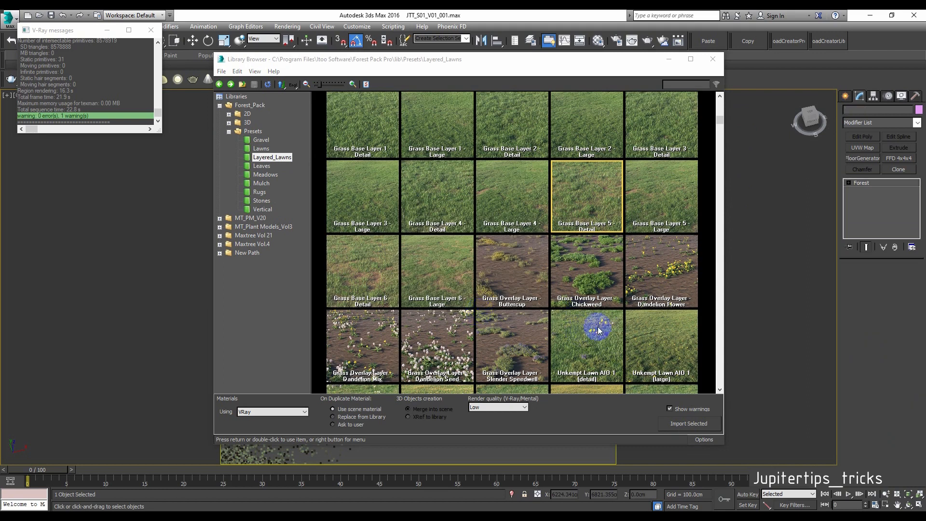
double_click(664, 322)
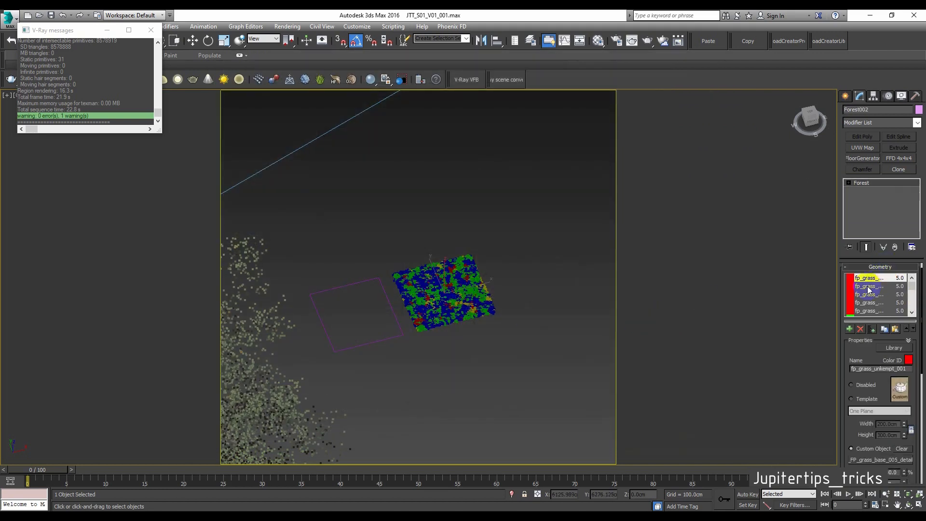
Assign the ground plane as the distribution surface of the grass Forest object.
click(879, 266)
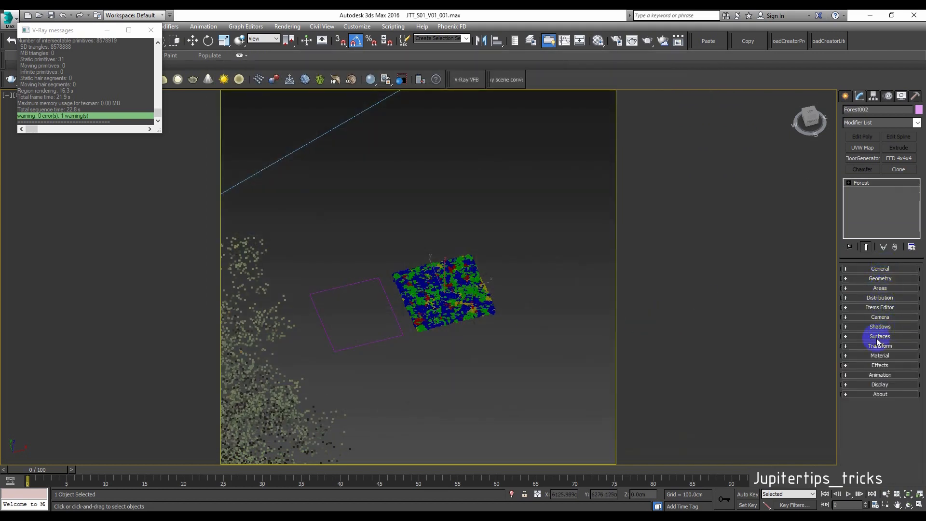
click(879, 336)
click(851, 325)
scroll(495, 264, down, 5)
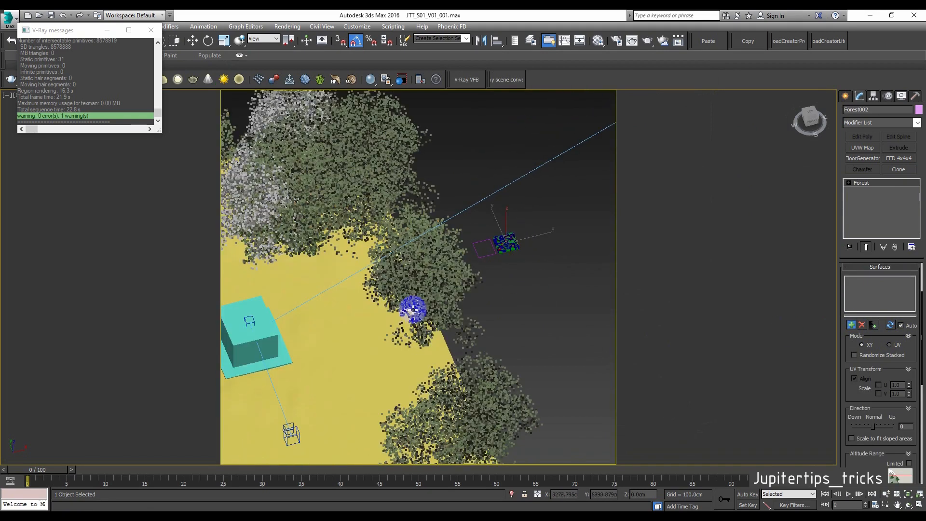
click(325, 365)
Add a new paint area to the grass Forest object's area list.
click(878, 267)
click(881, 287)
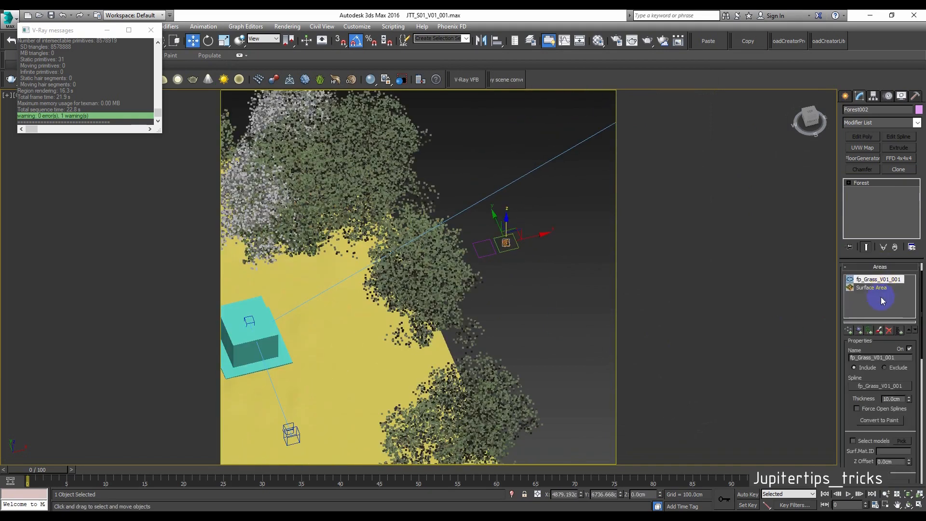
click(879, 331)
scroll(376, 327, up, 4)
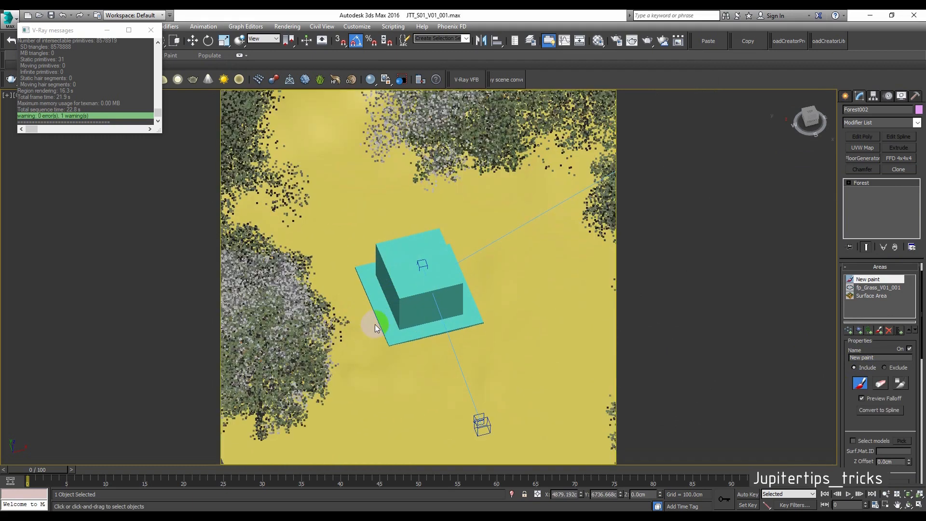
Set the paint brush's maximum size to 300 cm and paint a grass strip beside the building's near corner.
click(899, 383)
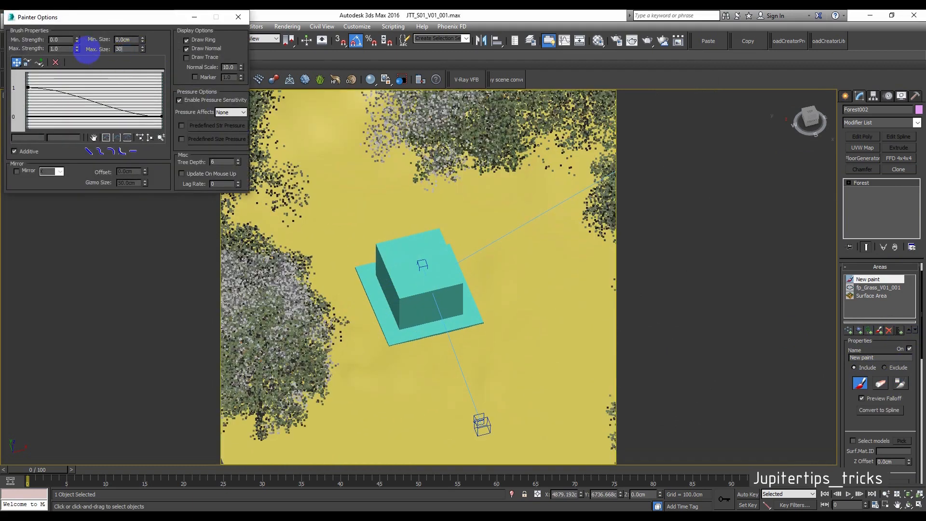
click(245, 19)
scroll(270, 145, down, 3)
mouse_move(324, 260)
mouse_down()
mouse_move(340, 328)
mouse_move(372, 322)
mouse_up()
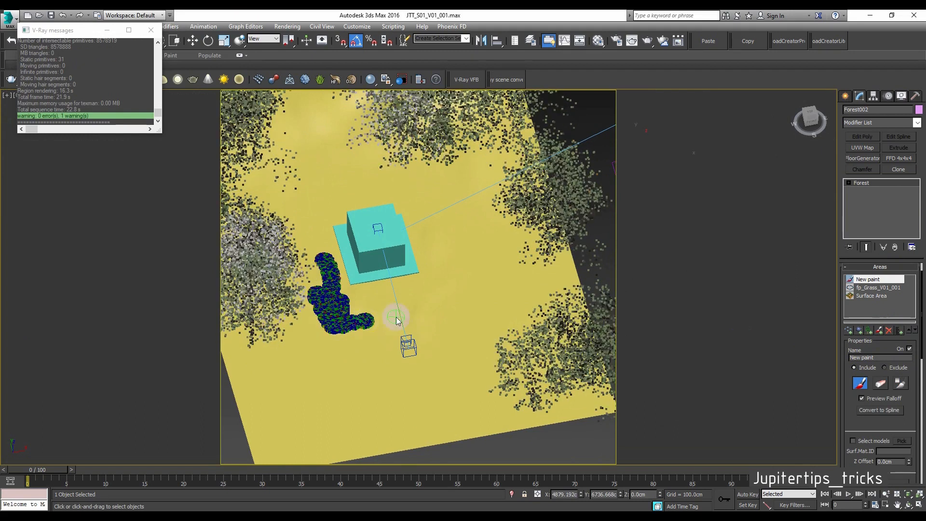
Enlarge the brush's maximum size and paint a wider grass patch in front of the building's corner.
click(899, 382)
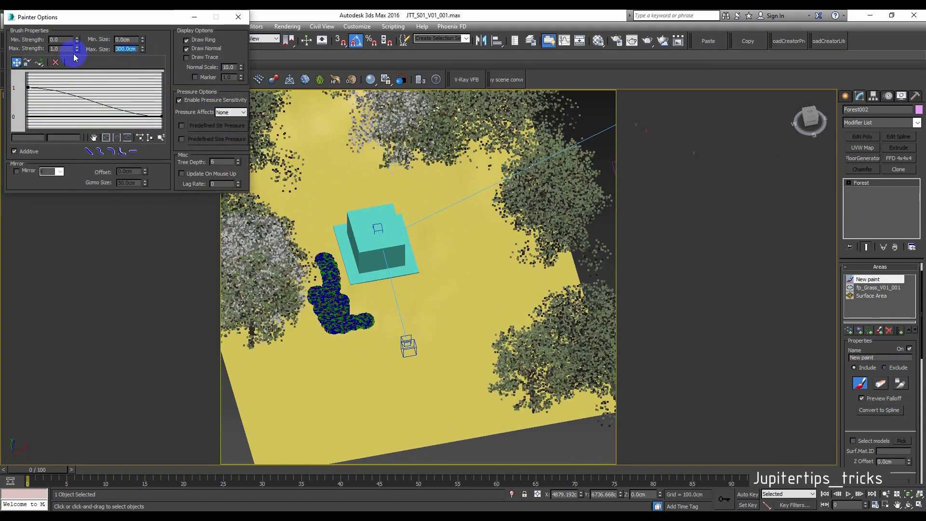
click(238, 17)
scroll(357, 301, up, 5)
mouse_move(366, 319)
mouse_down()
mouse_move(389, 314)
mouse_move(427, 370)
mouse_move(349, 393)
mouse_move(322, 387)
mouse_up()
scroll(318, 385, down, 2)
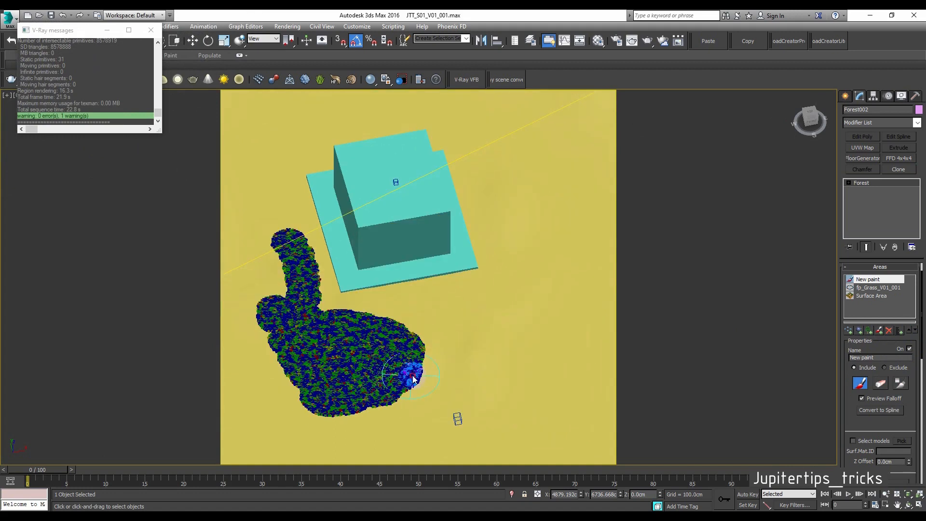
Paint grass across the building's front and along both sides to form a U-shaped lawn.
drag(412, 376, 475, 353)
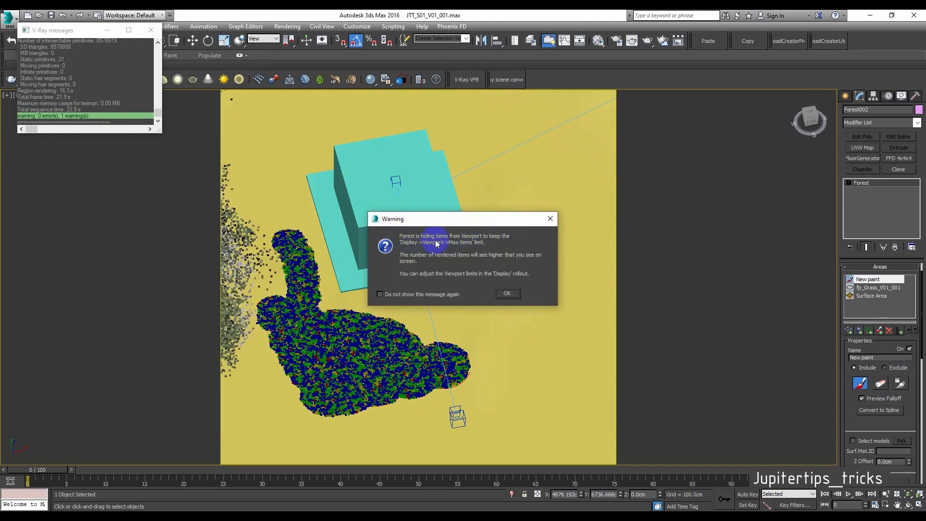
click(507, 294)
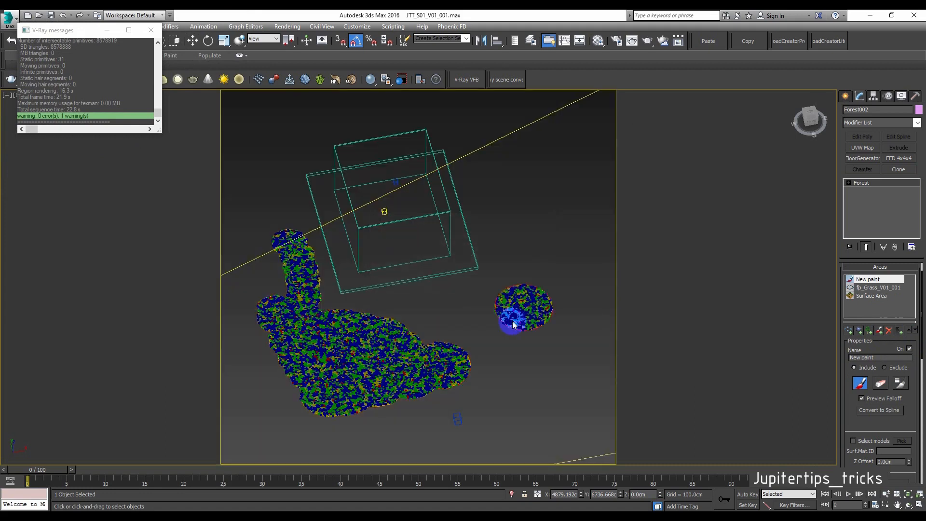
mouse_move(512, 319)
mouse_down()
mouse_move(407, 331)
mouse_move(432, 310)
mouse_move(505, 304)
mouse_move(492, 351)
mouse_move(451, 366)
mouse_up()
scroll(450, 366, down, 2)
mouse_move(513, 293)
mouse_down()
mouse_move(479, 204)
mouse_move(498, 186)
mouse_move(560, 324)
mouse_move(515, 358)
mouse_move(456, 378)
mouse_move(370, 383)
mouse_move(322, 316)
mouse_move(287, 229)
mouse_move(310, 238)
mouse_move(316, 264)
mouse_up()
Turn off adaptive degradation and set the grass Forest's maximum viewport items to 5000000.
click(656, 505)
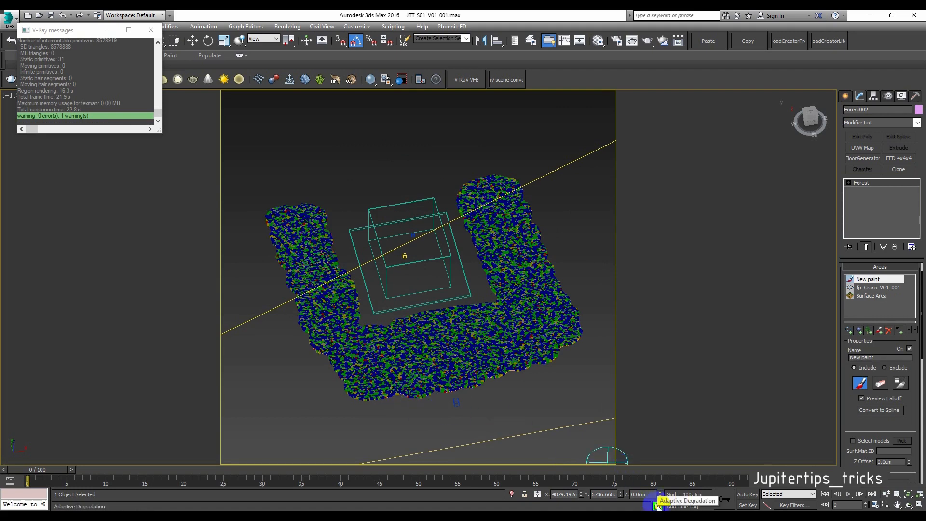
alt+middle_drag(351, 322, 378, 316)
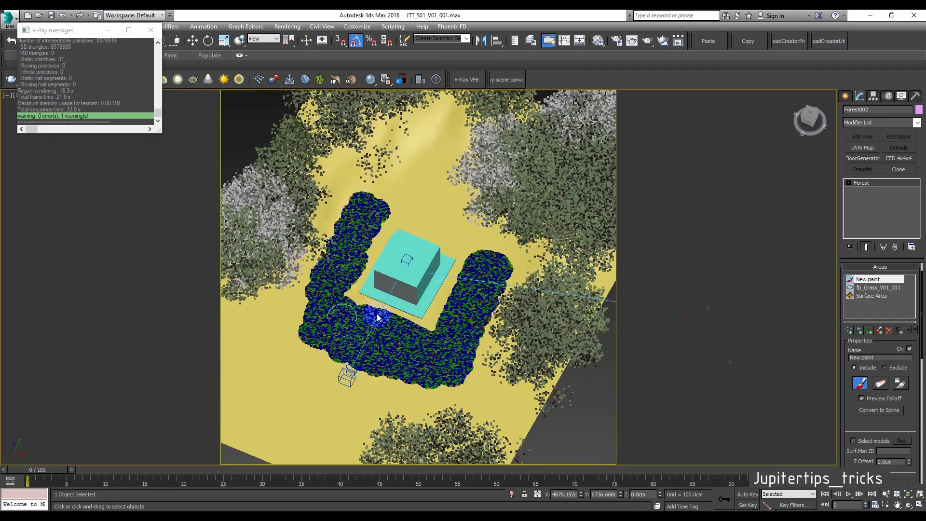
click(883, 268)
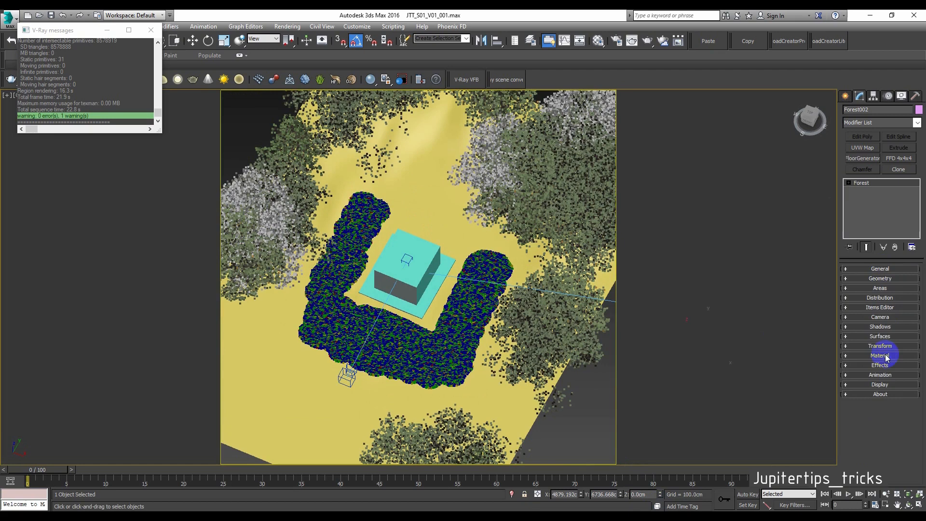
click(879, 384)
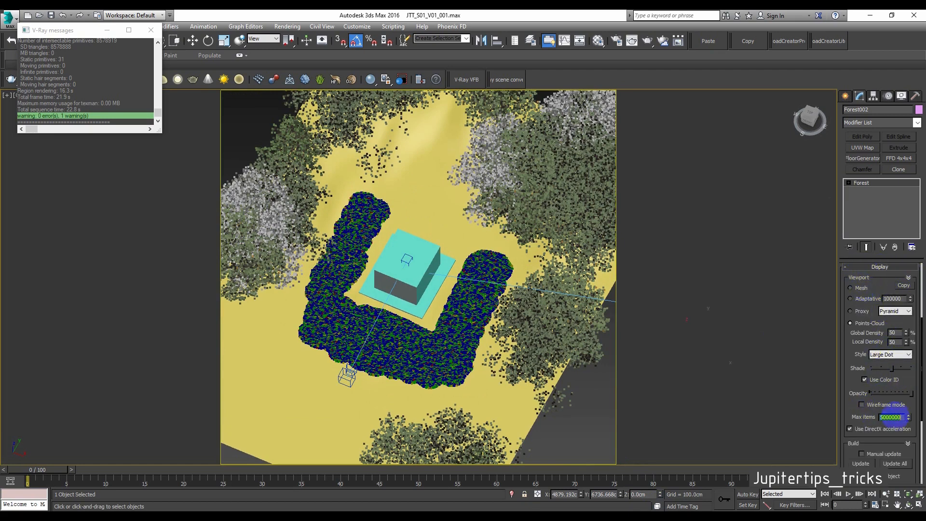
click(869, 266)
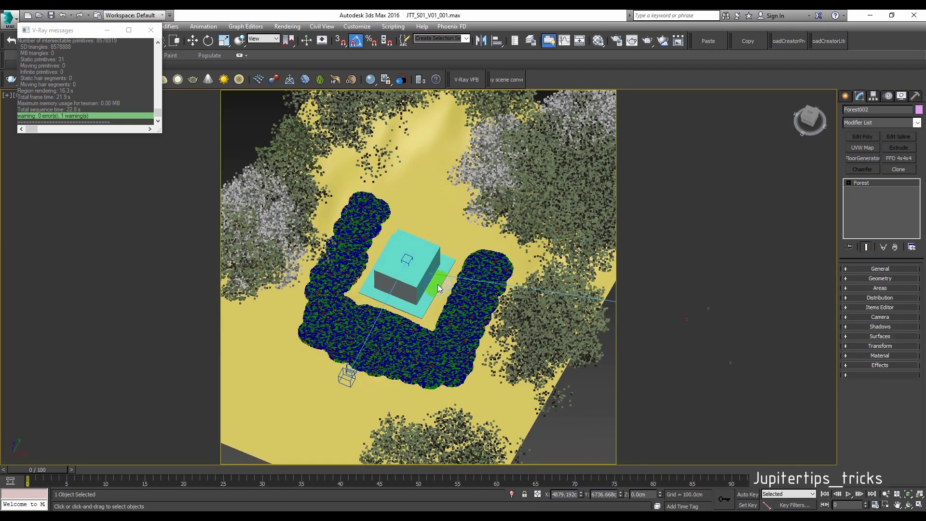
Set the grass distribution density to 1500 cm in X units.
click(880, 288)
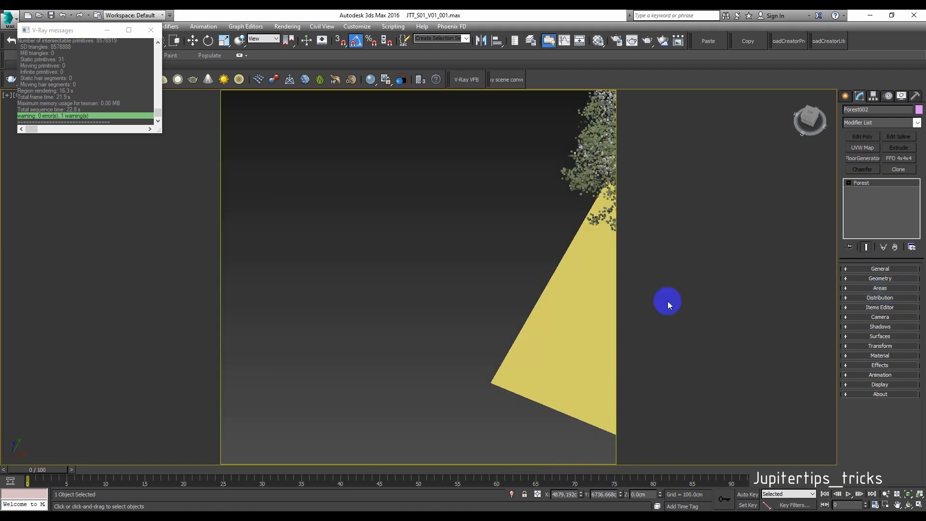
click(875, 299)
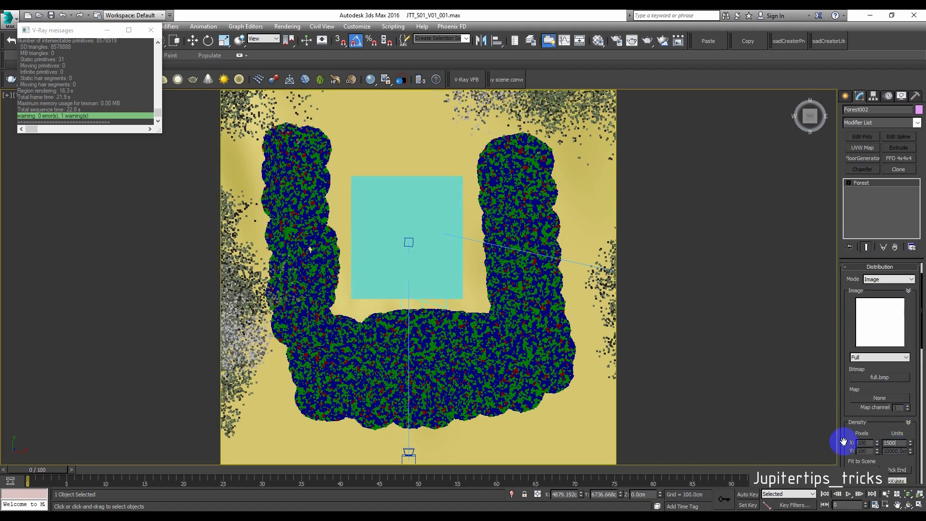
click(545, 315)
Extend the painted grass outward around the building on the ground plane in the top view.
middle_drag(495, 203, 512, 260)
mouse_move(251, 272)
mouse_down()
mouse_move(260, 213)
mouse_move(290, 422)
mouse_move(349, 374)
mouse_move(338, 269)
mouse_move(348, 198)
mouse_move(384, 386)
mouse_move(549, 378)
mouse_move(566, 347)
mouse_move(552, 227)
mouse_move(503, 374)
mouse_up()
scroll(349, 374, up, 3)
scroll(205, 293, down, 6)
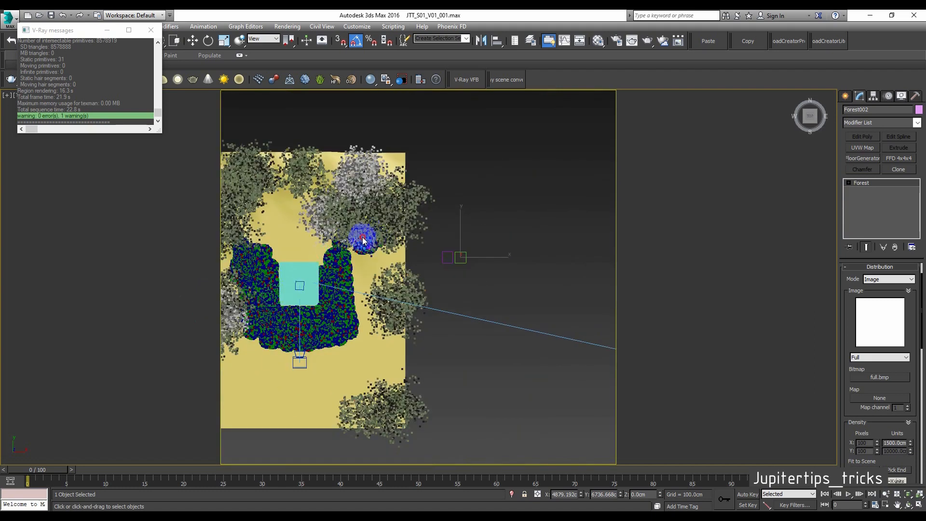
Switch to the camera view and render the lower region with the grass.
key(c)
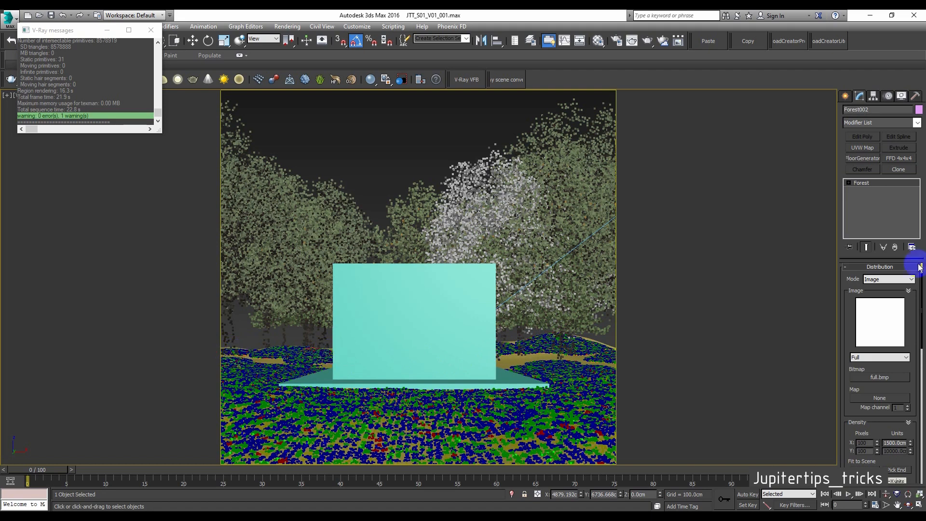
click(843, 97)
click(647, 40)
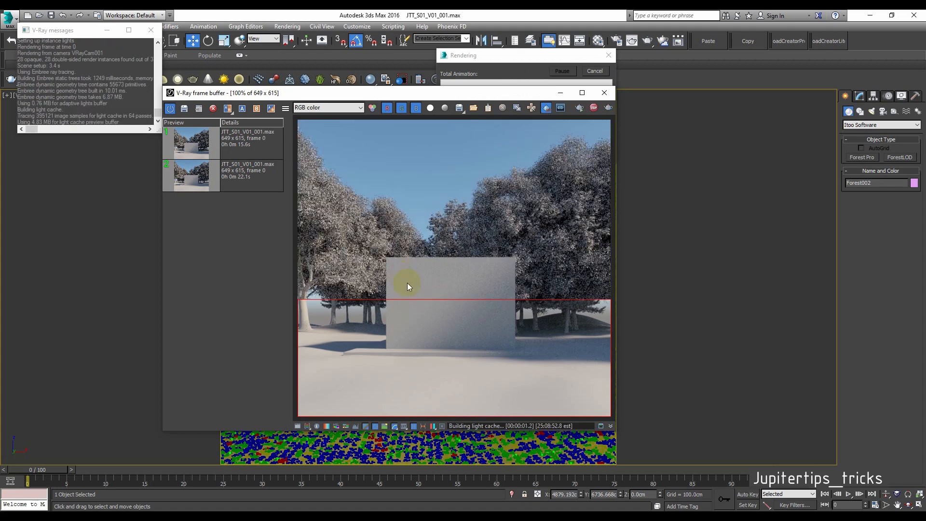
Examine the rendered grass up close in the foreground and around the building's base.
scroll(392, 357, up, 2)
scroll(392, 357, up, 1)
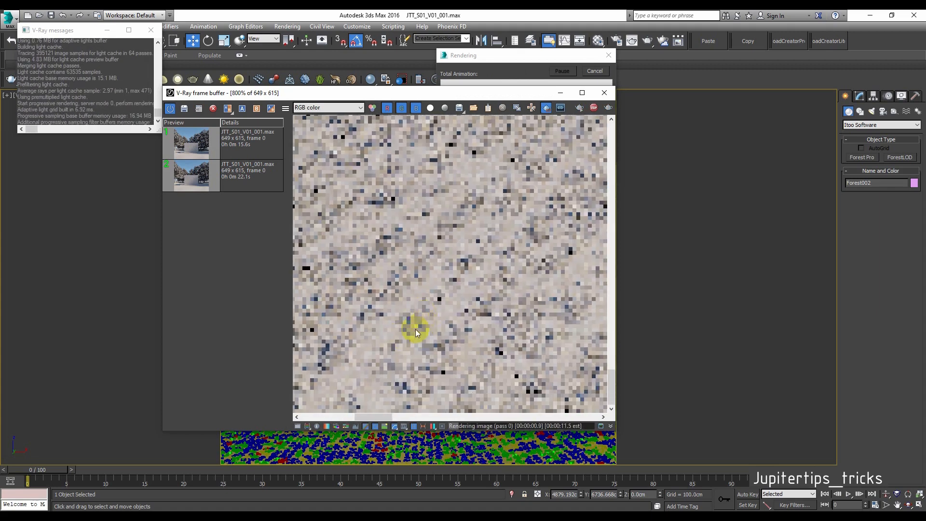
scroll(451, 332, down, 1)
middle_drag(453, 333, 562, 294)
scroll(425, 268, down, 1)
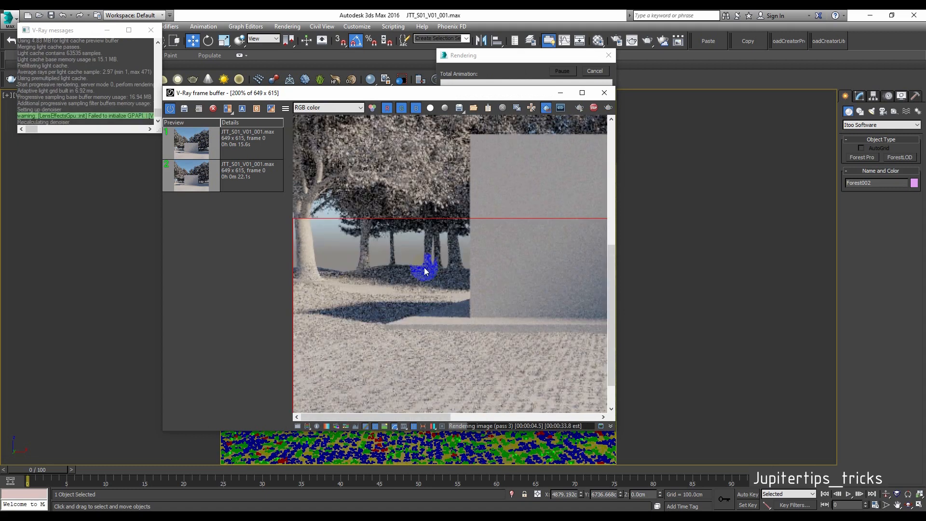
scroll(321, 306, down, 1)
scroll(518, 333, up, 1)
middle_drag(519, 333, 497, 288)
scroll(475, 316, up, 1)
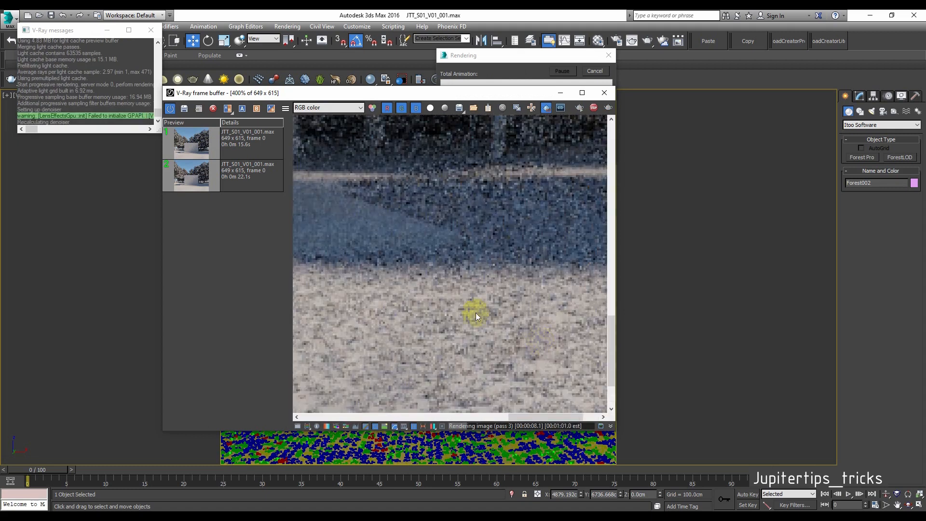
scroll(475, 343, down, 2)
scroll(338, 392, up, 2)
middle_drag(346, 394, 404, 339)
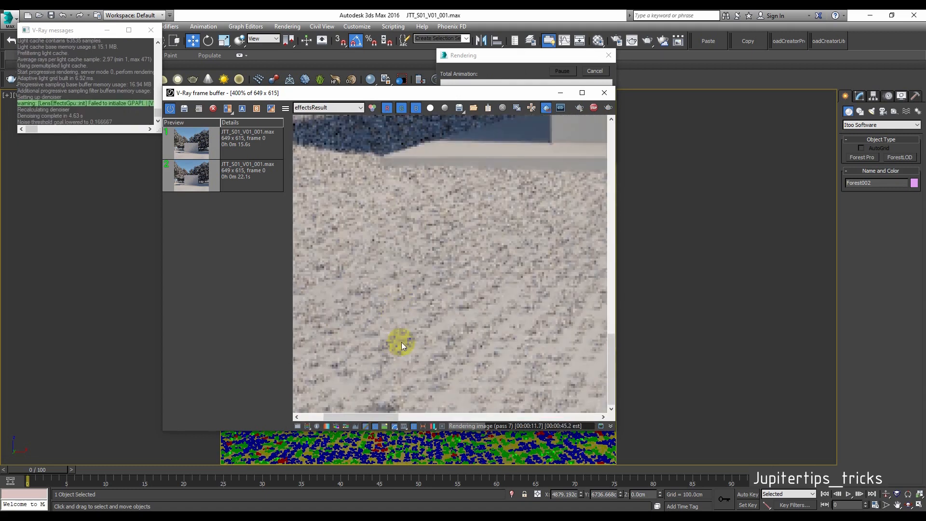
scroll(401, 342, down, 2)
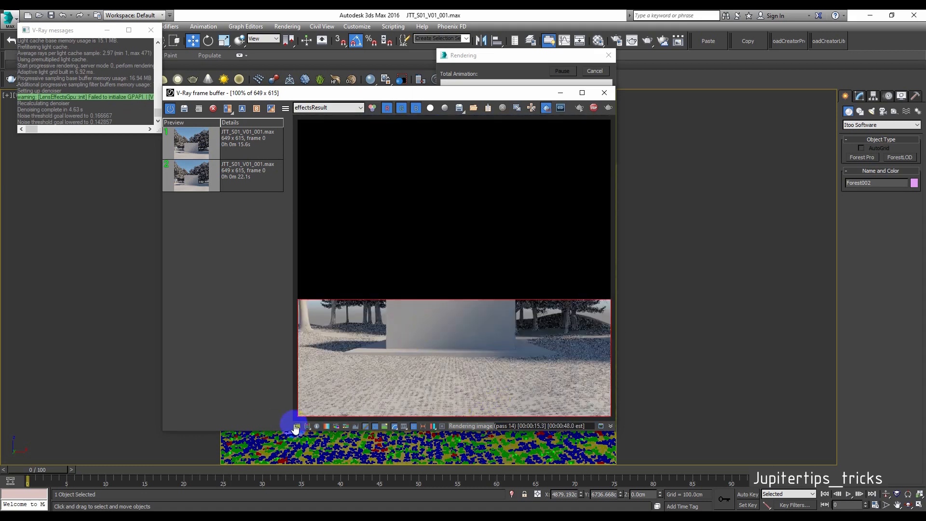
Close the render and try the Dense distribution map on the grass Forest object.
click(604, 93)
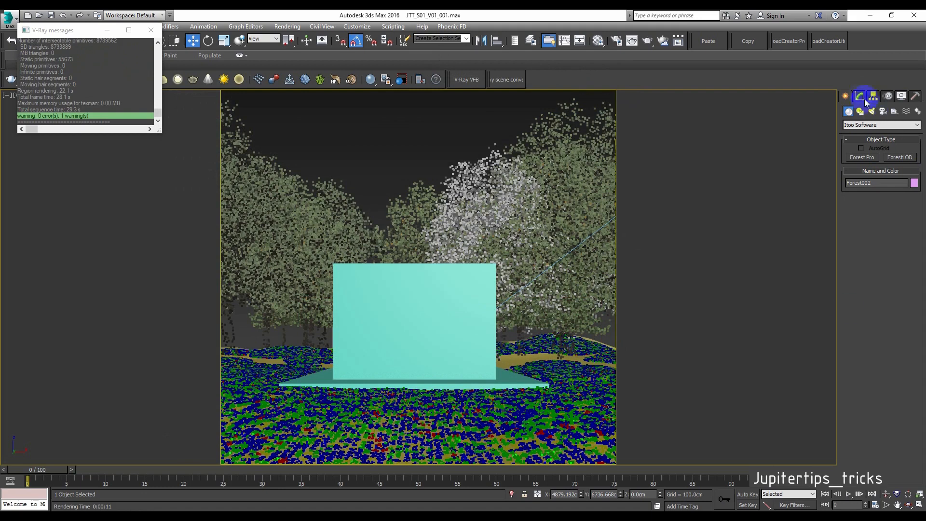
click(860, 96)
click(506, 289)
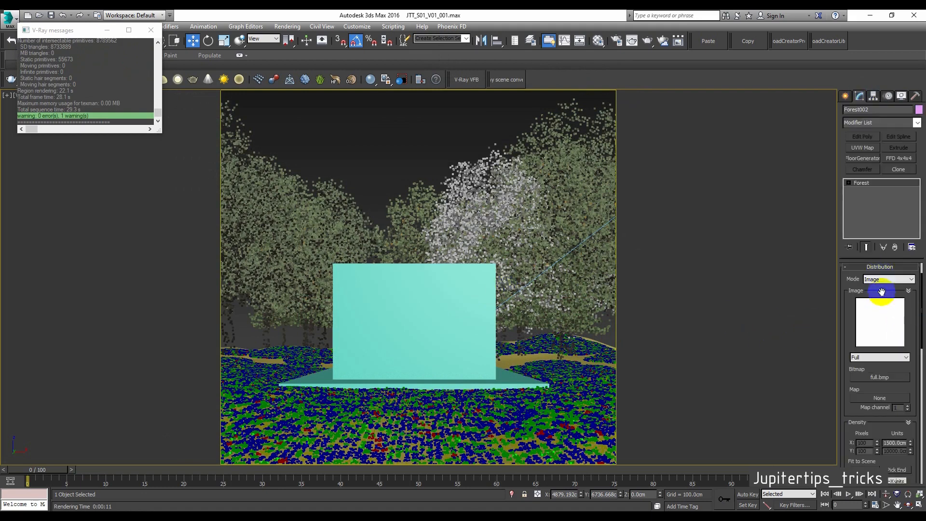
click(872, 357)
click(858, 167)
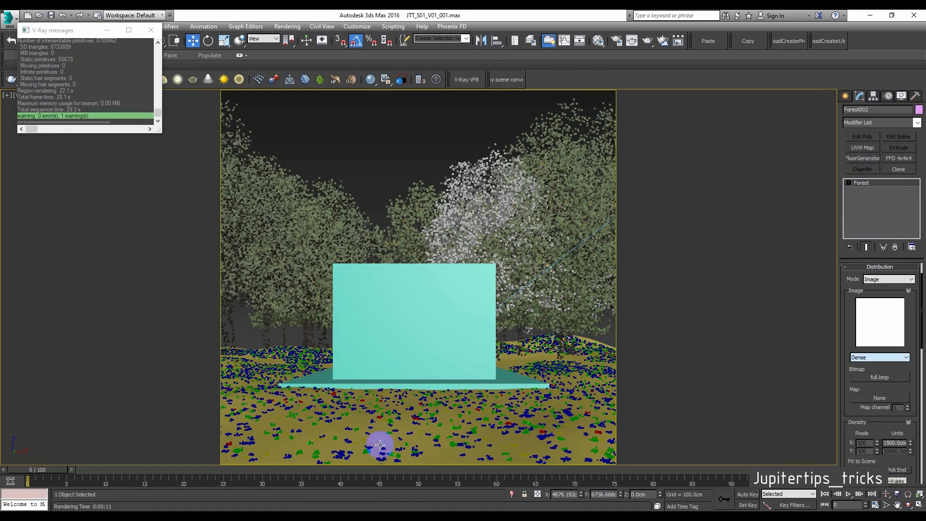
Set the grass distribution map back to Full and its density to 800 cm in X units.
click(878, 357)
click(856, 173)
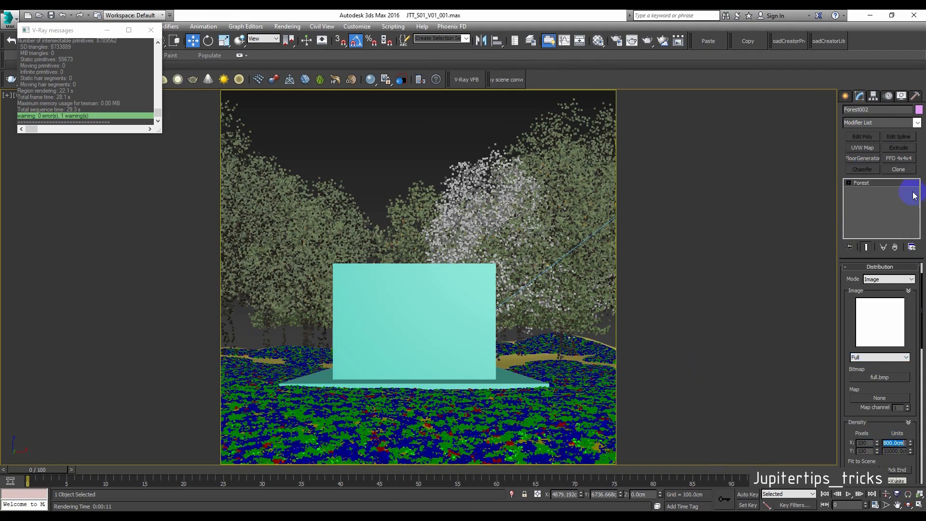
Open the V-Ray frame buffer and render the camera region again with the denser grass.
click(845, 96)
right_click(391, 147)
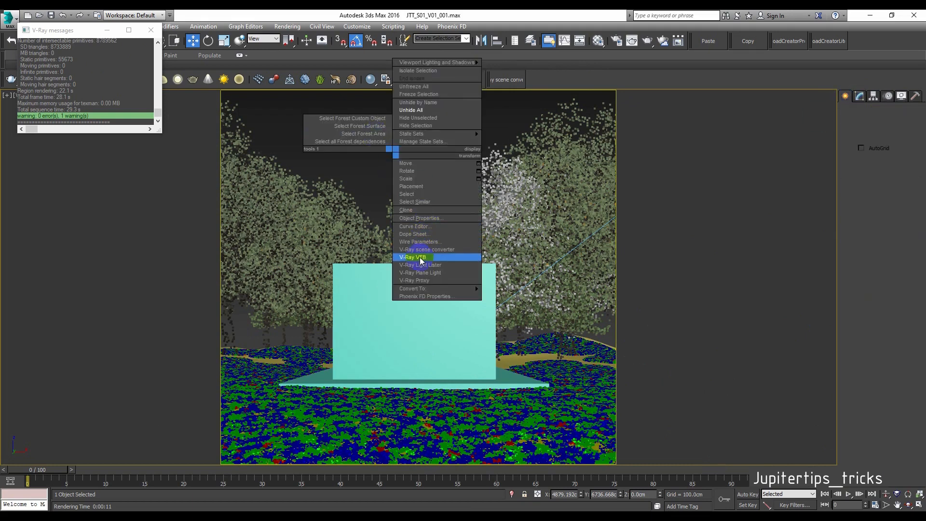
click(448, 259)
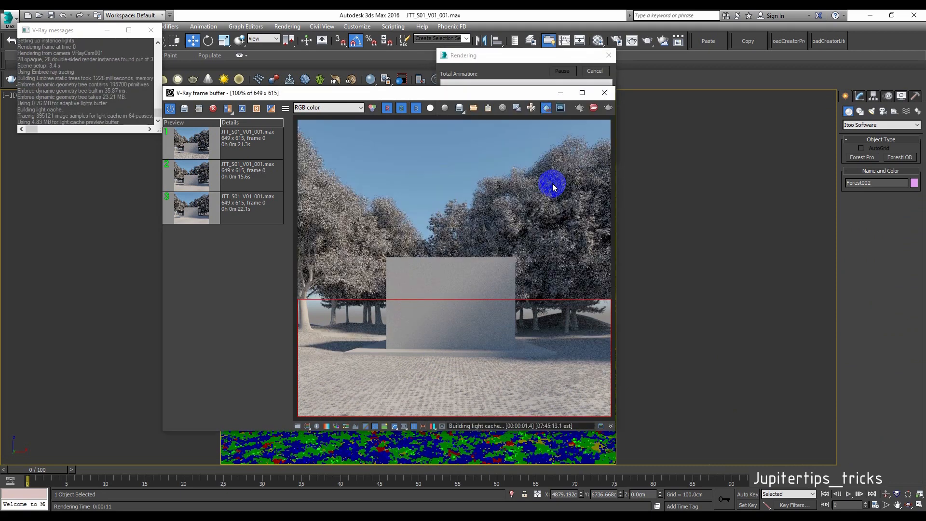
Examine the density and coverage of the grass in the new render, up close and as a whole.
scroll(358, 363, up, 2)
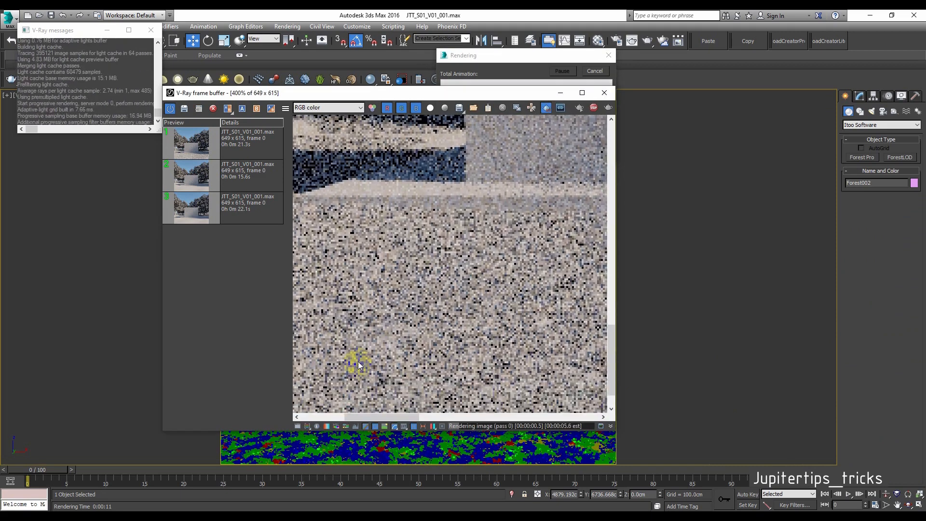
scroll(412, 337, down, 2)
scroll(413, 351, up, 2)
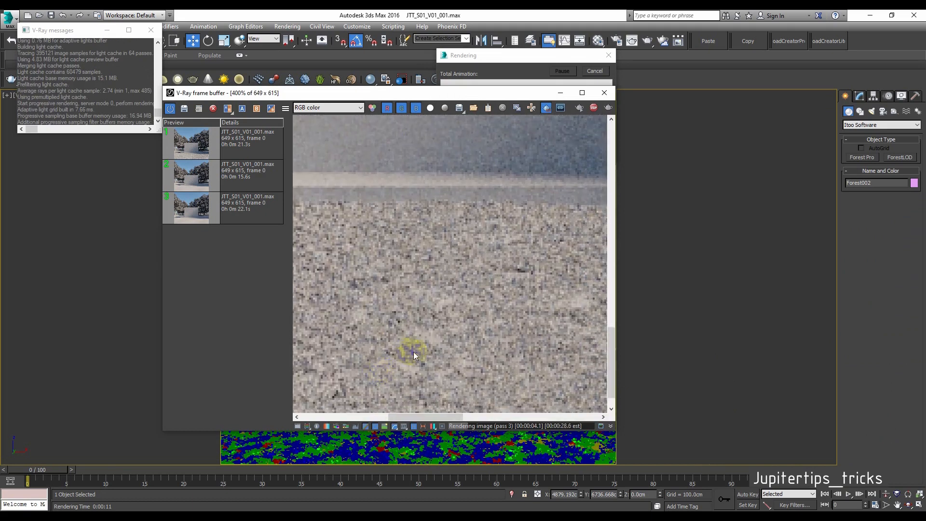
scroll(407, 352, down, 2)
scroll(543, 284, up, 1)
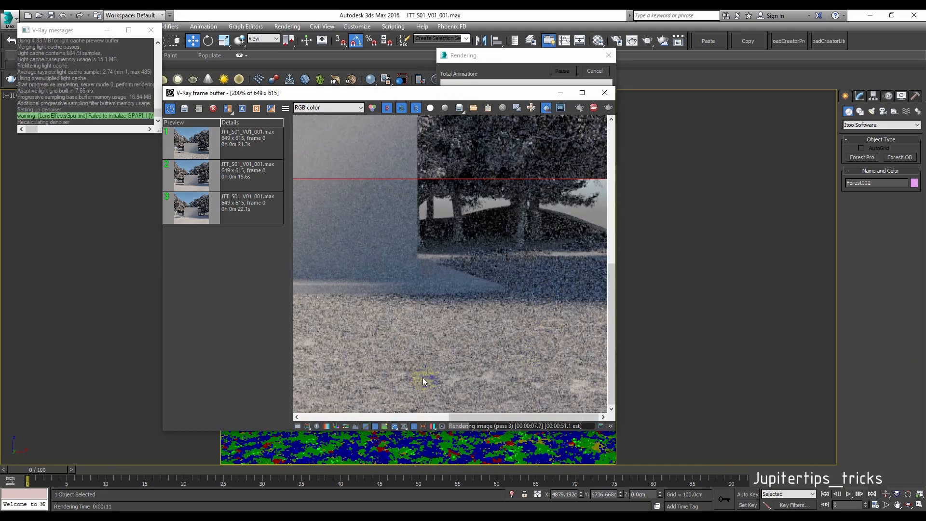
scroll(500, 367, down, 1)
scroll(355, 358, up, 2)
scroll(384, 343, down, 2)
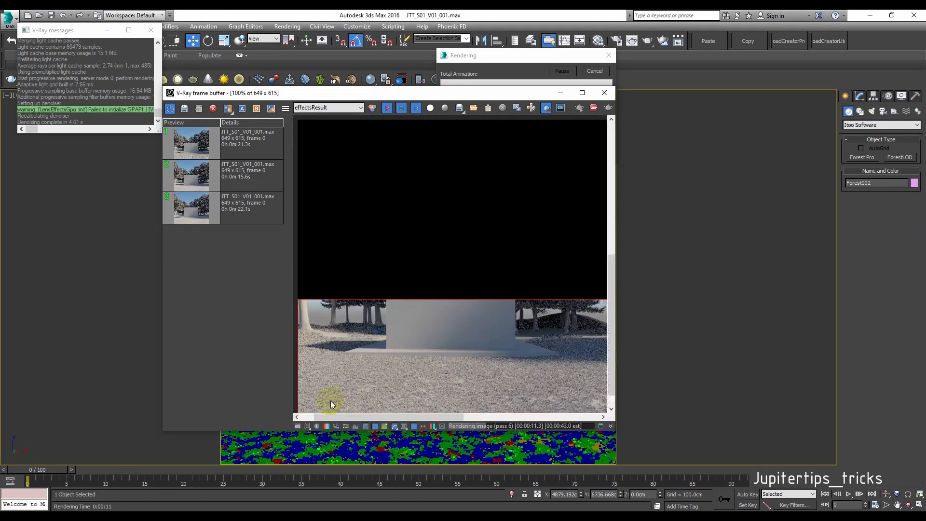
scroll(331, 401, up, 2)
scroll(380, 337, down, 2)
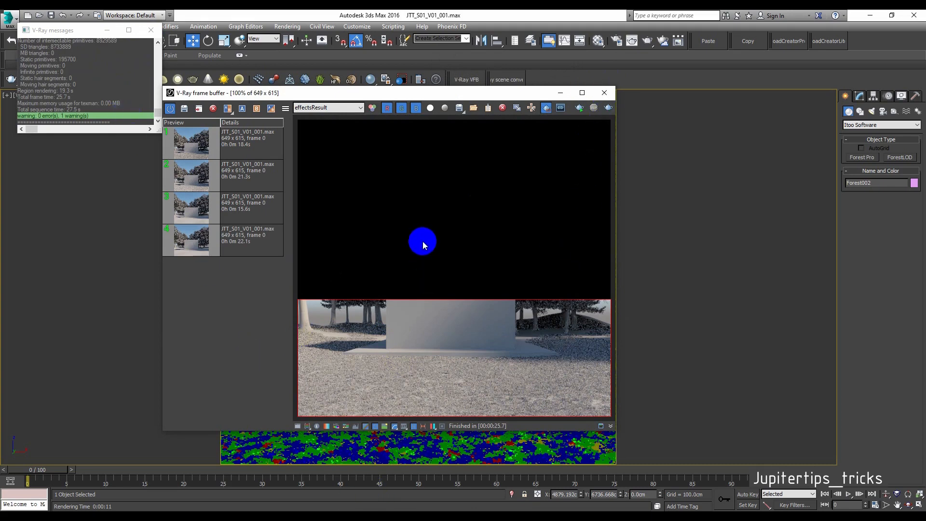
scroll(423, 241, down, 1)
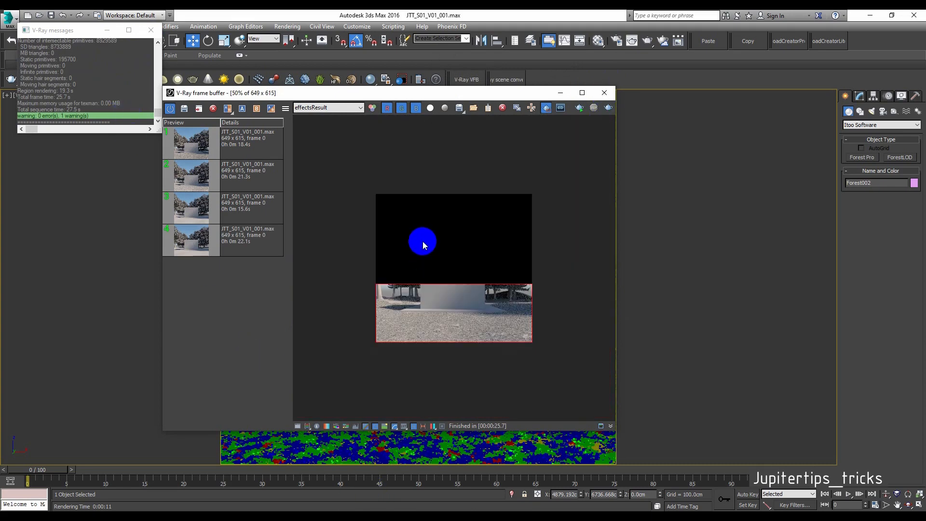
Close the V-Ray frame buffer and message log, and select the tree Forest object in the camera view.
click(603, 93)
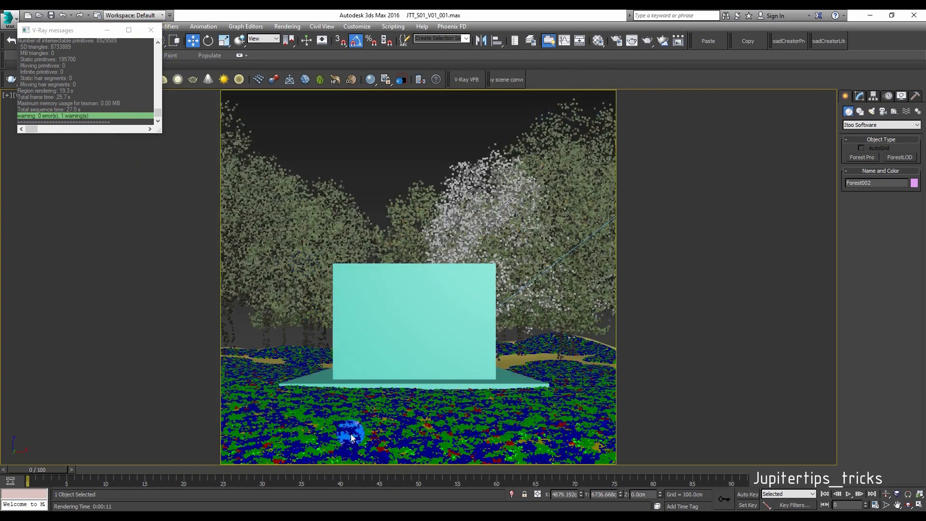
click(151, 30)
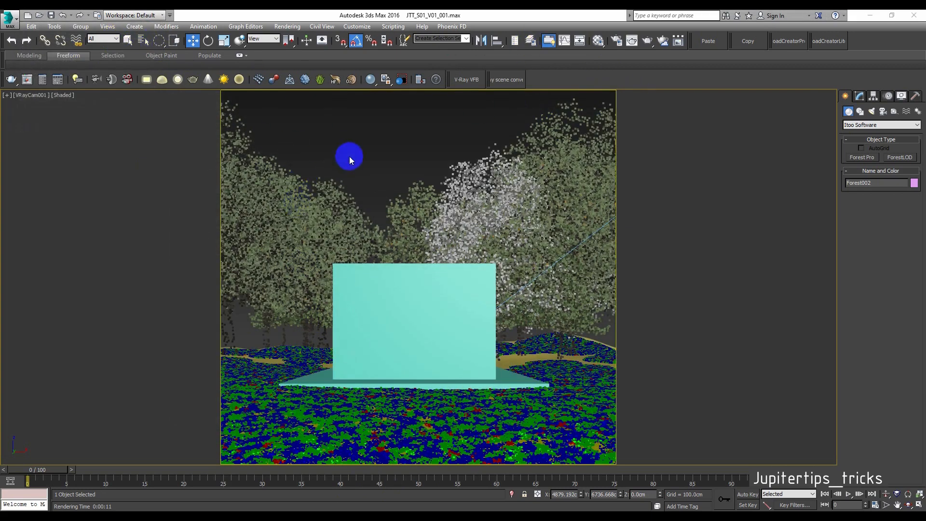
click(303, 225)
drag(302, 225, 444, 176)
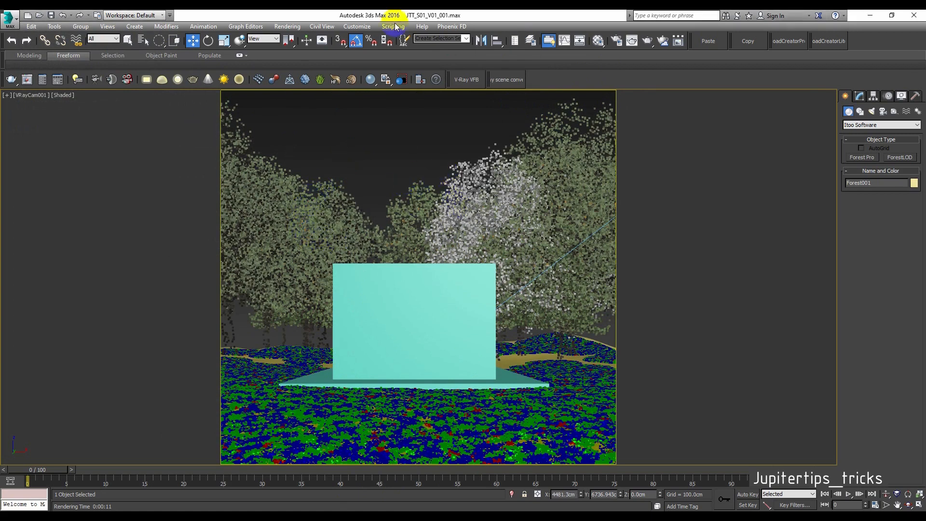
Move the selected tree Forest object to a new layer named "fo" and hide that layer.
click(532, 41)
click(270, 163)
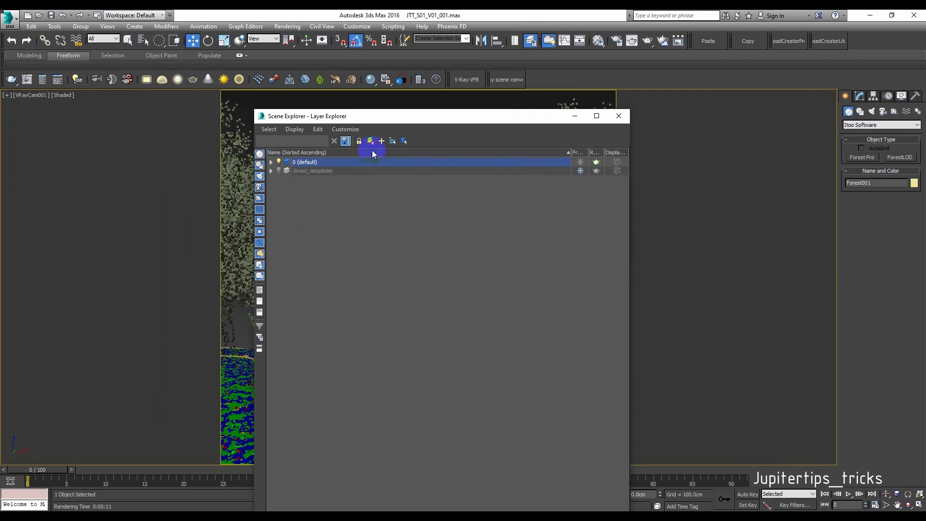
text(fo)
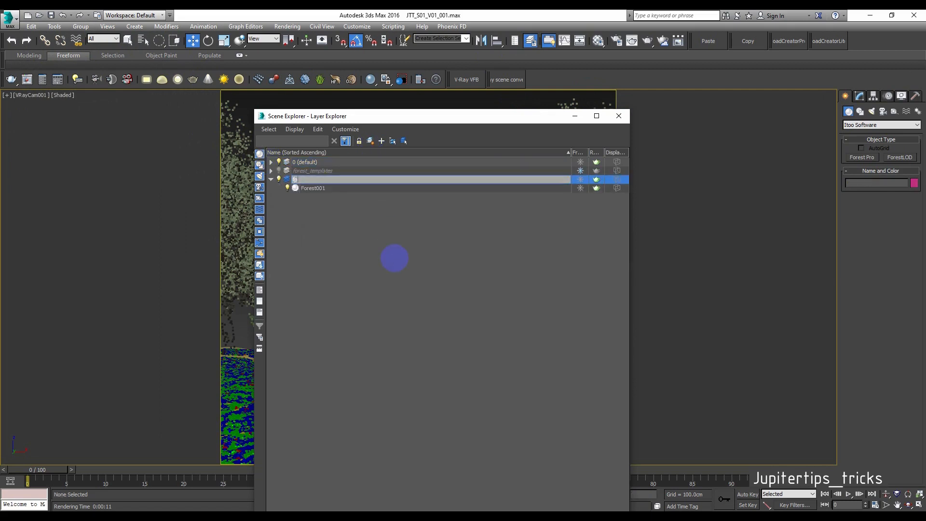
key(Return)
click(270, 180)
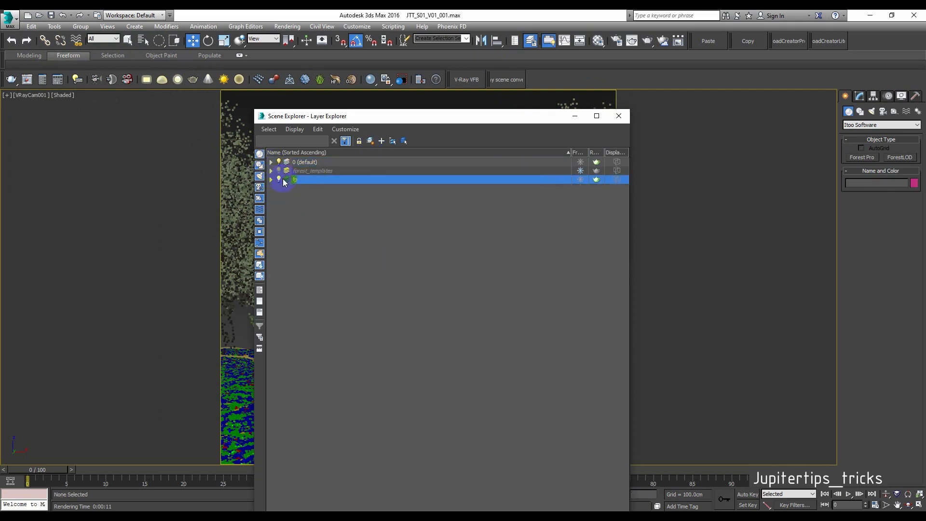
click(618, 116)
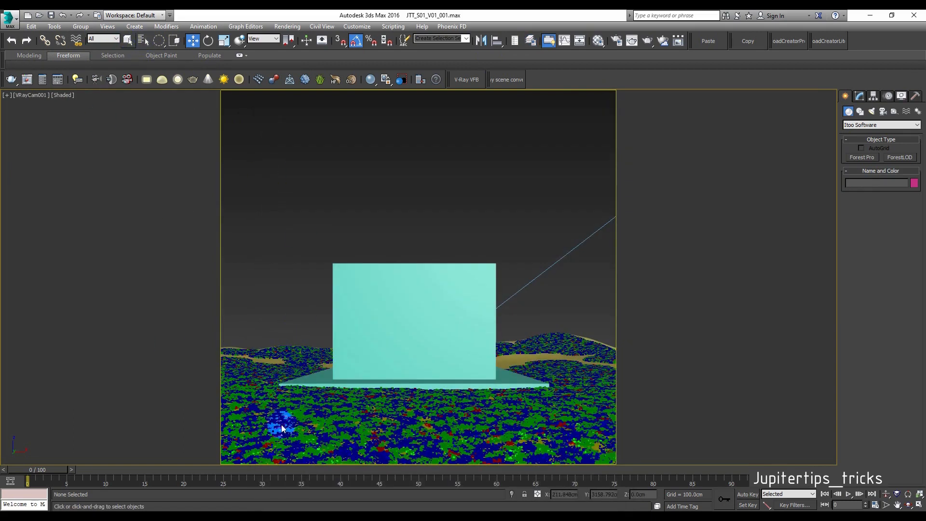
Select the grass Forest object and open its Transform settings at the Scale options.
key(q)
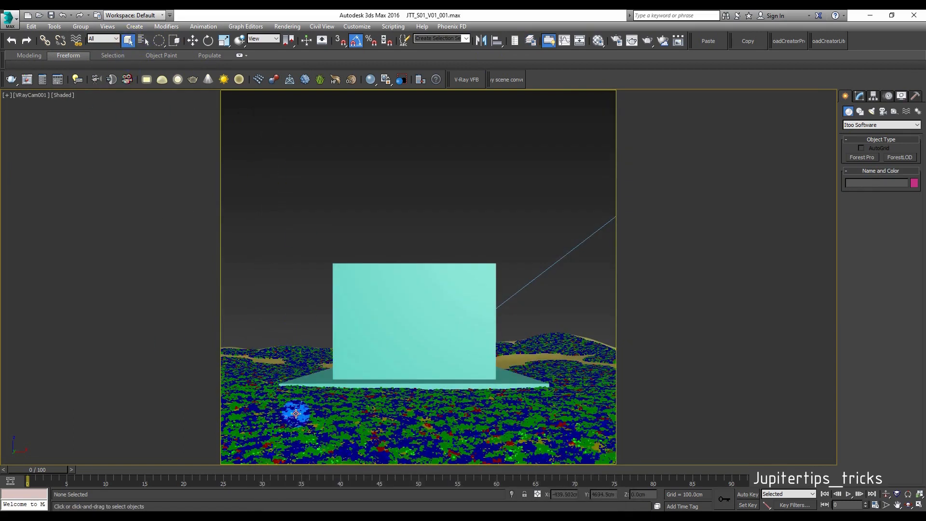
click(296, 414)
click(860, 98)
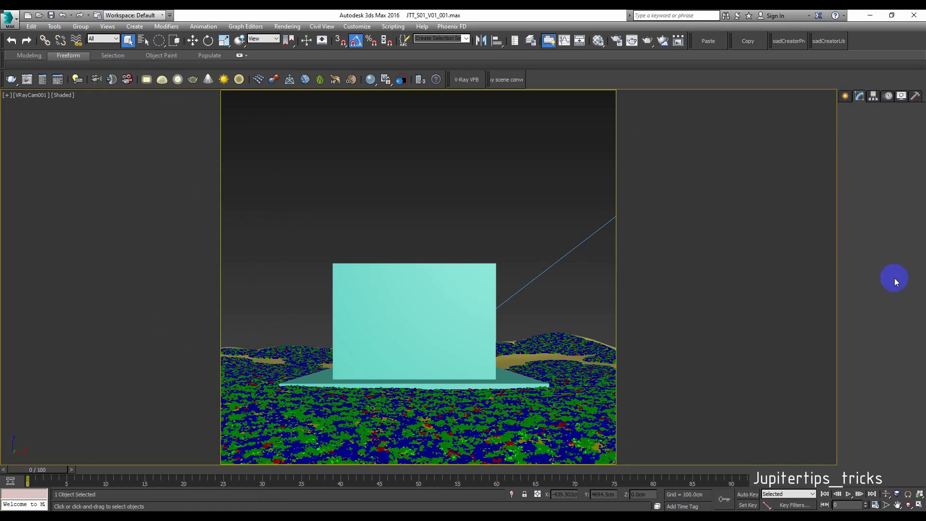
click(879, 269)
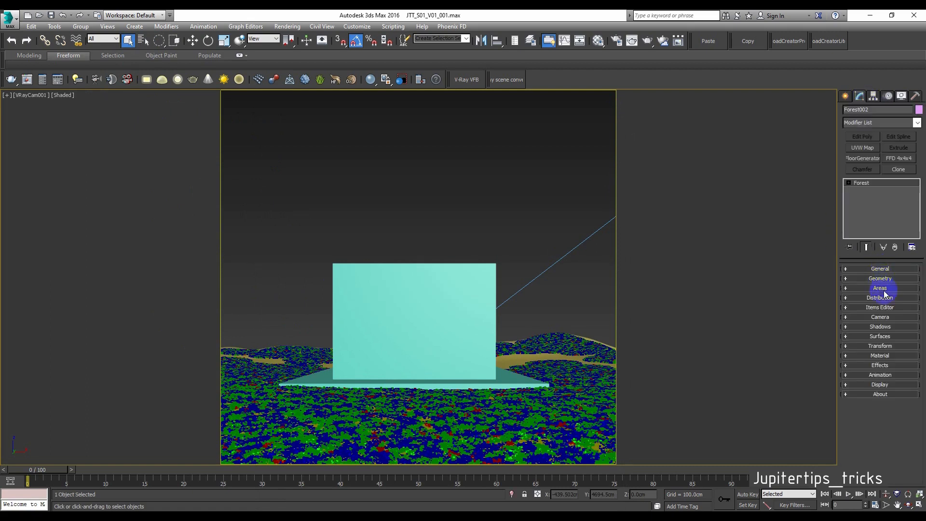
click(880, 269)
click(881, 268)
click(881, 347)
scroll(854, 385, down, 5)
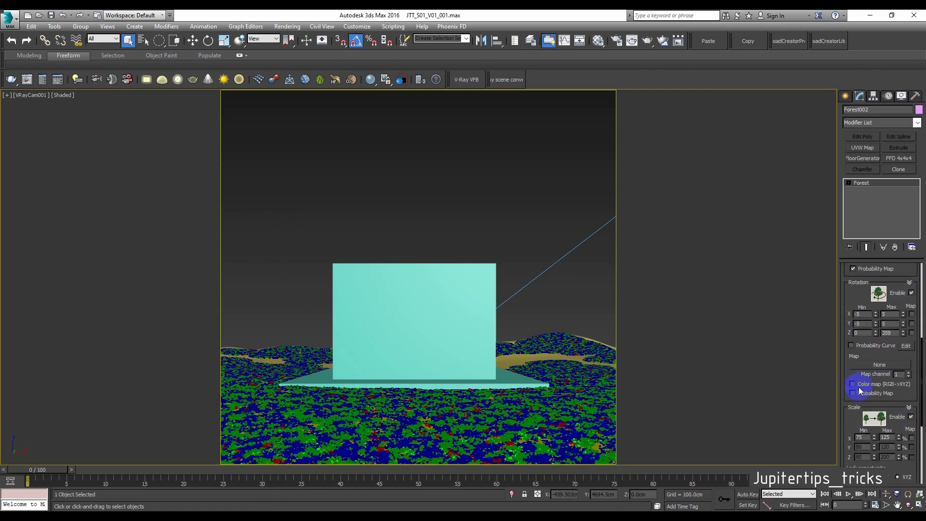
scroll(854, 421, down, 1)
Set the grass's X scale range to a minimum of 90% and a maximum of 190%, trying a 150% maximum first.
click(860, 413)
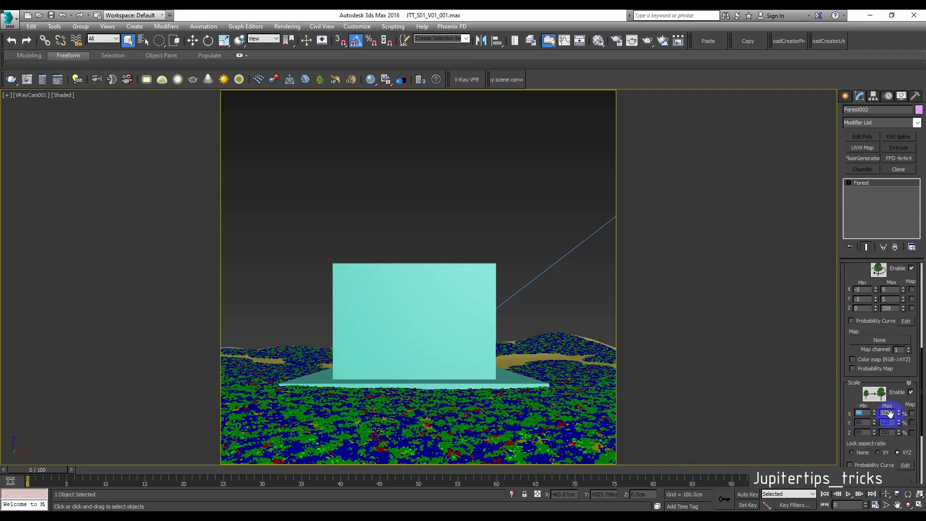
text(125)
click(863, 413)
text(1)
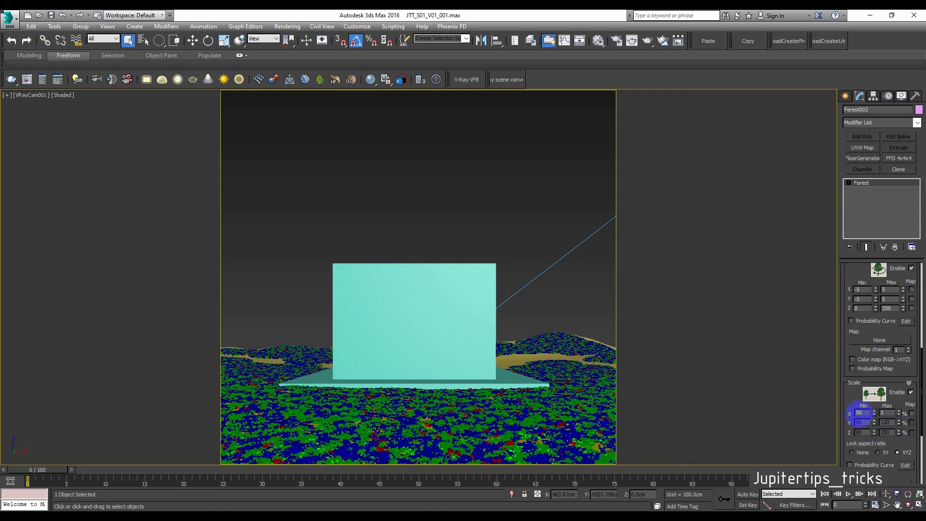
text(50)
key(Return)
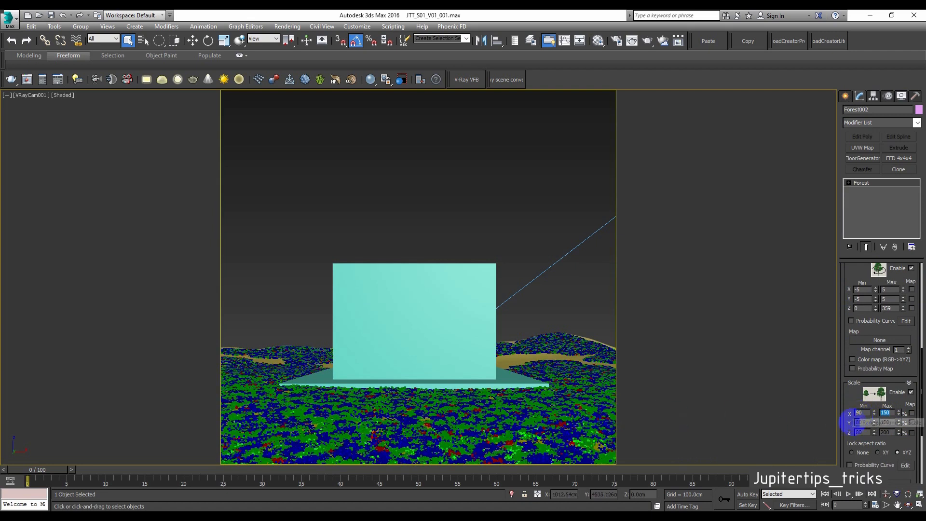
click(859, 412)
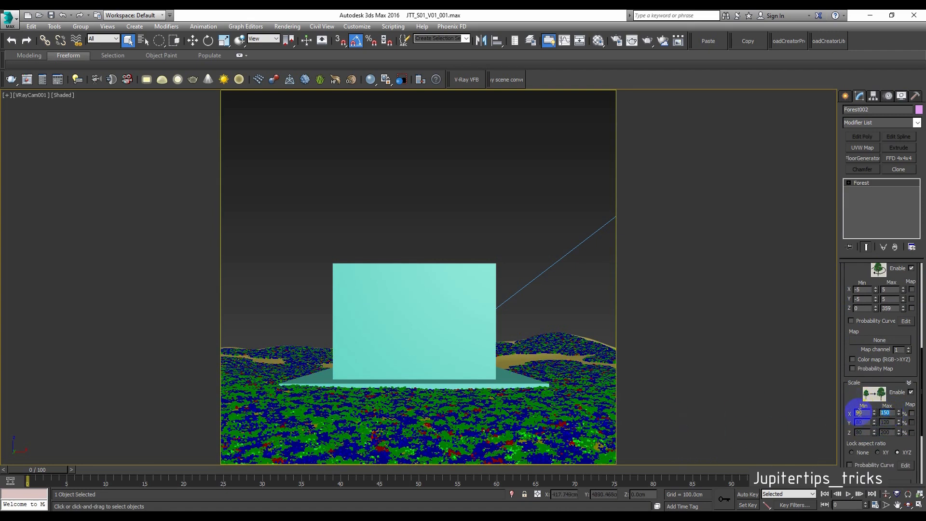
key(Return)
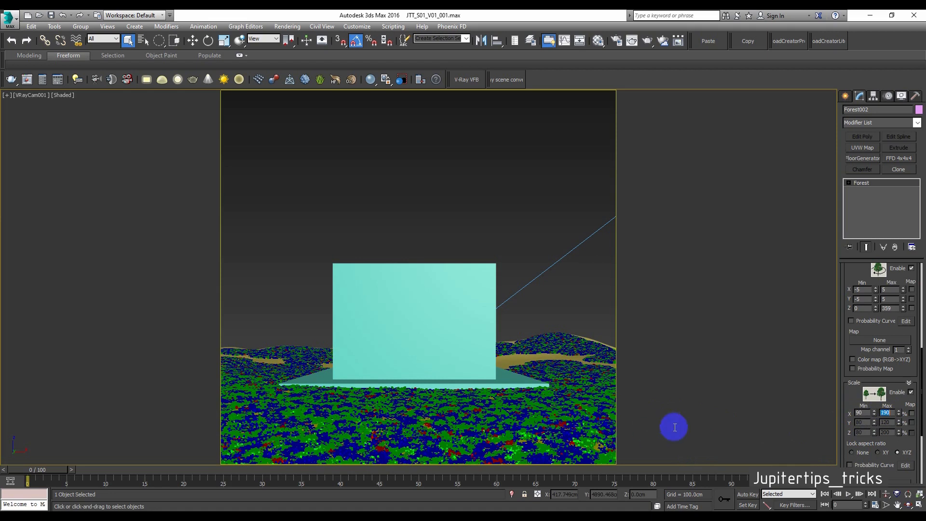
Leave the grass settings and render the camera region again with the larger grass scale.
click(845, 96)
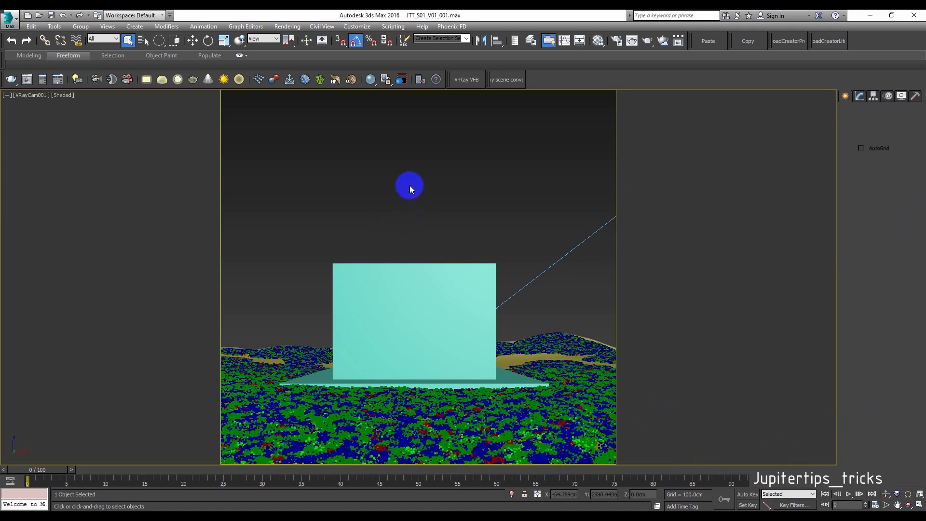
right_click(409, 185)
click(450, 280)
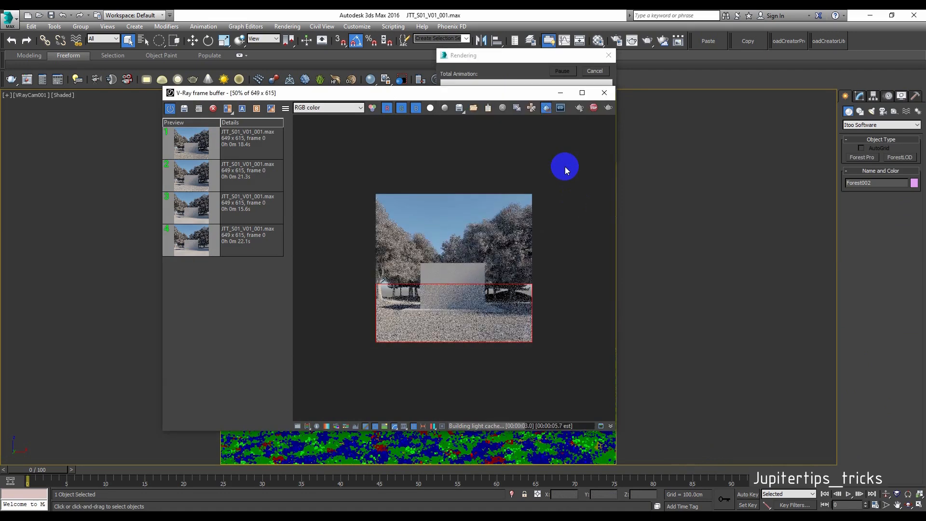
Examine the size and coverage of the grass in the running render, around the building and below the trees.
scroll(439, 308, up, 1)
scroll(366, 354, up, 1)
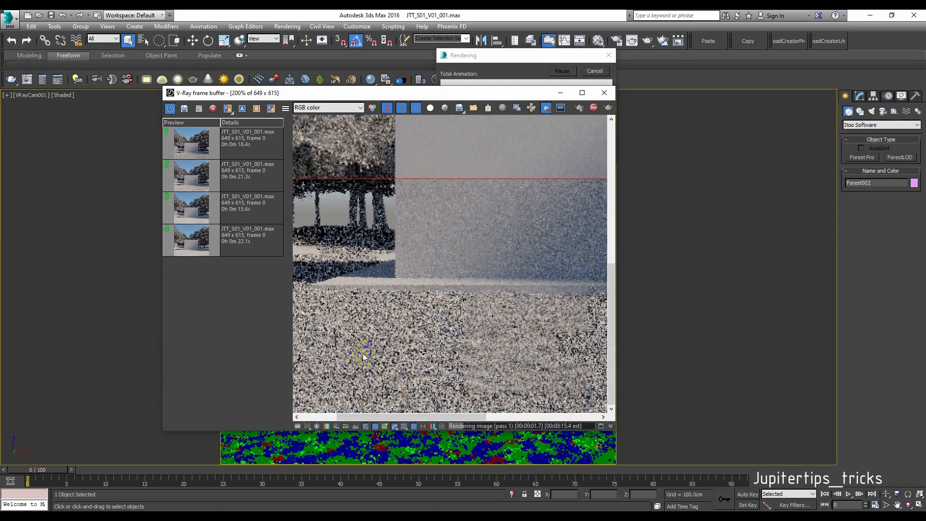
scroll(361, 347, down, 1)
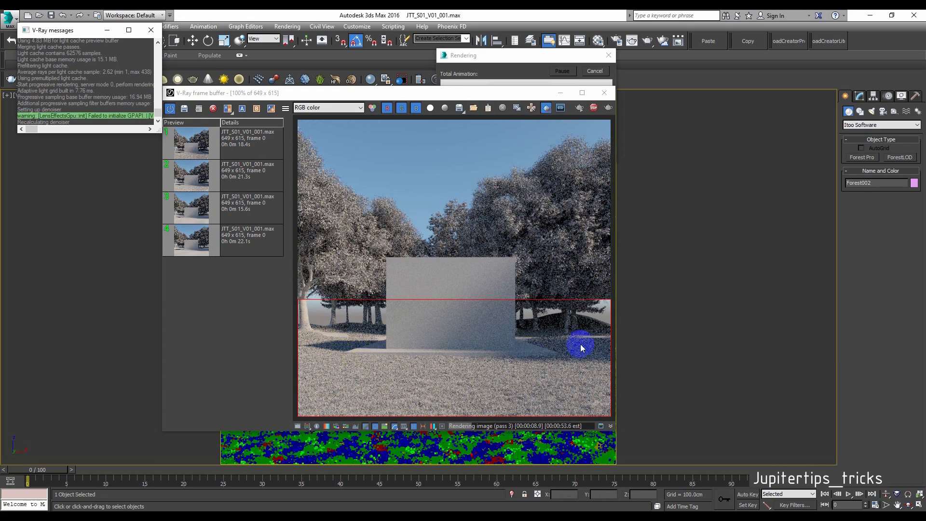
scroll(544, 345, up, 1)
scroll(519, 328, up, 1)
middle_drag(519, 328, 387, 331)
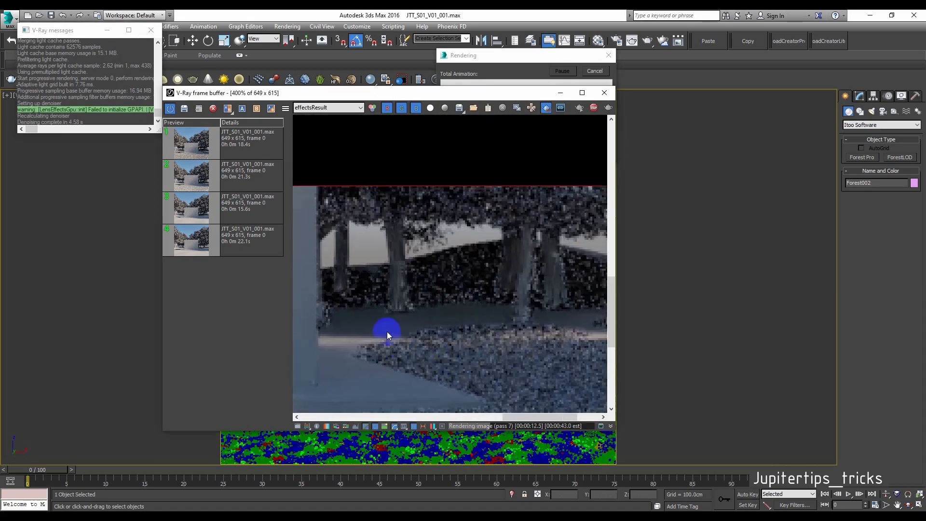
scroll(412, 317, down, 1)
scroll(576, 304, up, 1)
middle_drag(577, 304, 547, 309)
scroll(548, 316, down, 1)
scroll(343, 352, down, 1)
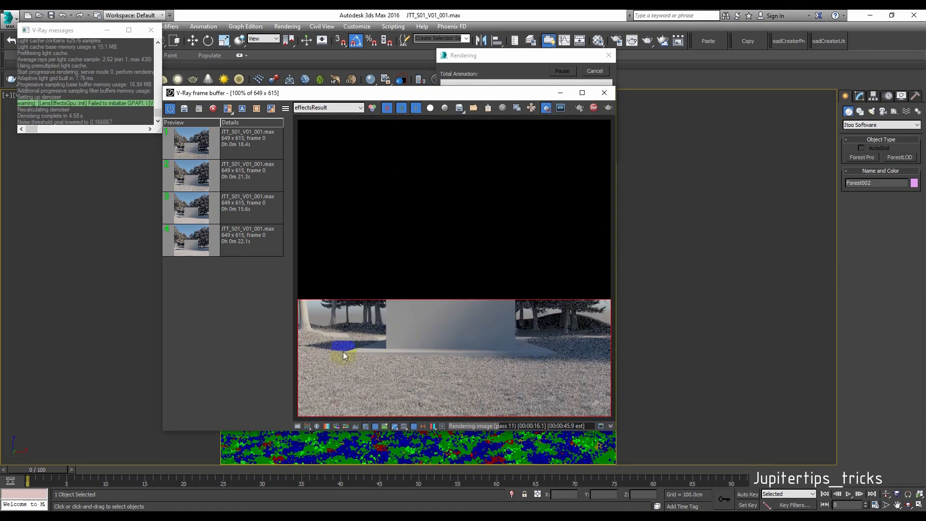
scroll(350, 345, up, 1)
scroll(372, 374, down, 2)
scroll(371, 373, up, 1)
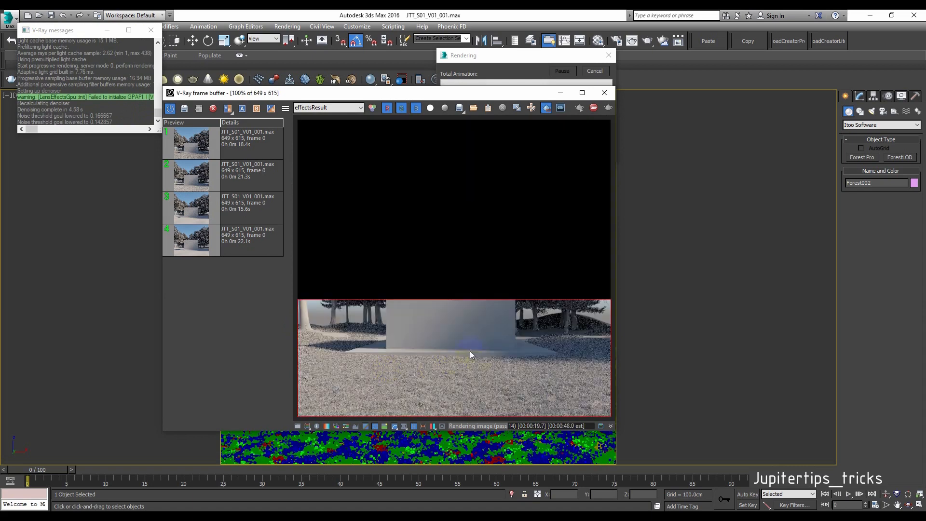
Stop the render and close the V-Ray frame buffer and message log.
click(594, 109)
click(609, 92)
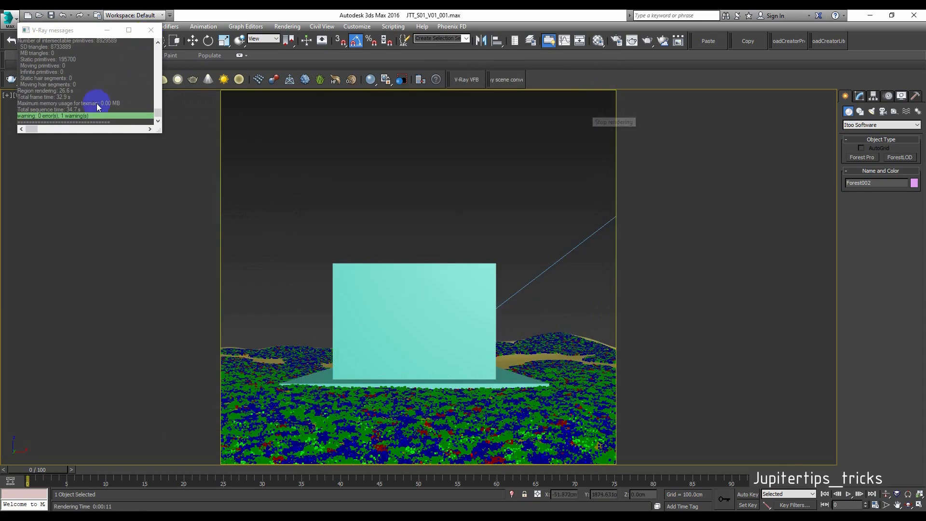
click(151, 30)
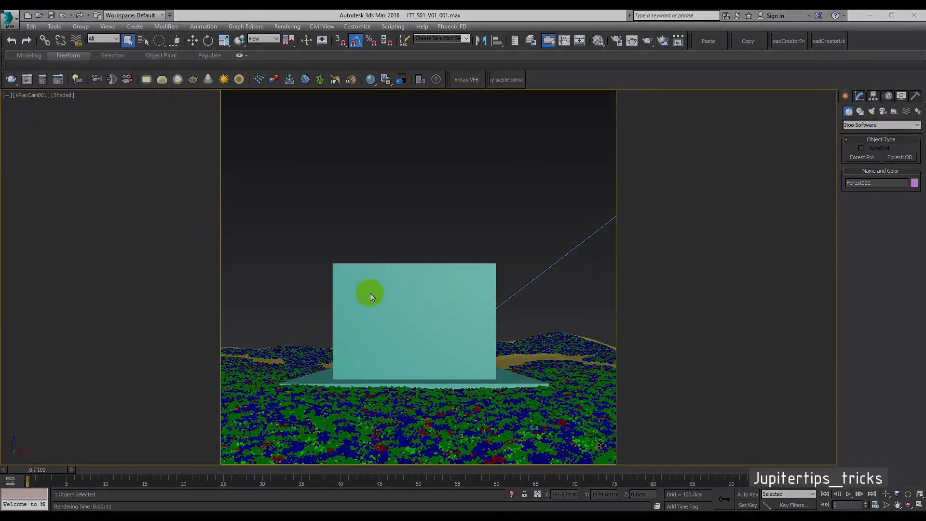